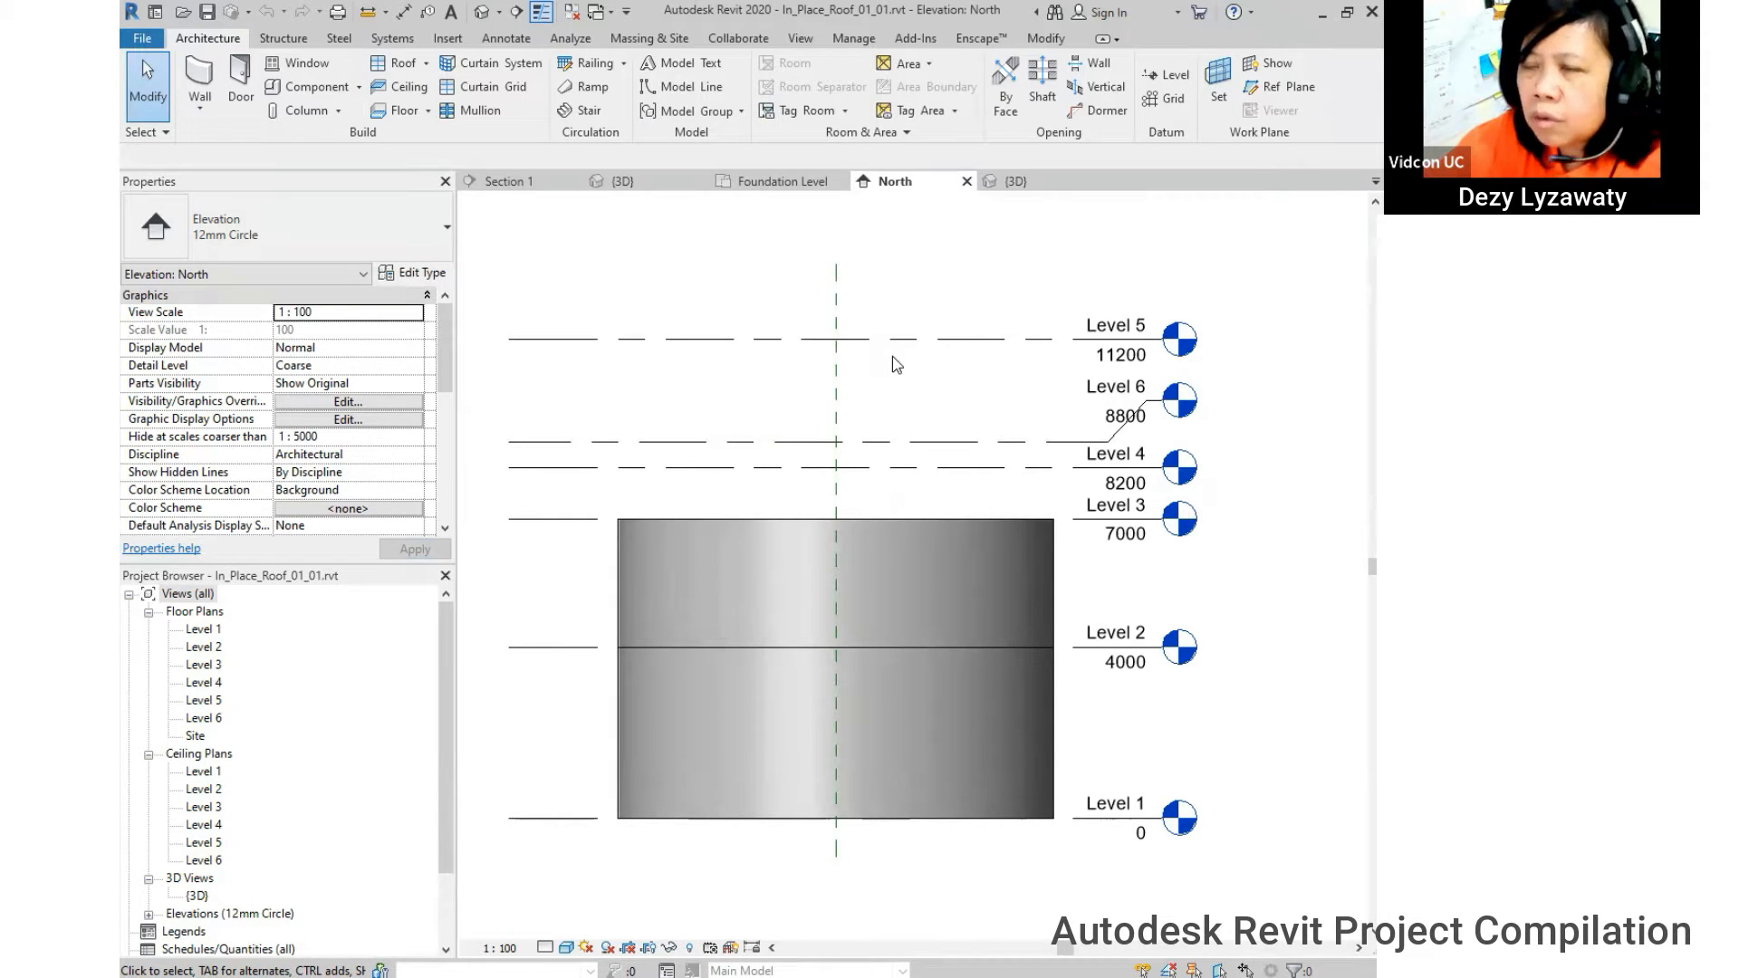
# - Open the Level 1 floor plan
pyautogui.moveTo(915, 587); pyautogui.dragTo(916, 525, button='middle')
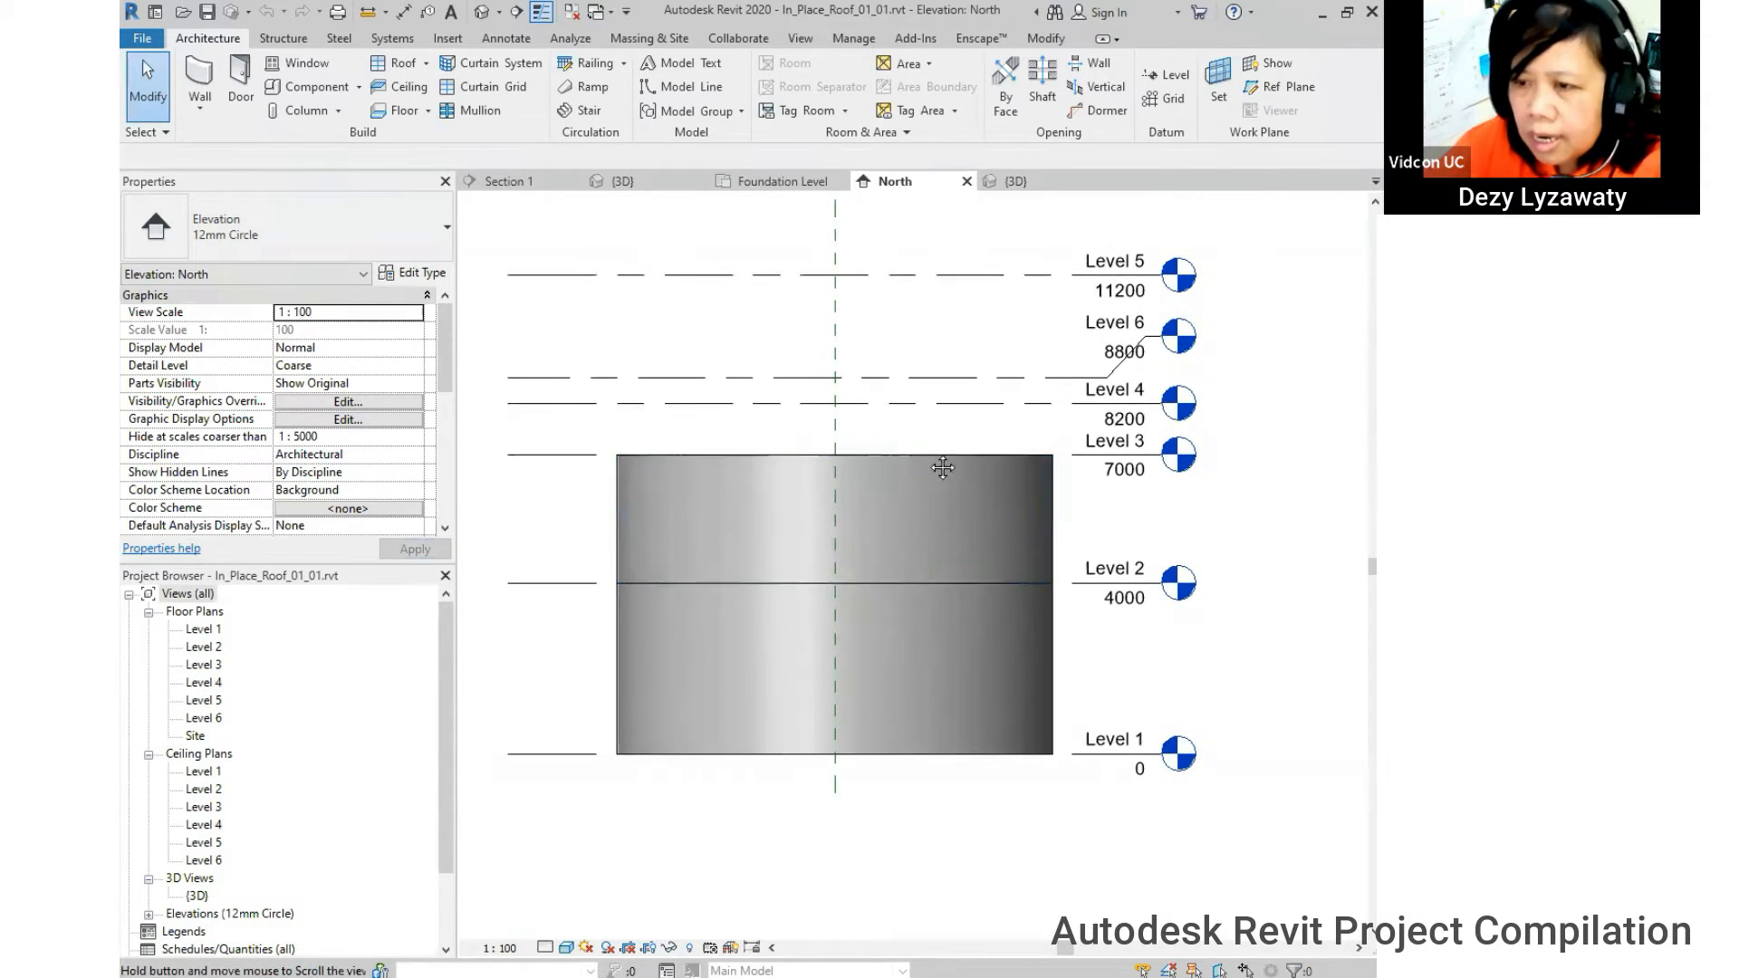
pyautogui.moveTo(940, 431); pyautogui.dragTo(929, 472, button='middle')
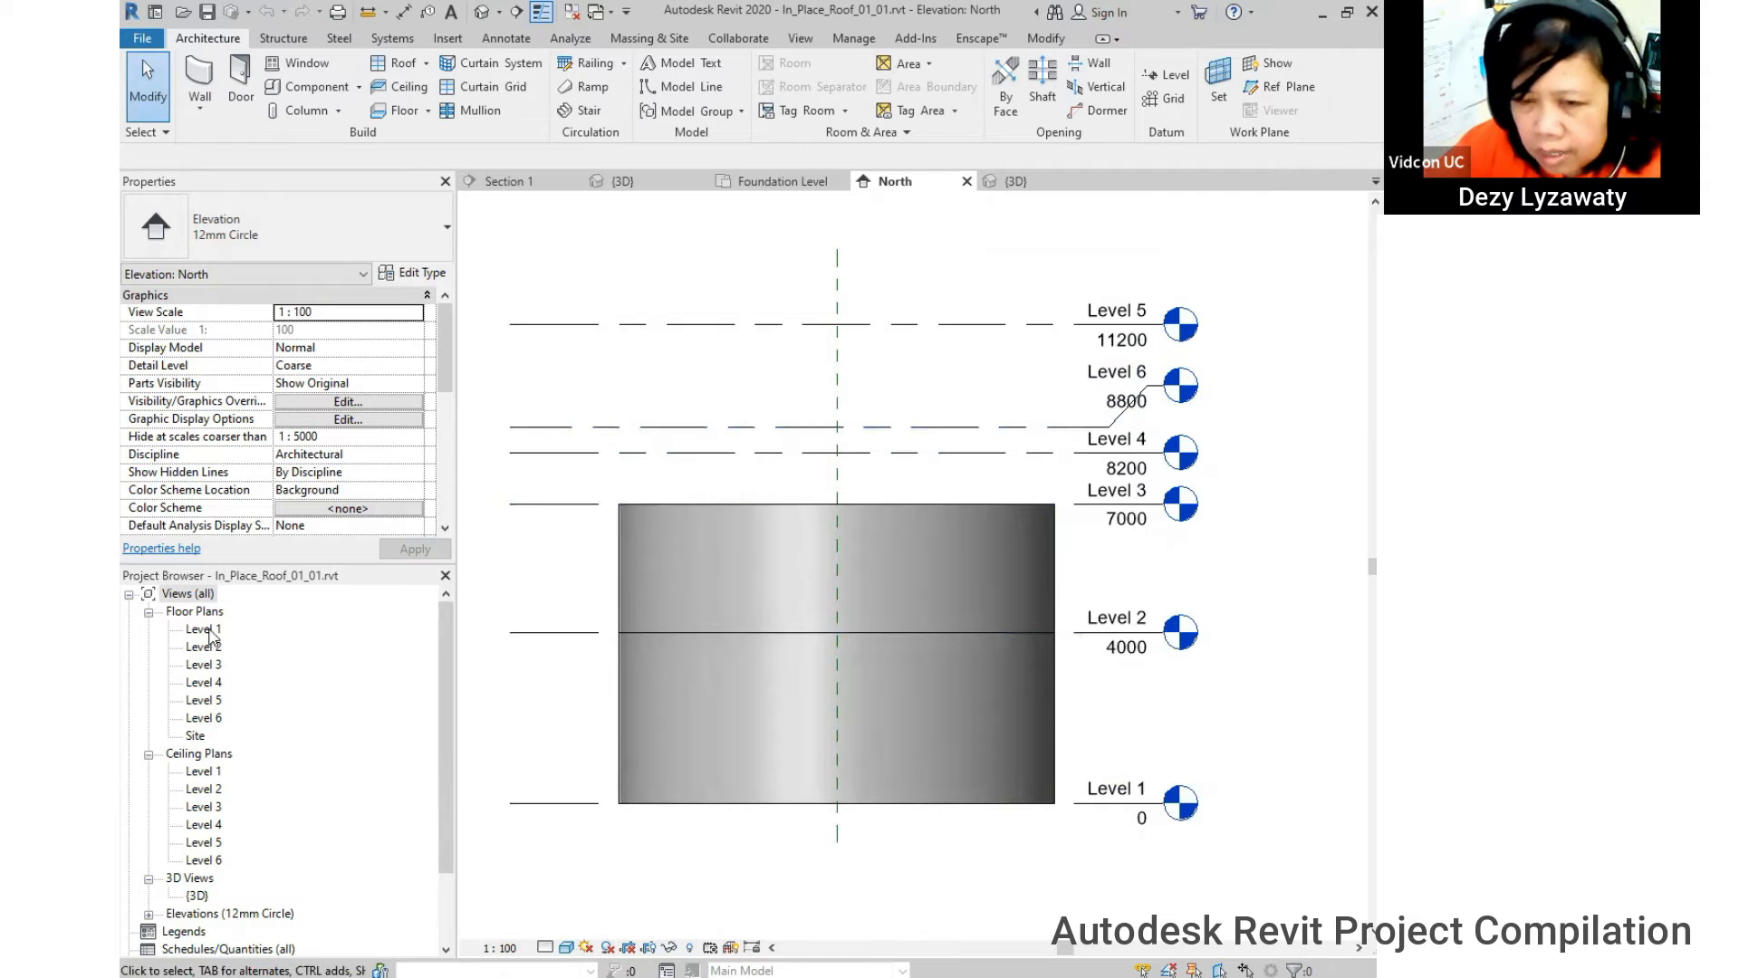
pyautogui.doubleClick(206, 630)
pyautogui.click(214, 631)
pyautogui.moveTo(868, 580); pyautogui.dragTo(760, 588, button='middle')
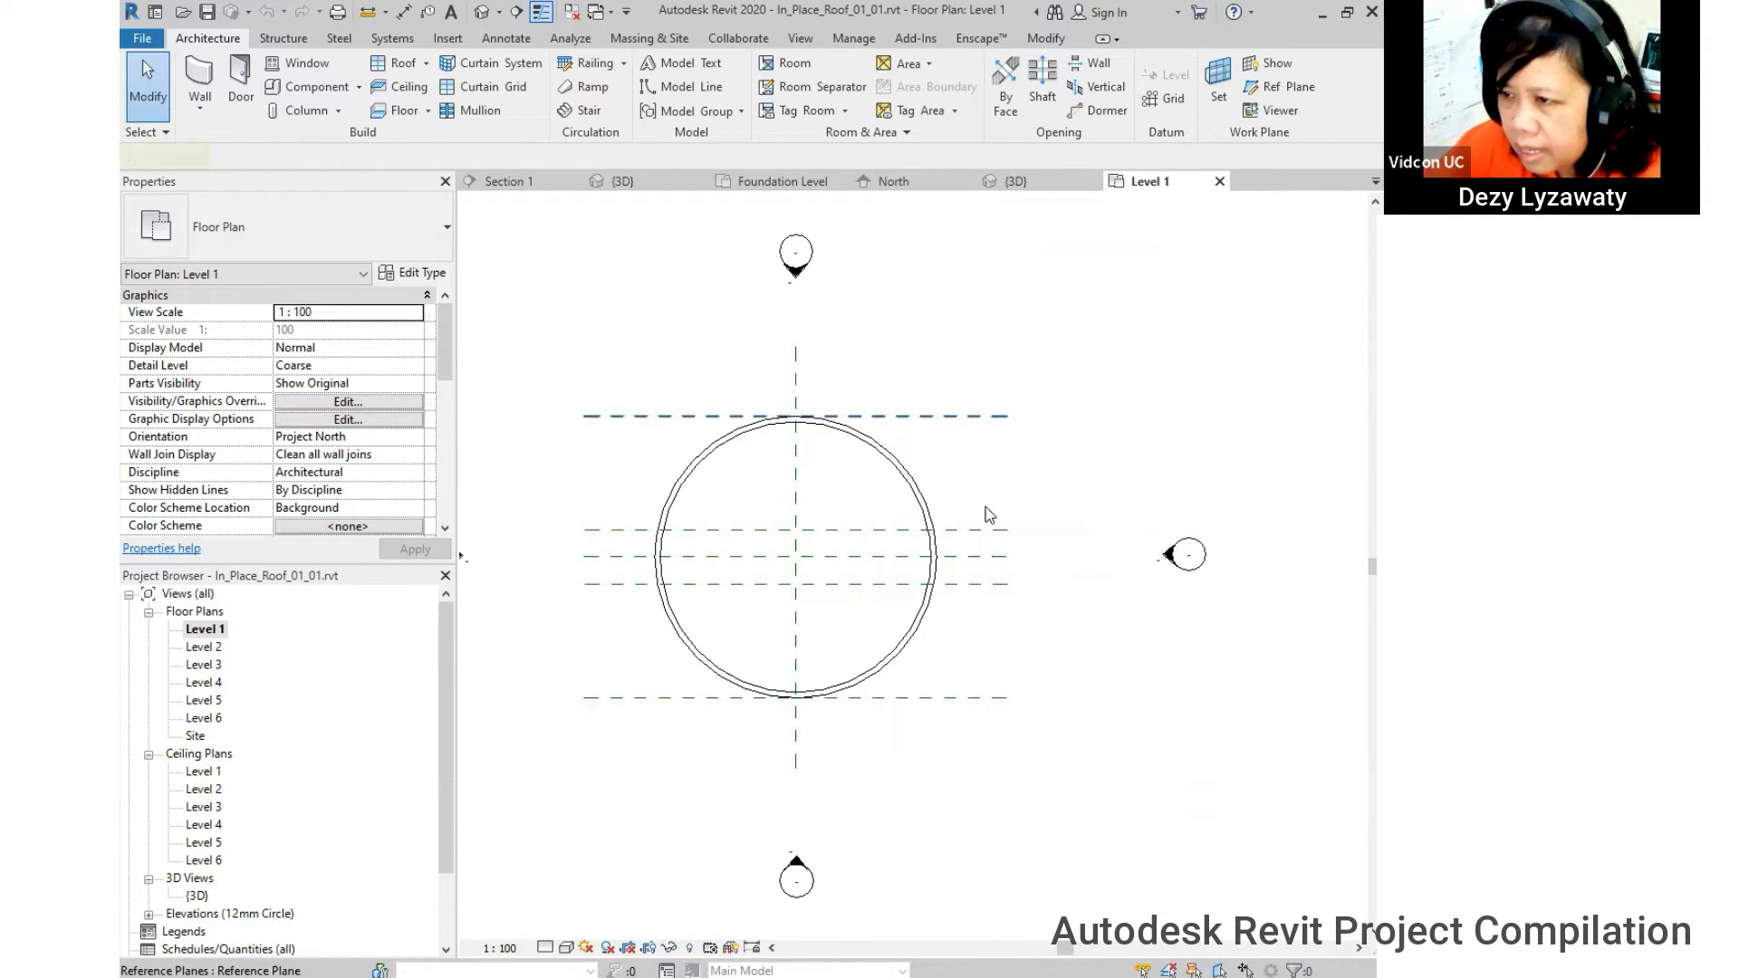
# - Examine the names of the horizontal reference planes crossing the circular wall in the Level 1 plan
pyautogui.click(977, 558)
pyautogui.click(974, 558)
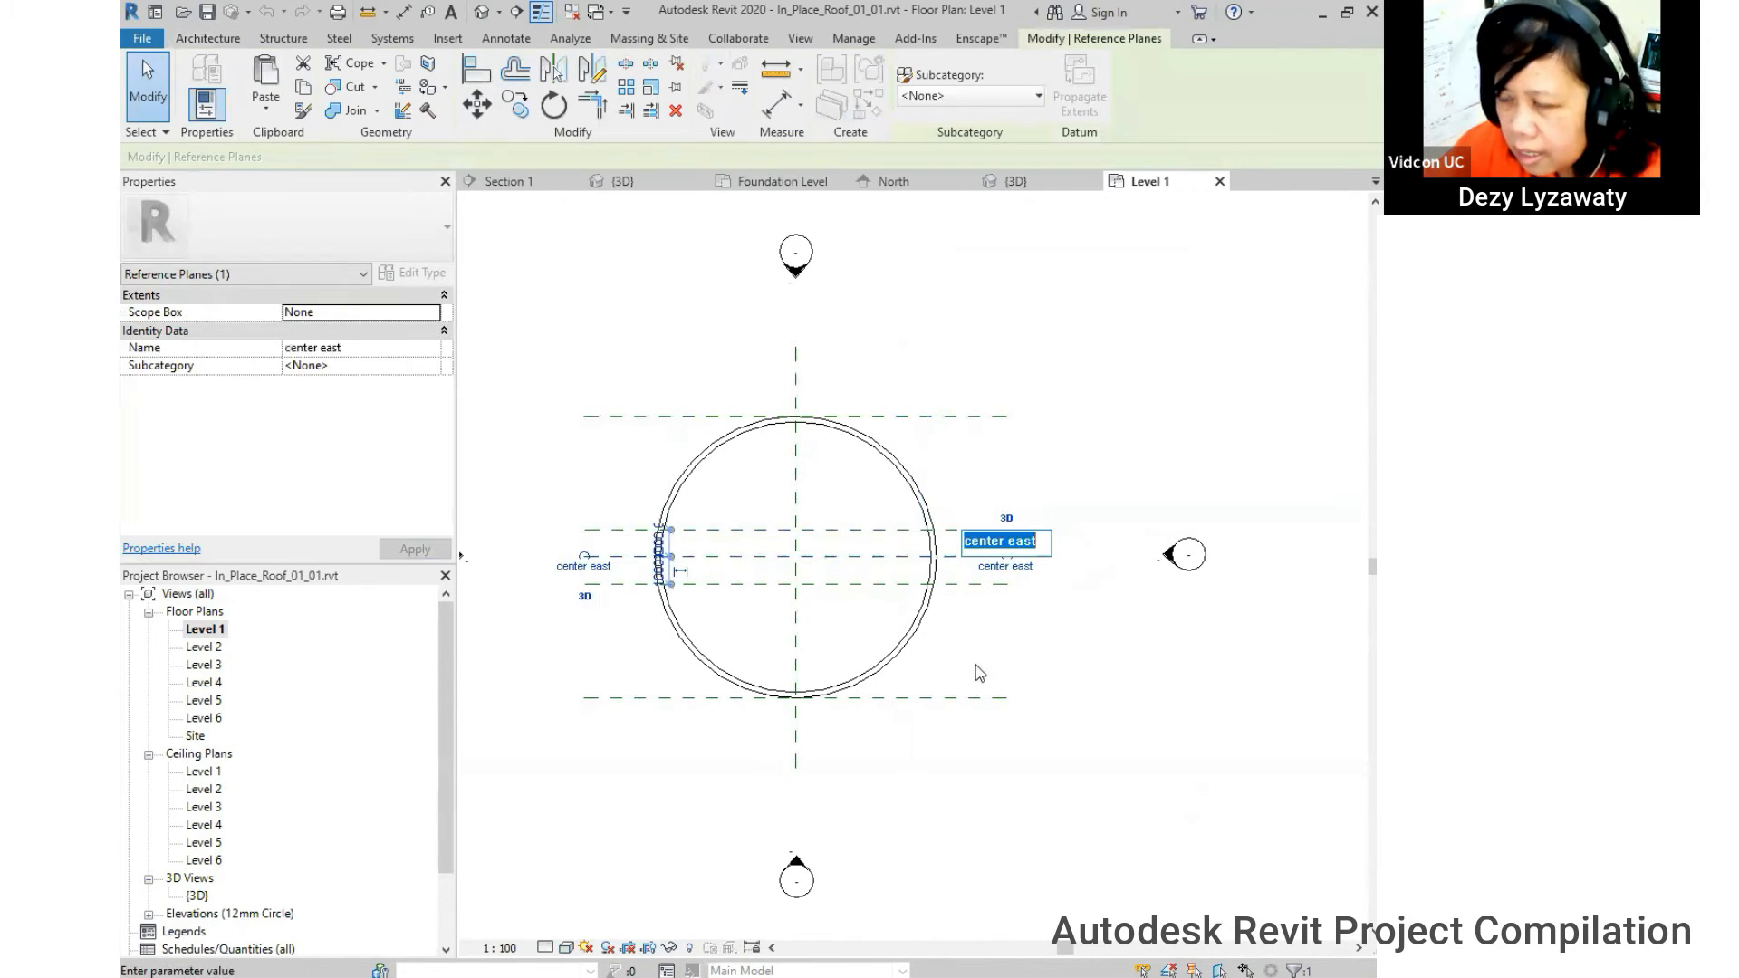
pyautogui.press('Escape')
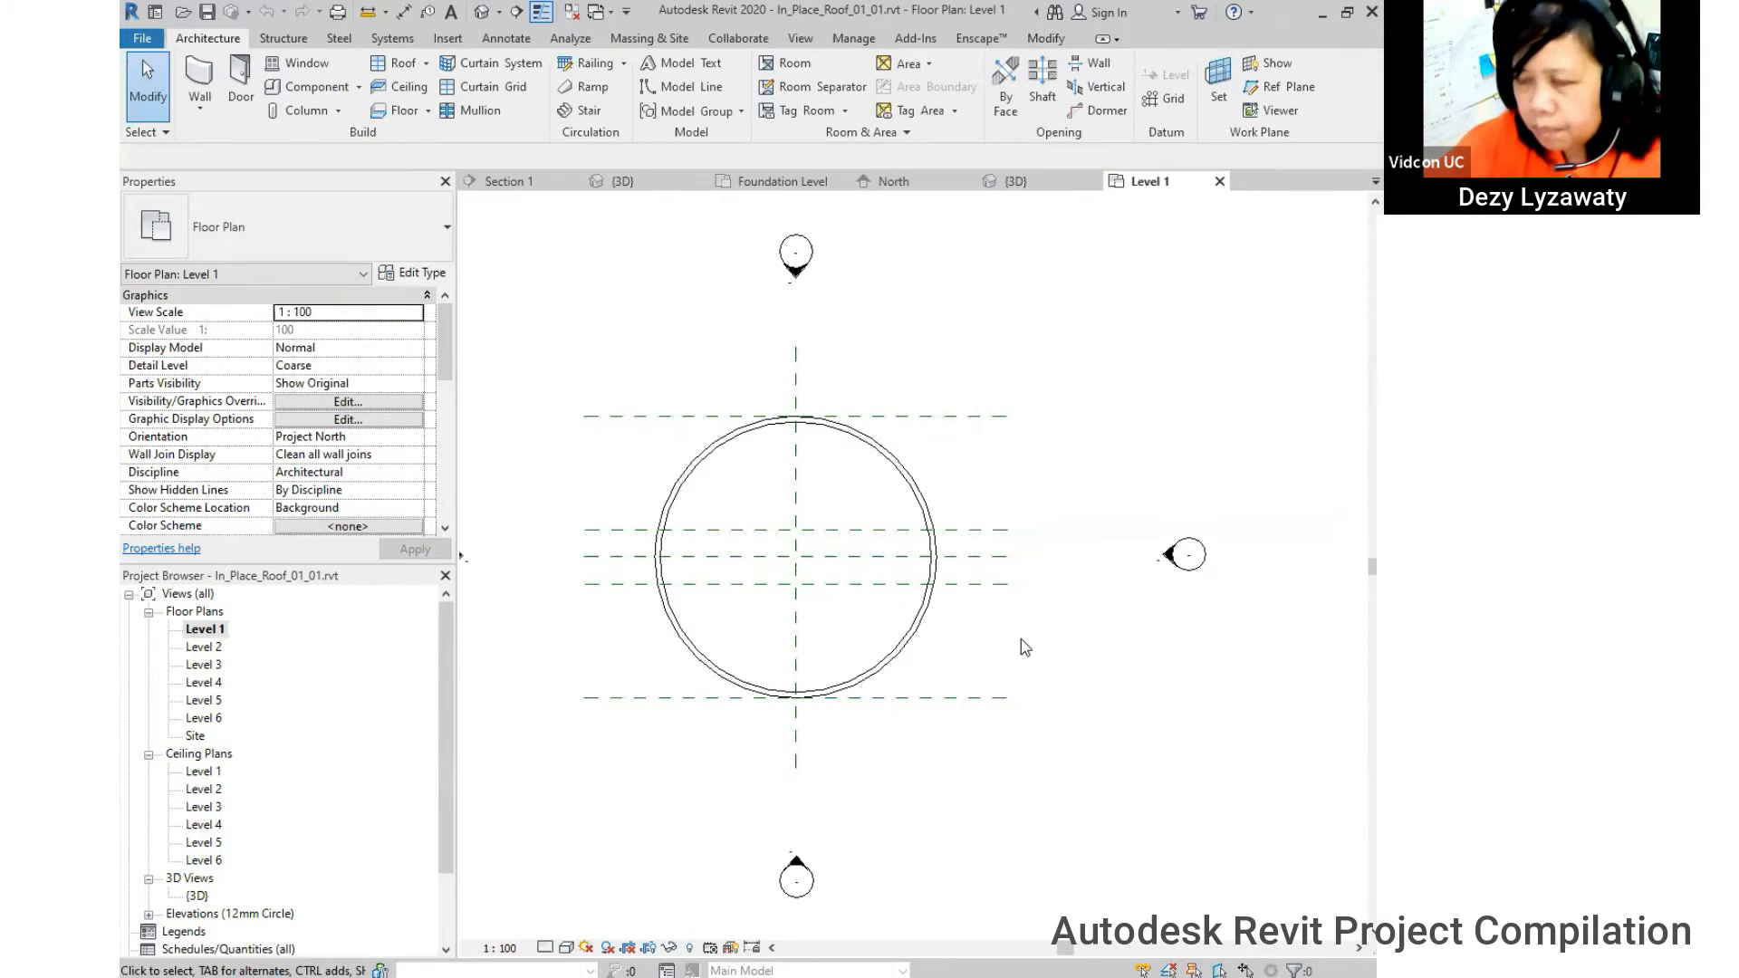
pyautogui.click(797, 399)
pyautogui.click(915, 416)
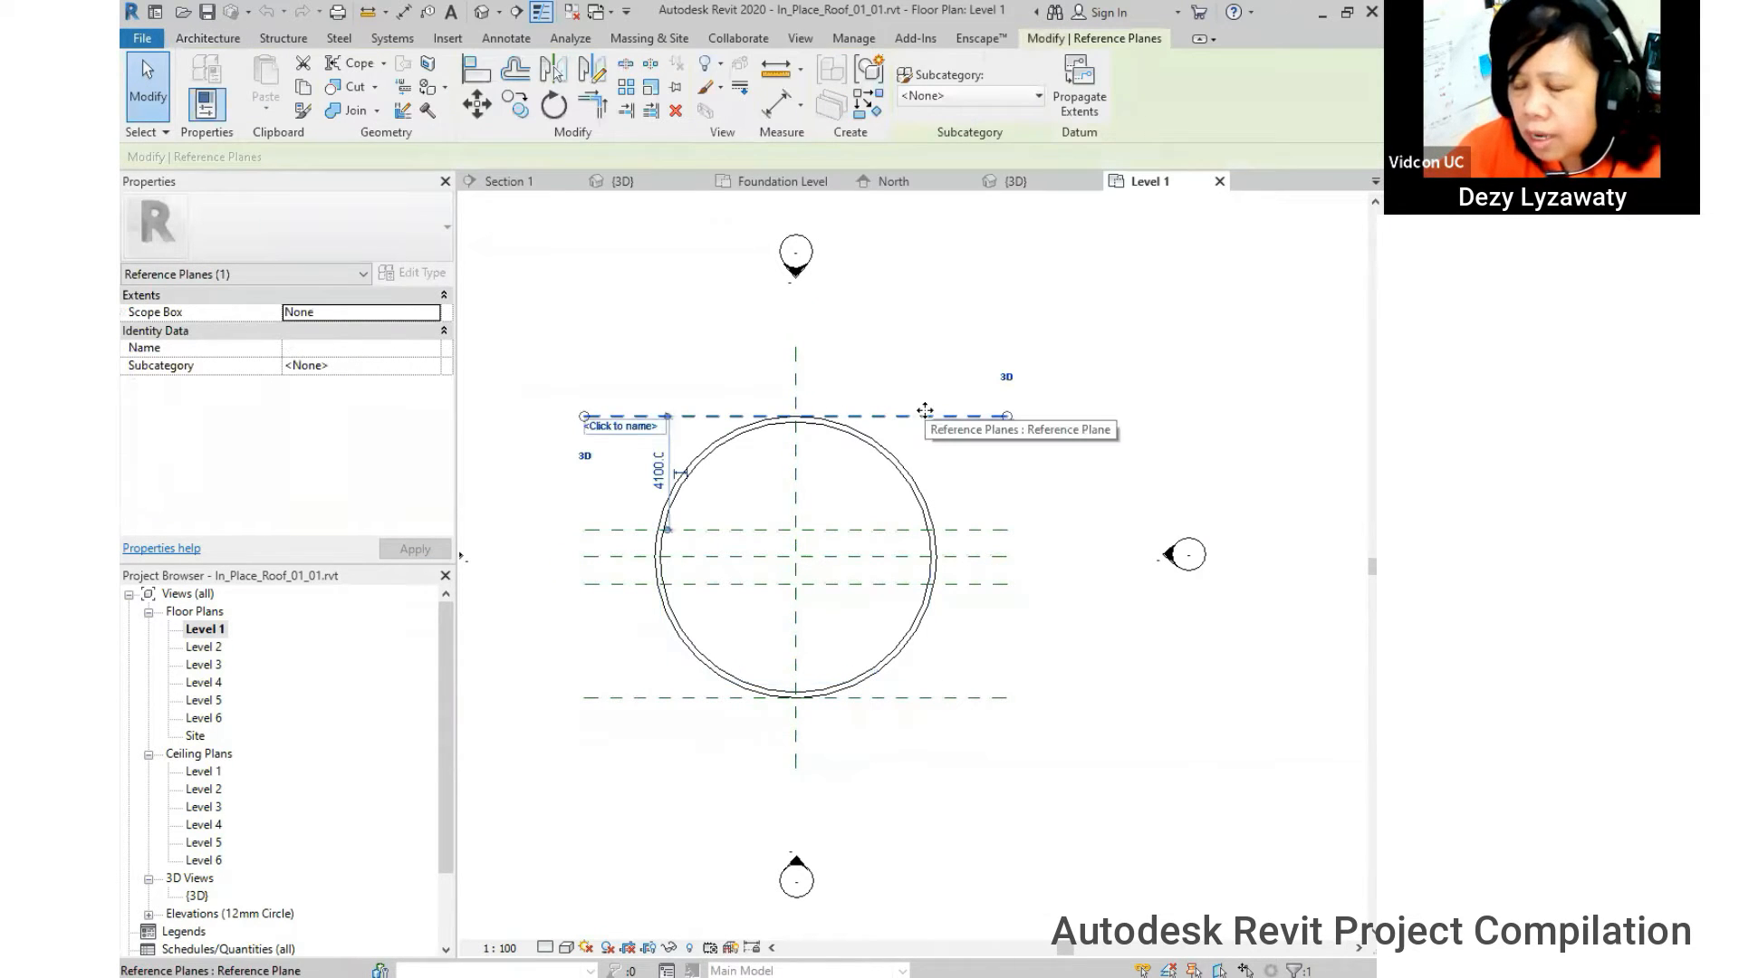
pyautogui.click(978, 529)
pyautogui.click(987, 584)
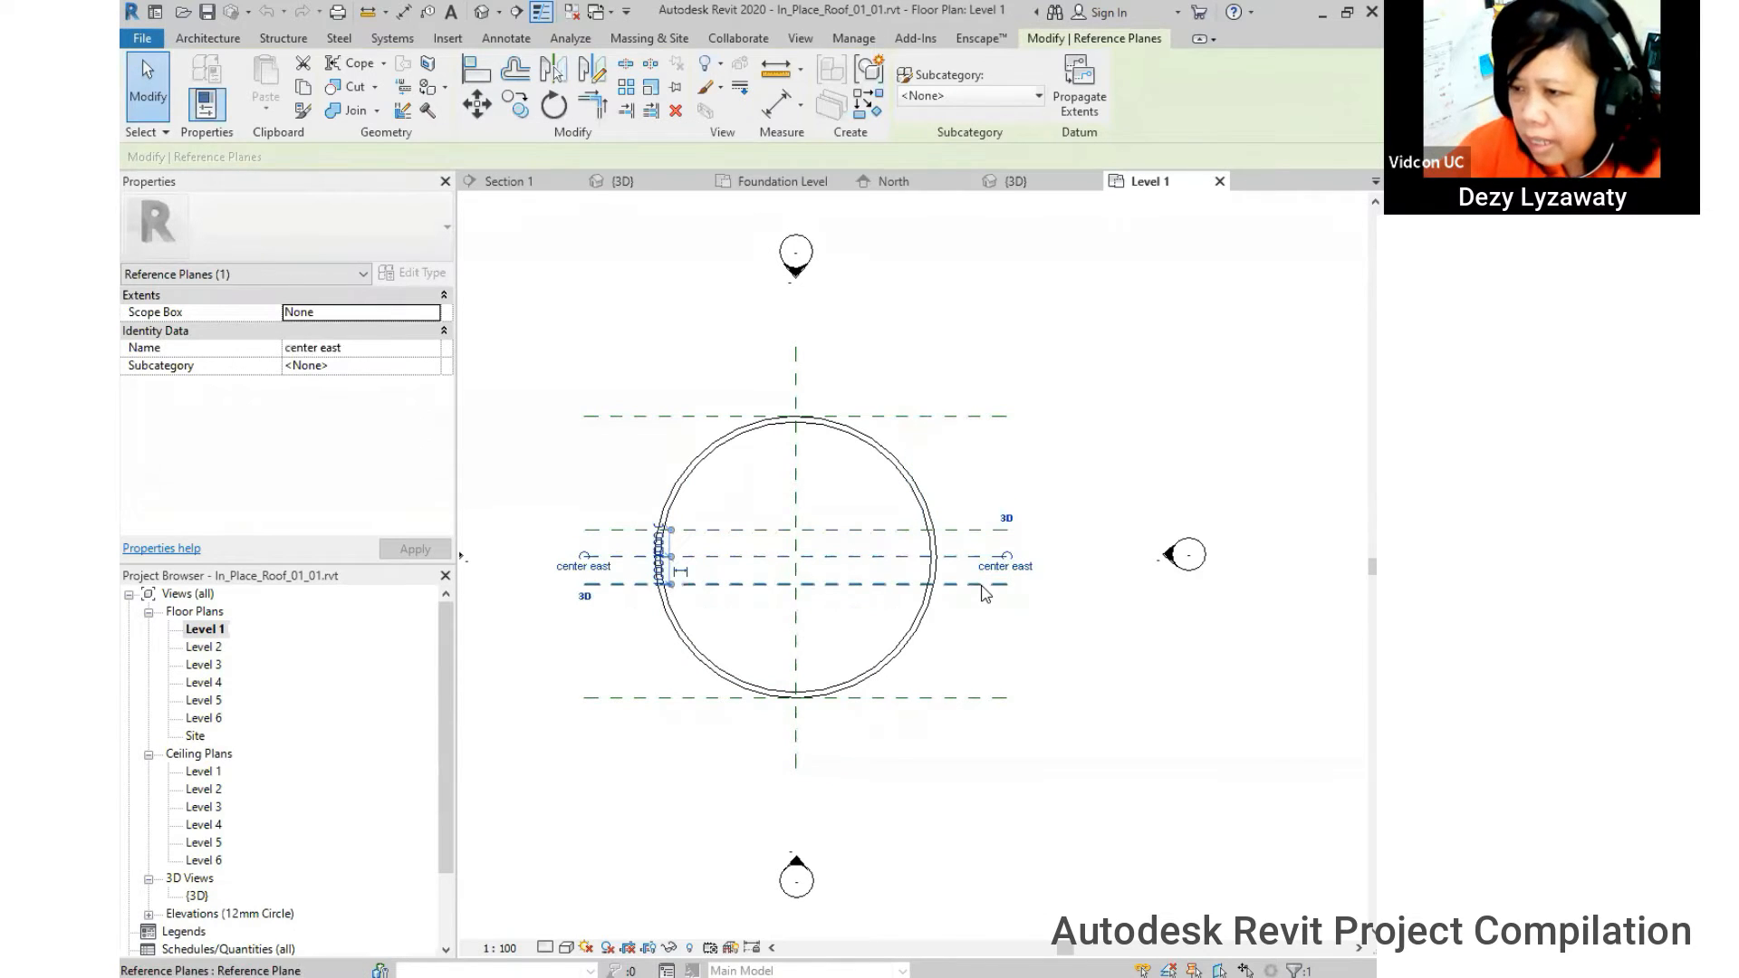
pyautogui.click(976, 698)
pyautogui.click(967, 444)
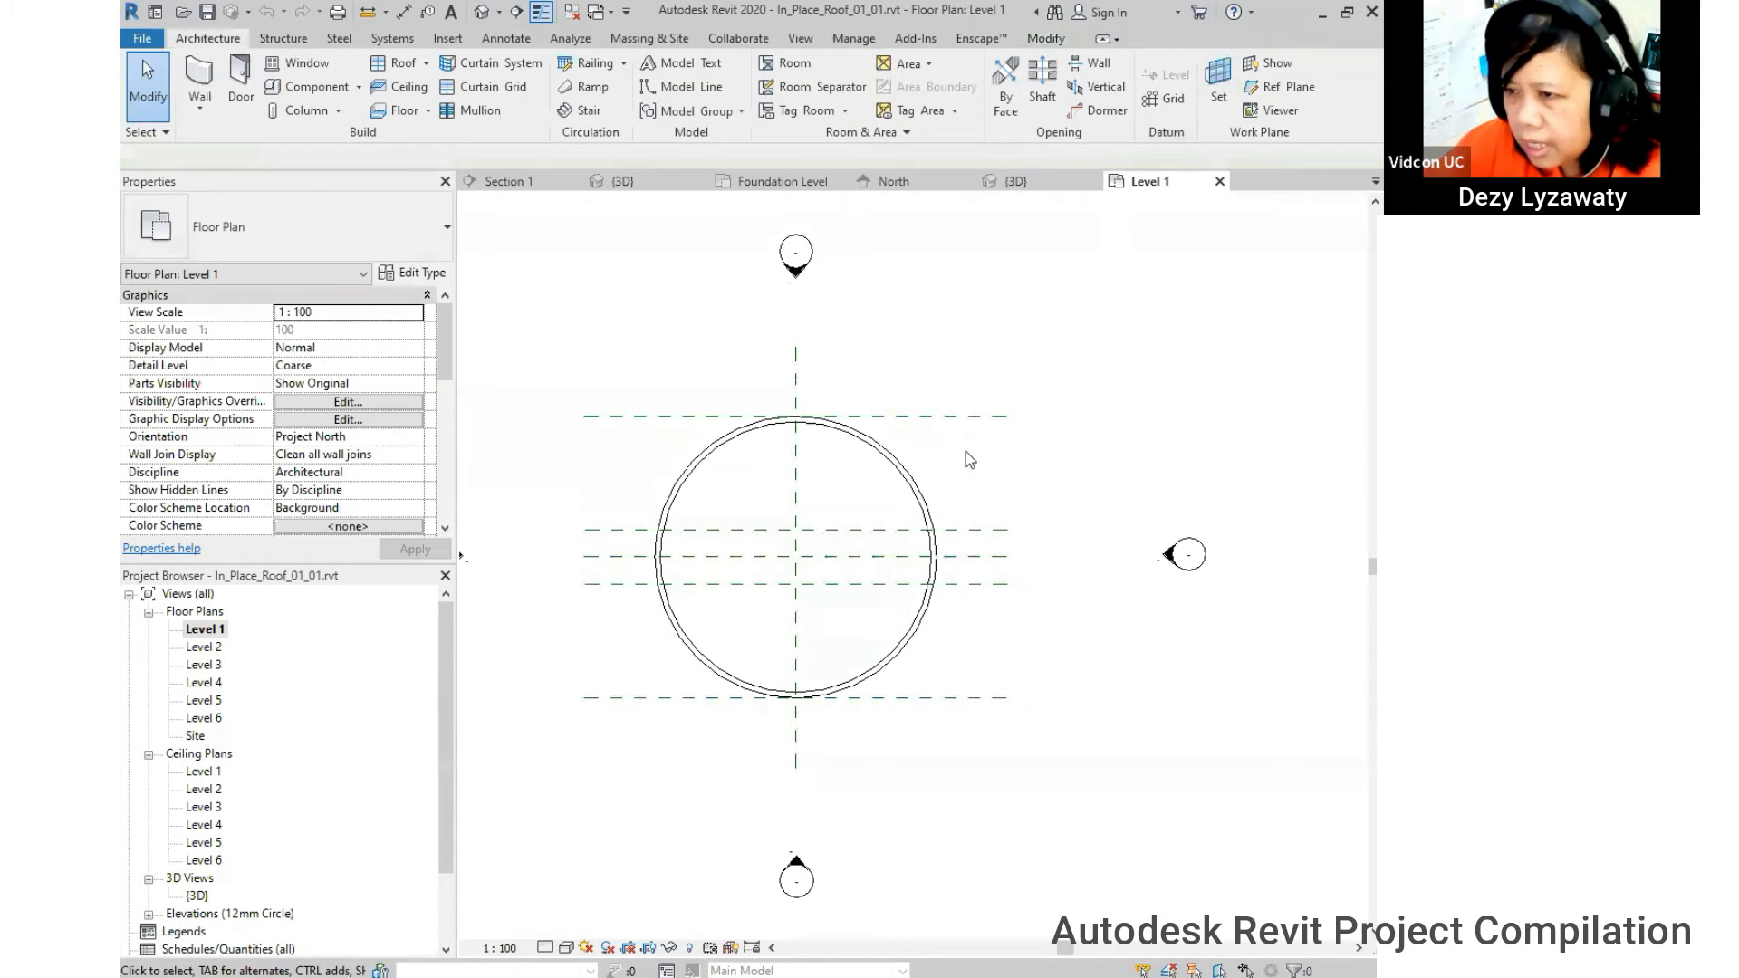
# - Start an in-place model component in the Roofs category and name it Roofs 1
pyautogui.moveTo(976, 517); pyautogui.dragTo(1043, 503, button='middle')
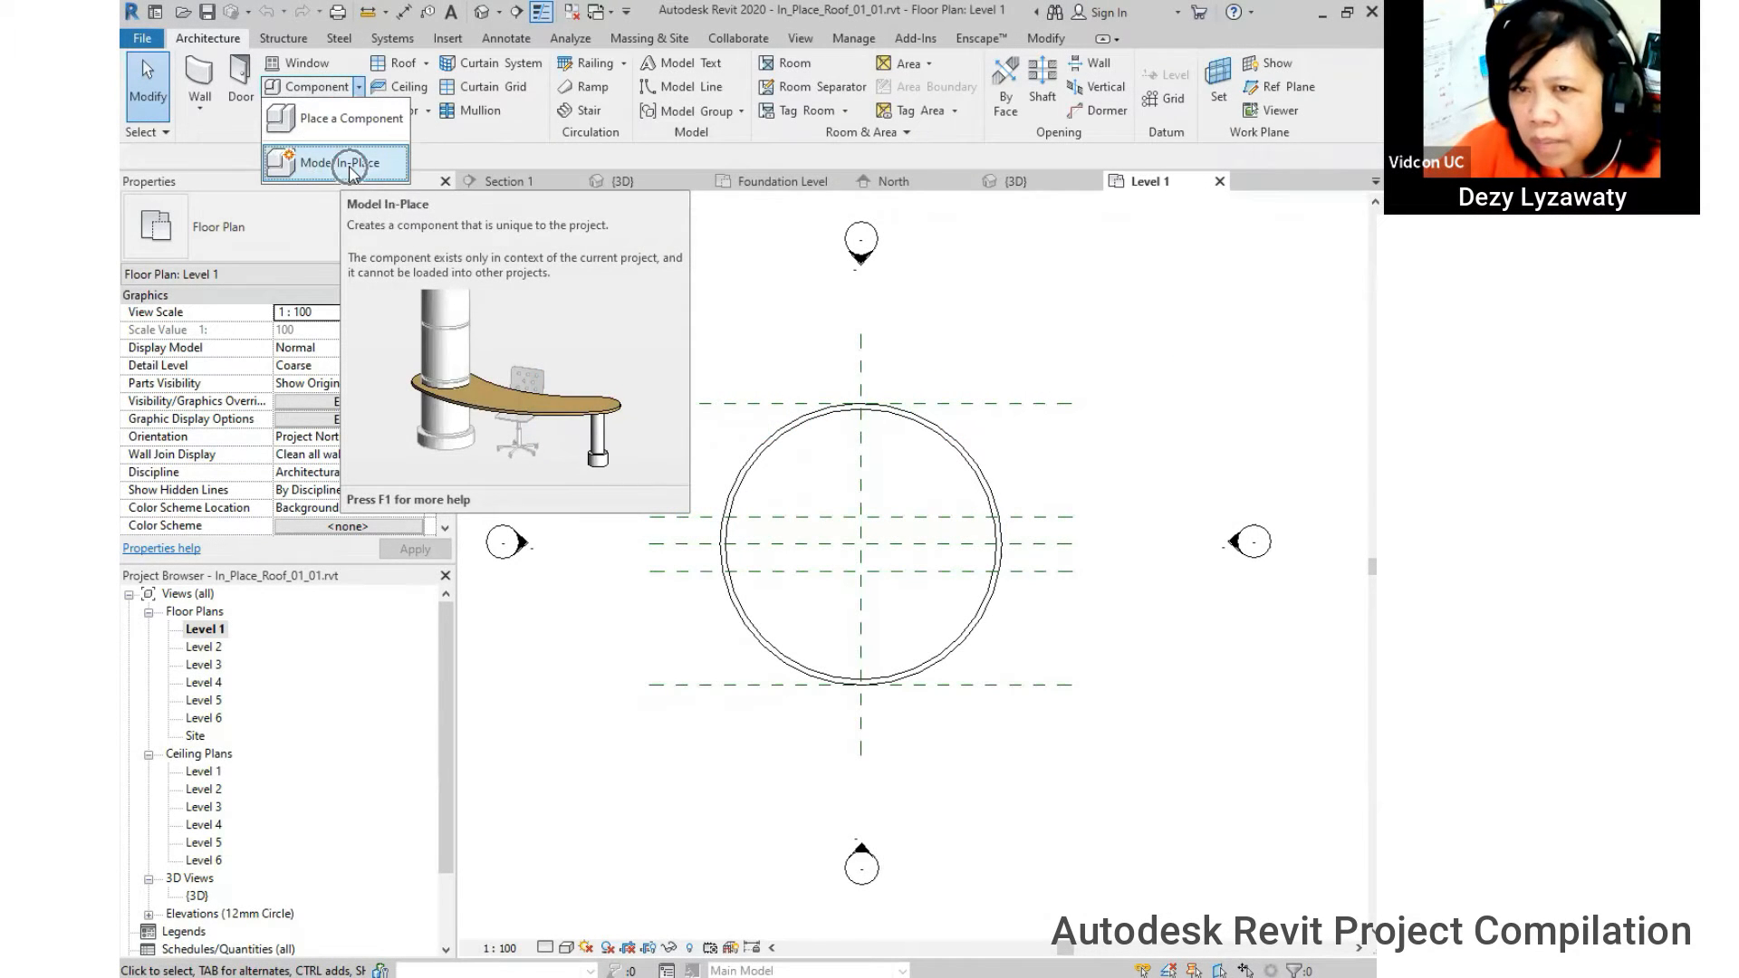
pyautogui.click(352, 164)
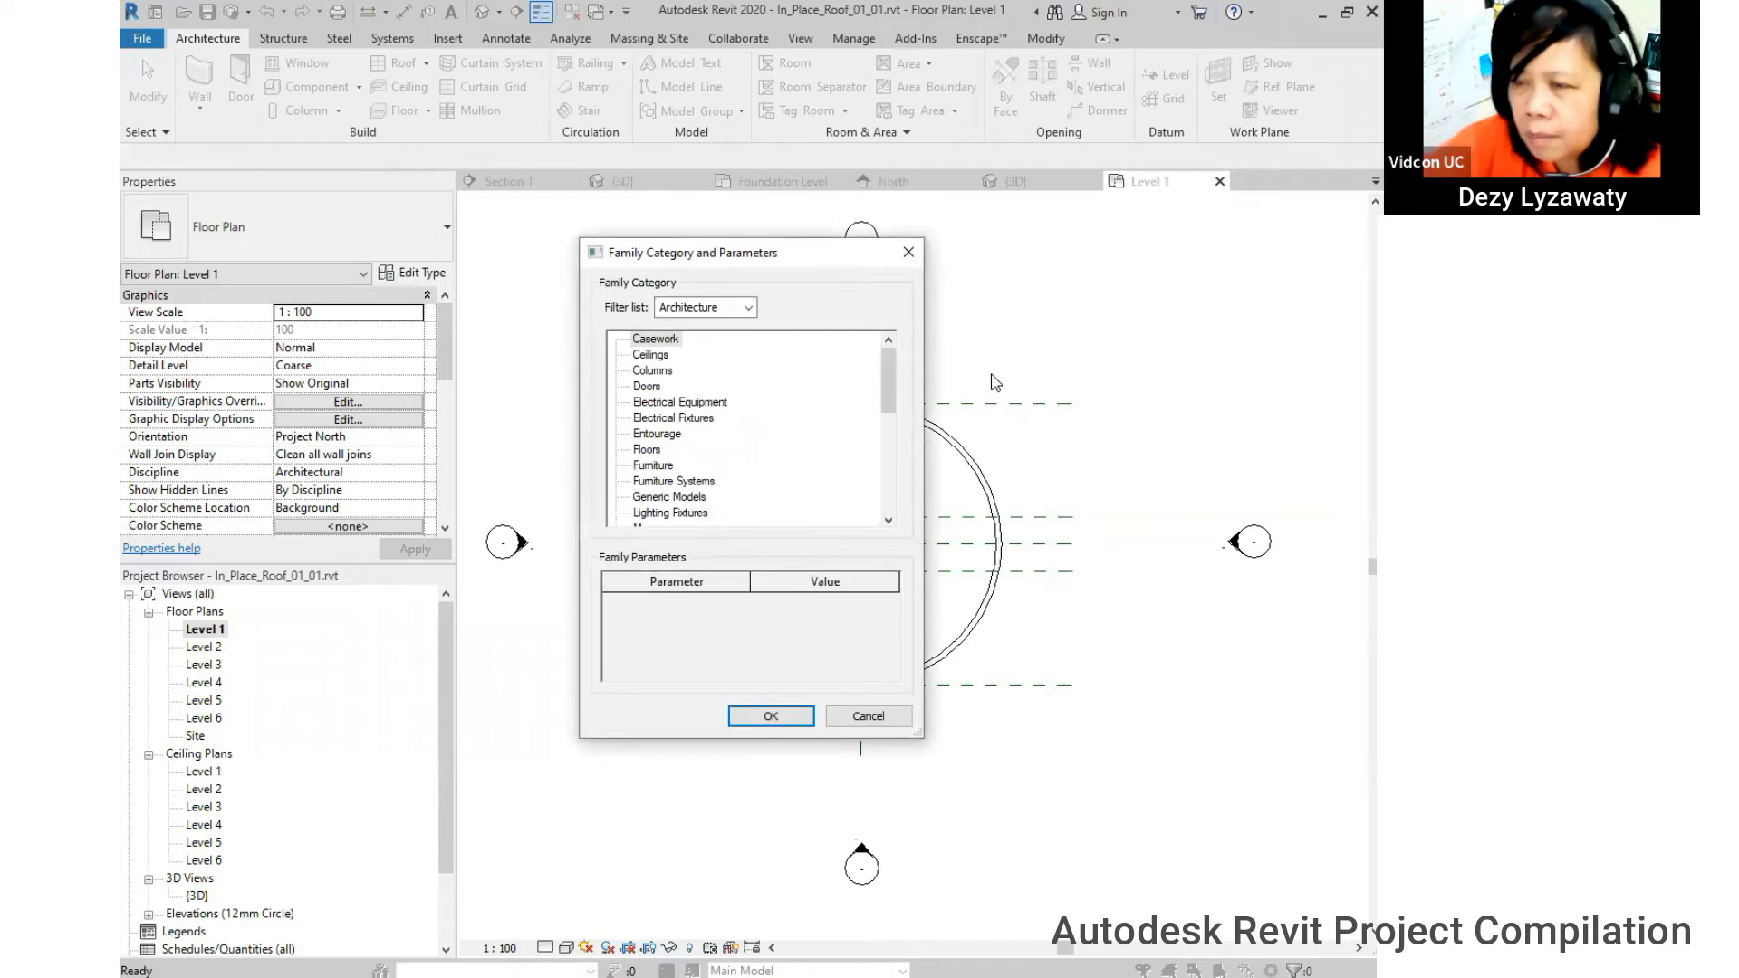
pyautogui.click(748, 308)
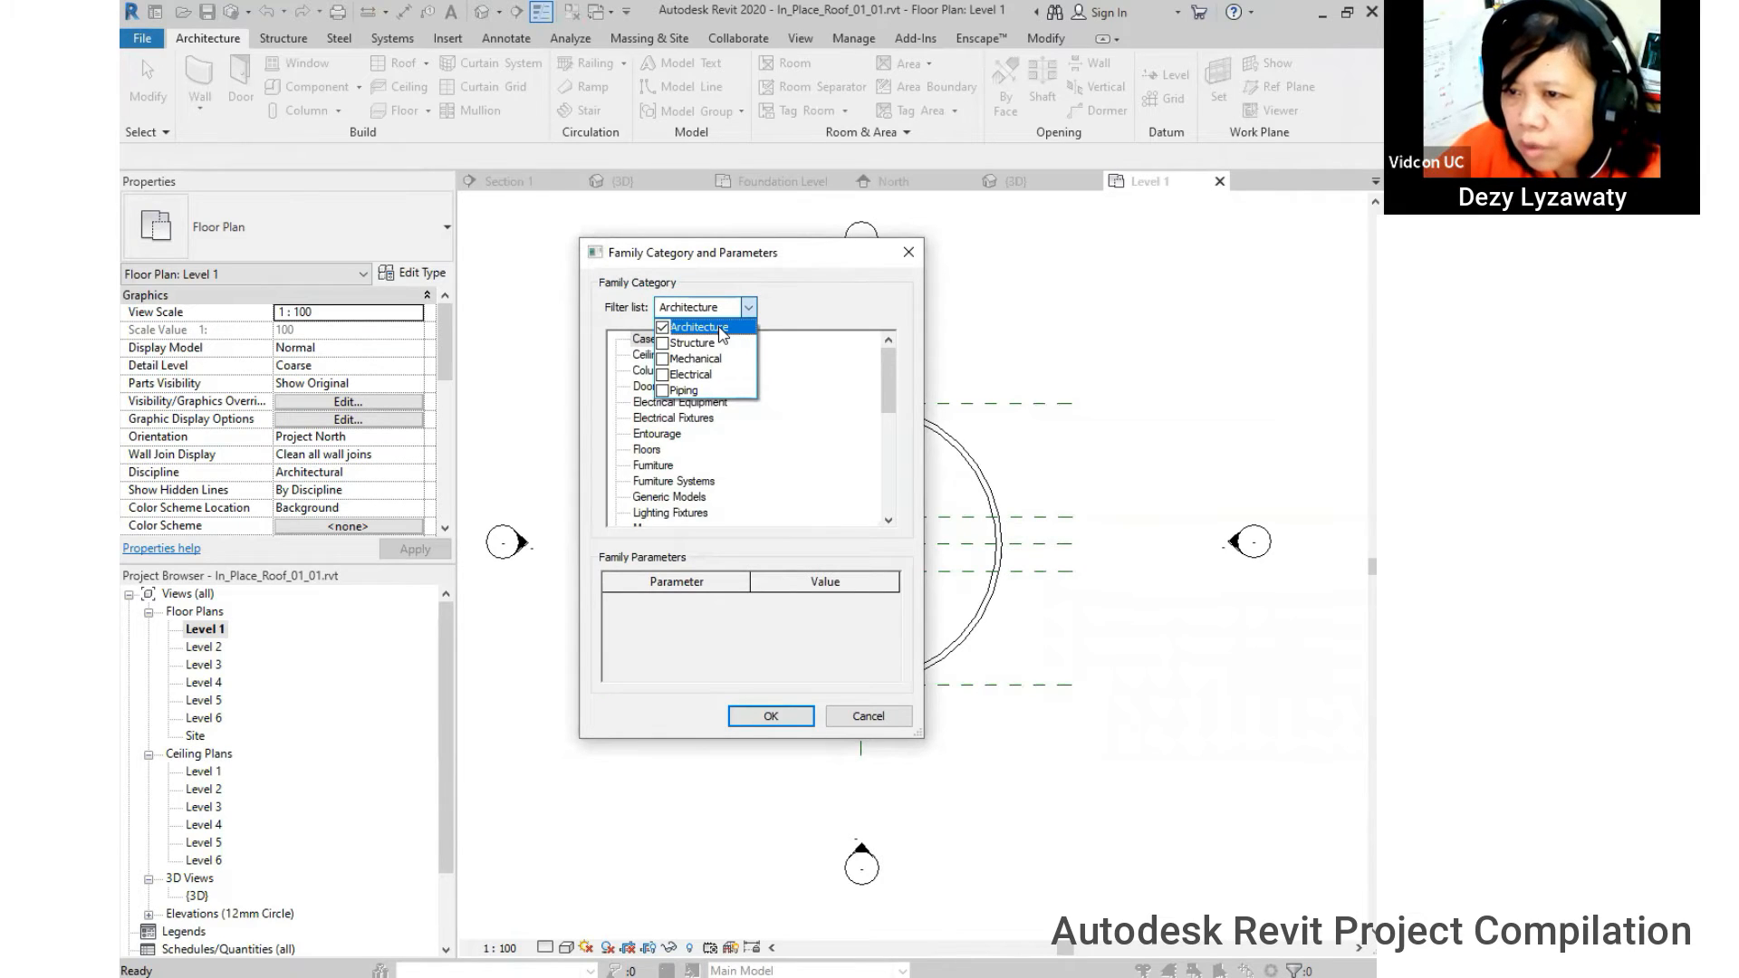
pyautogui.click(1024, 344)
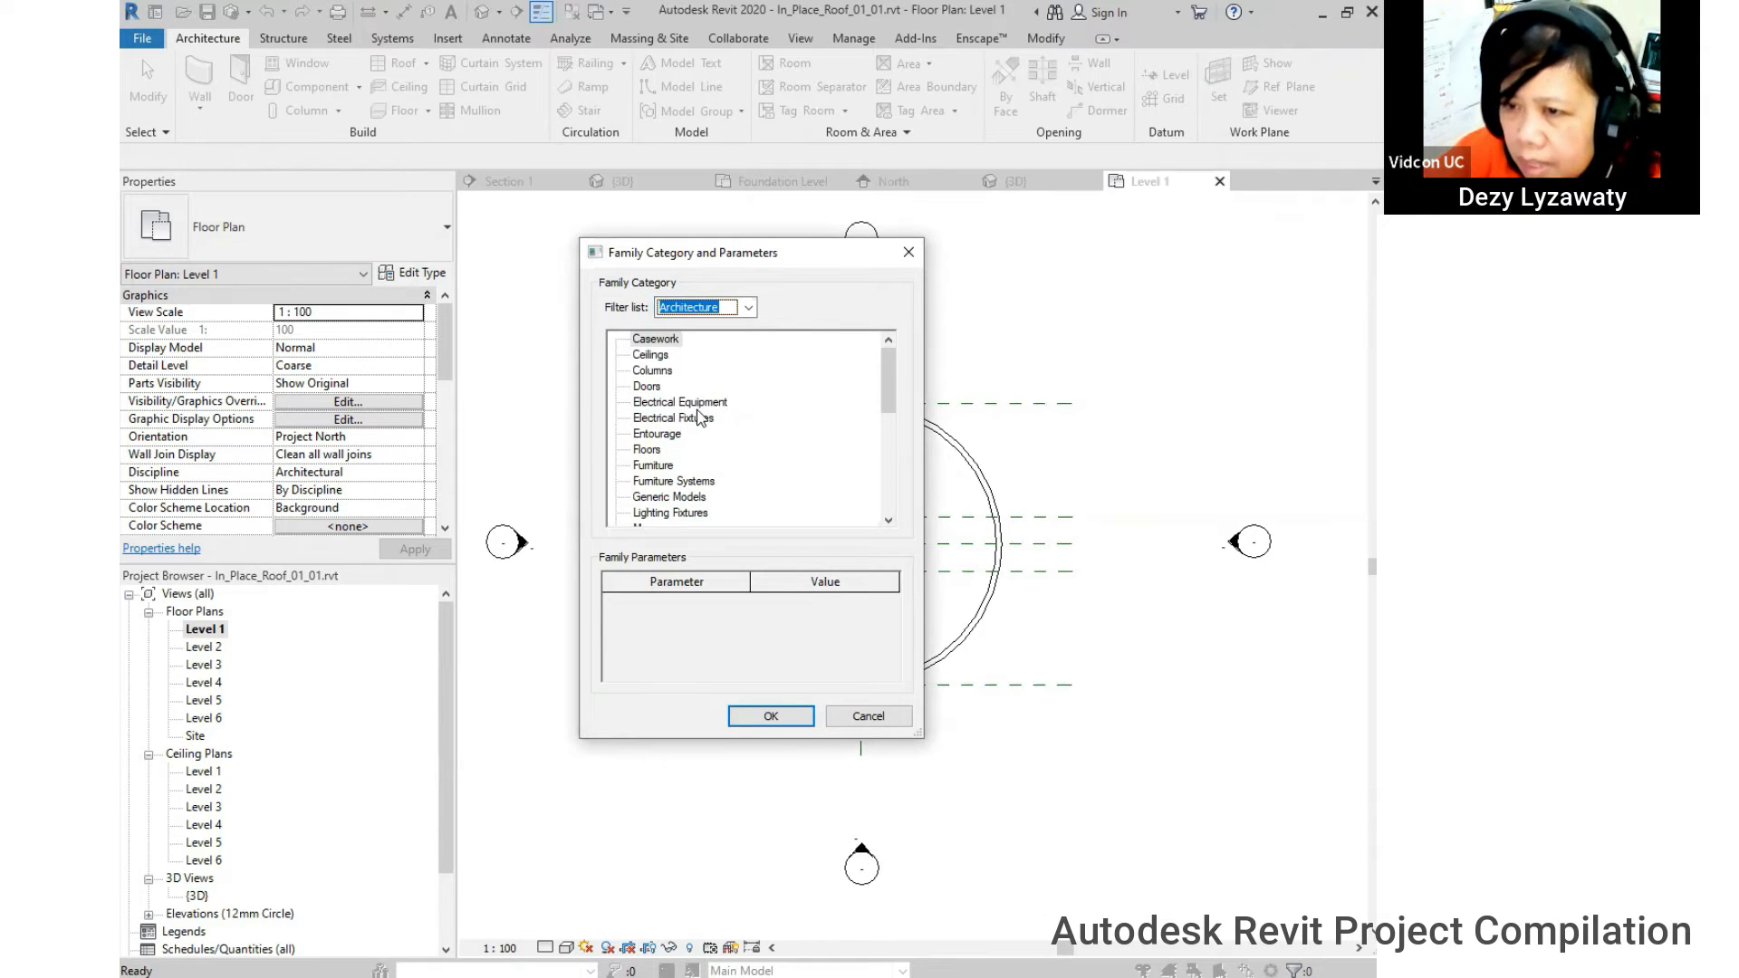
pyautogui.scroll(-4, 700, 418)
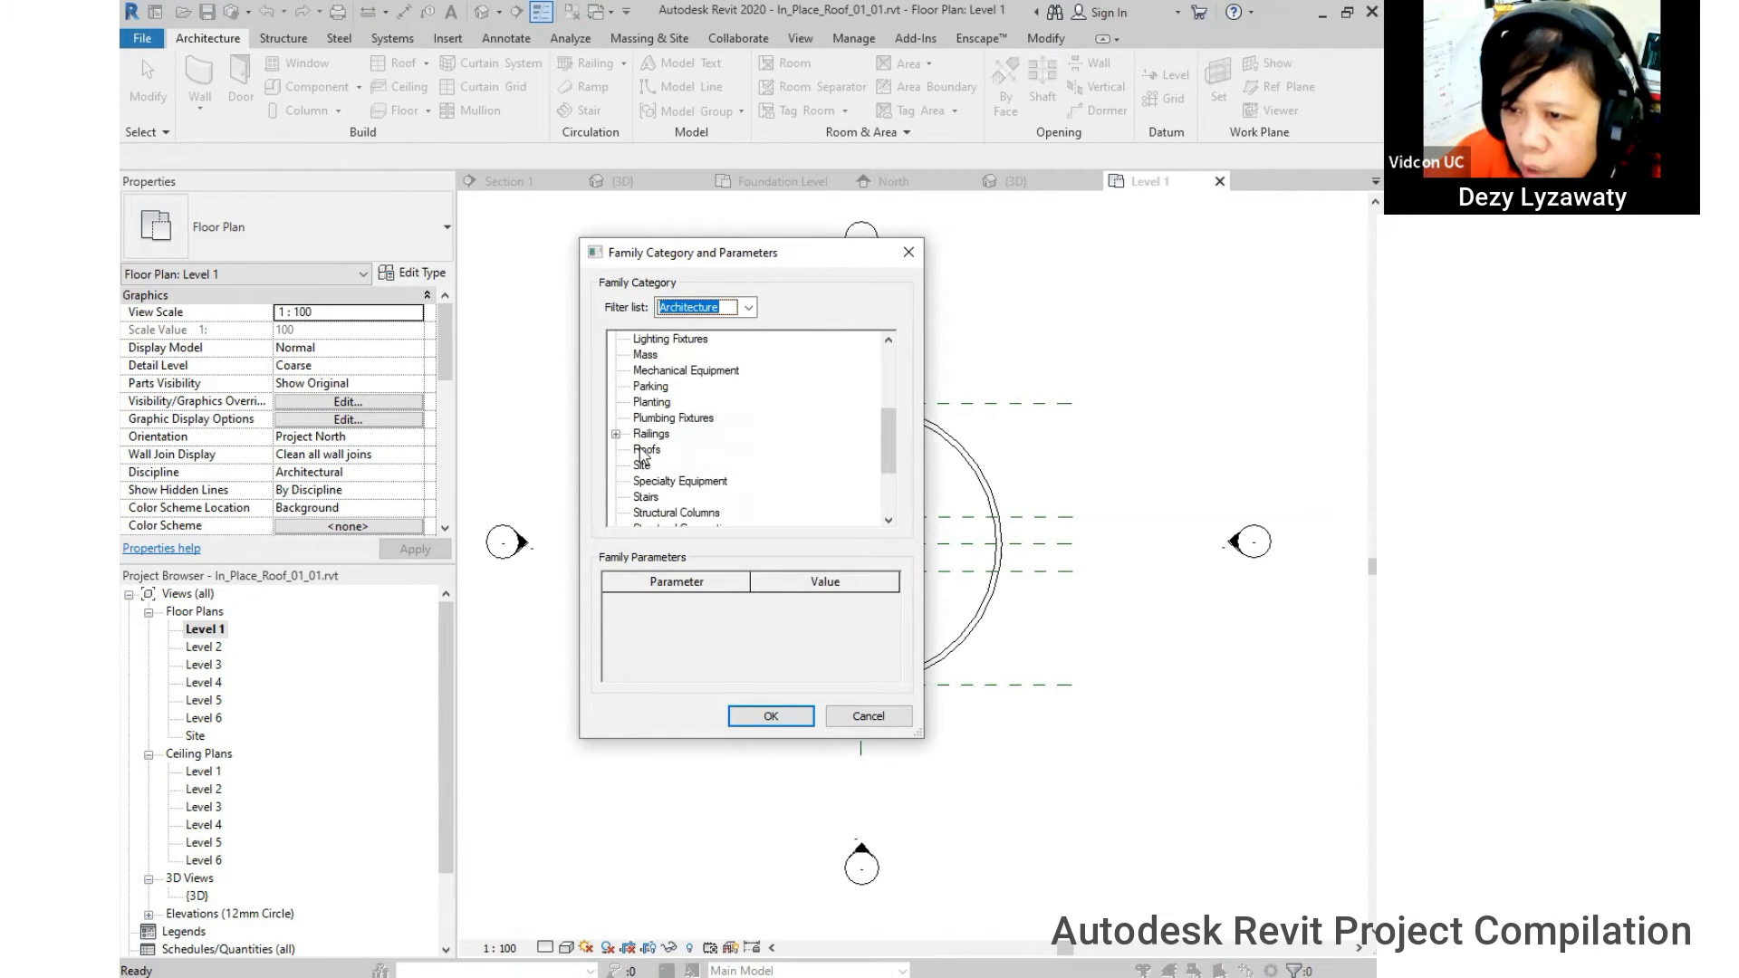
pyautogui.click(647, 450)
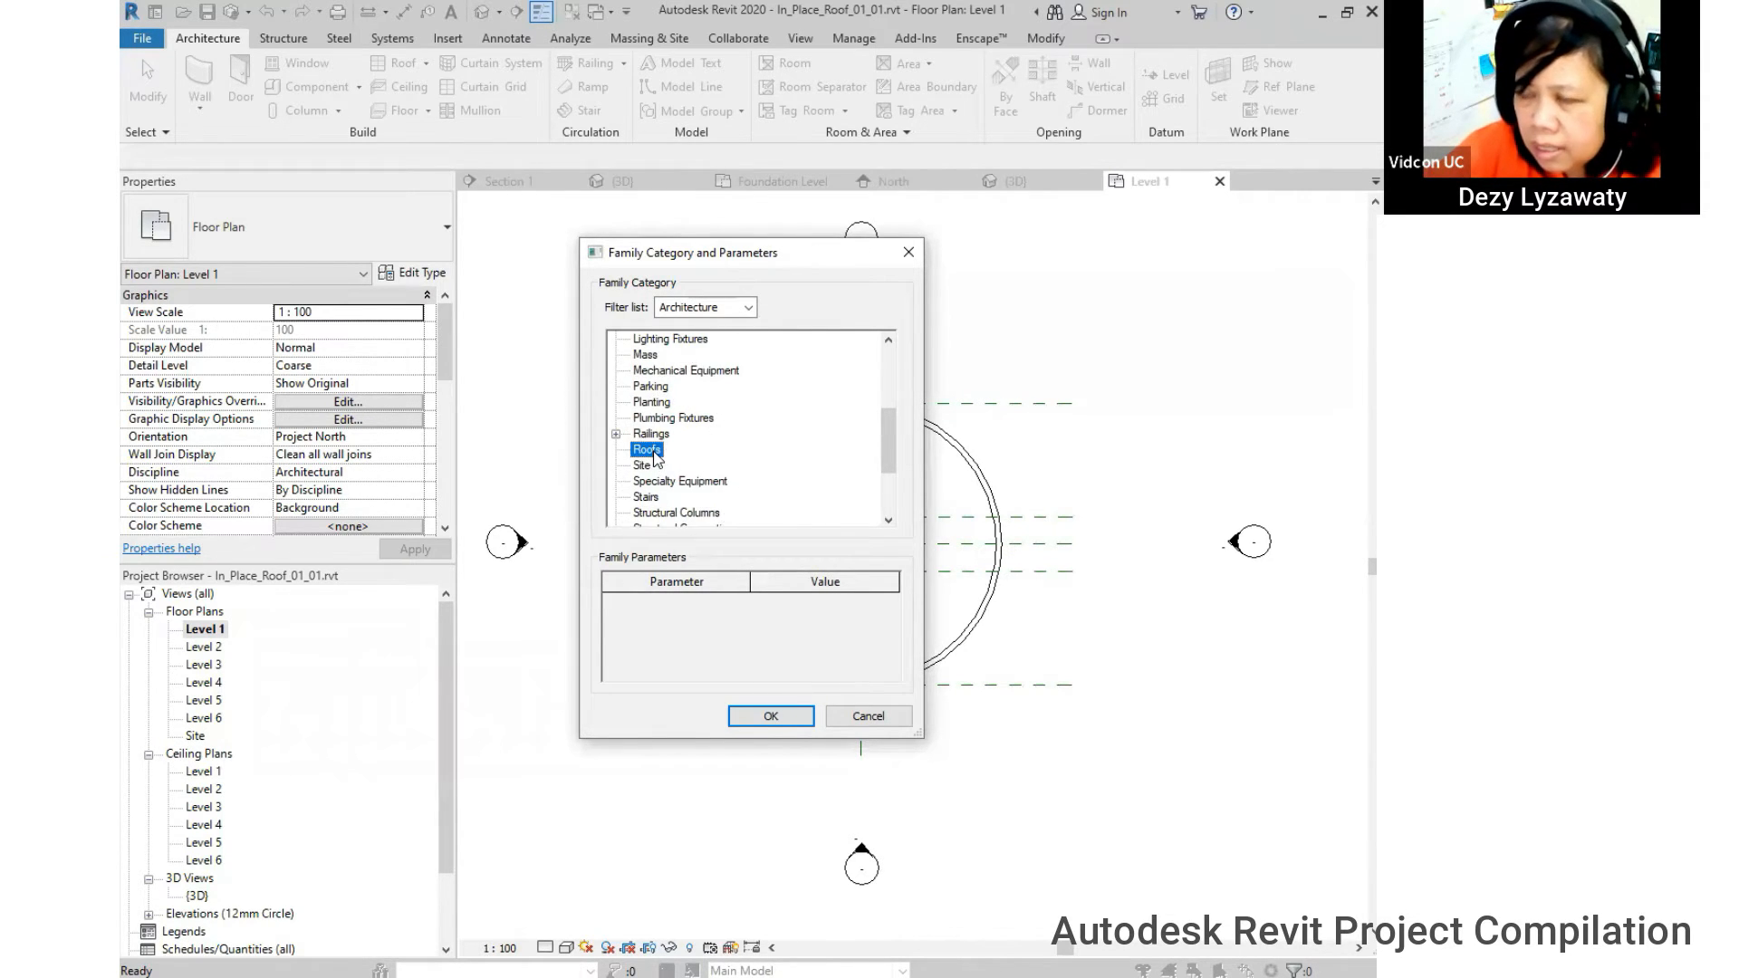
pyautogui.click(771, 715)
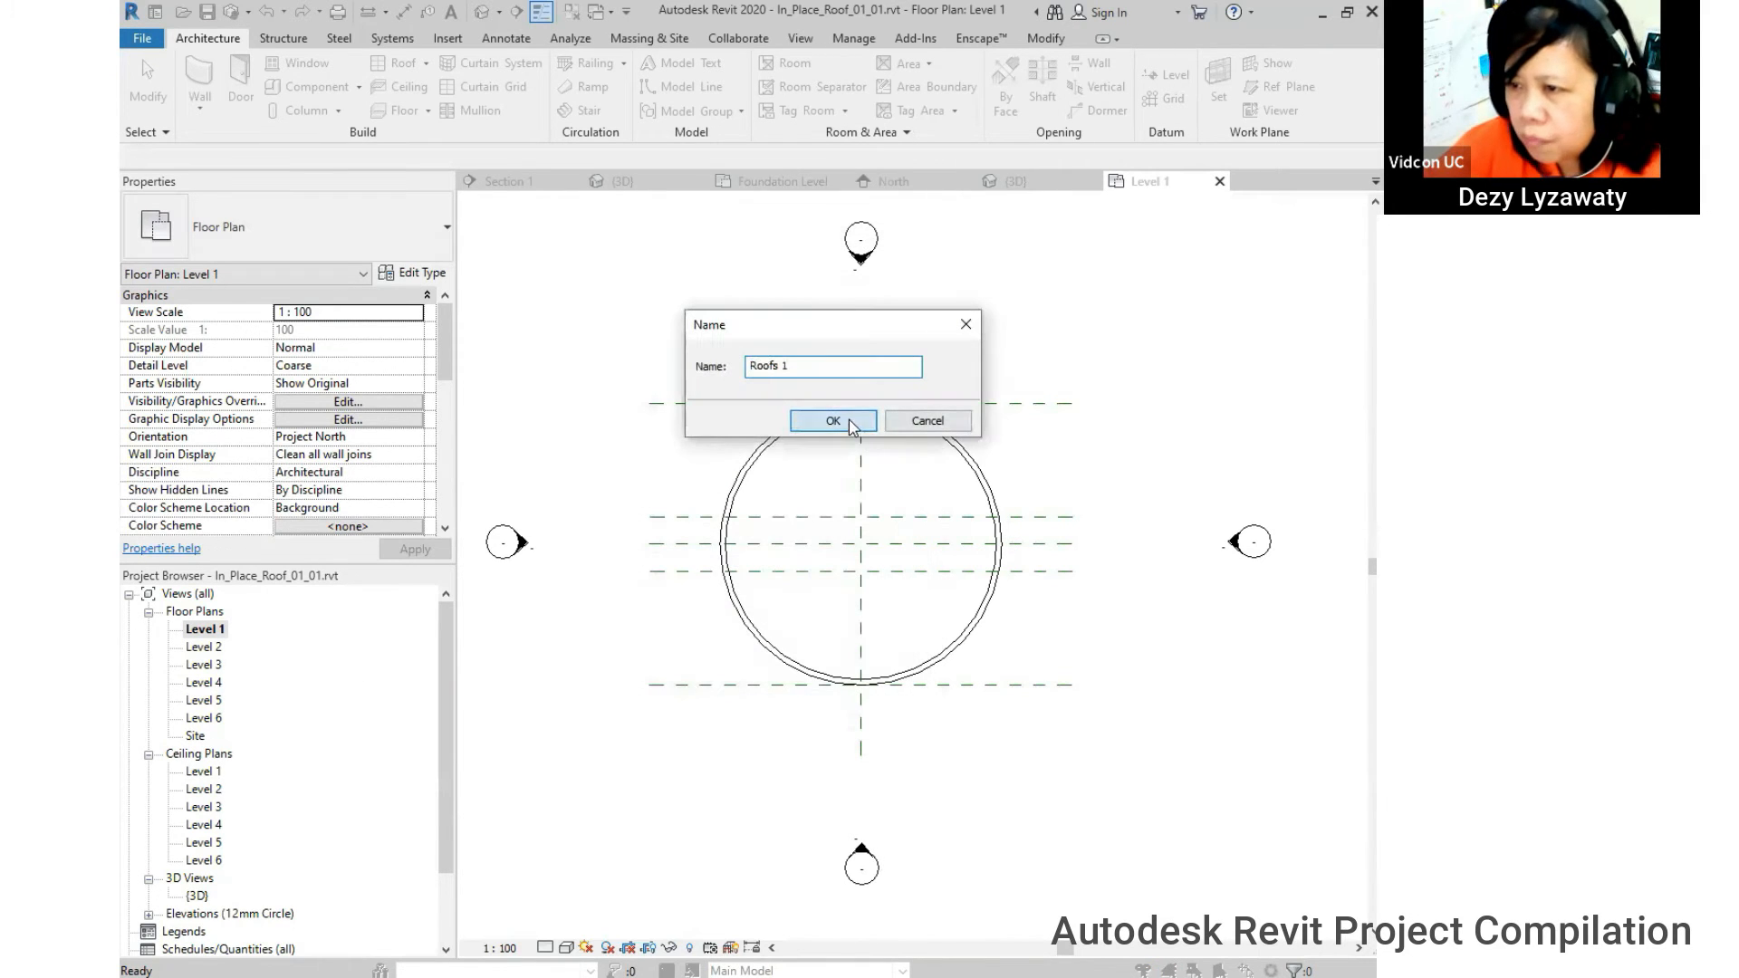
pyautogui.click(852, 424)
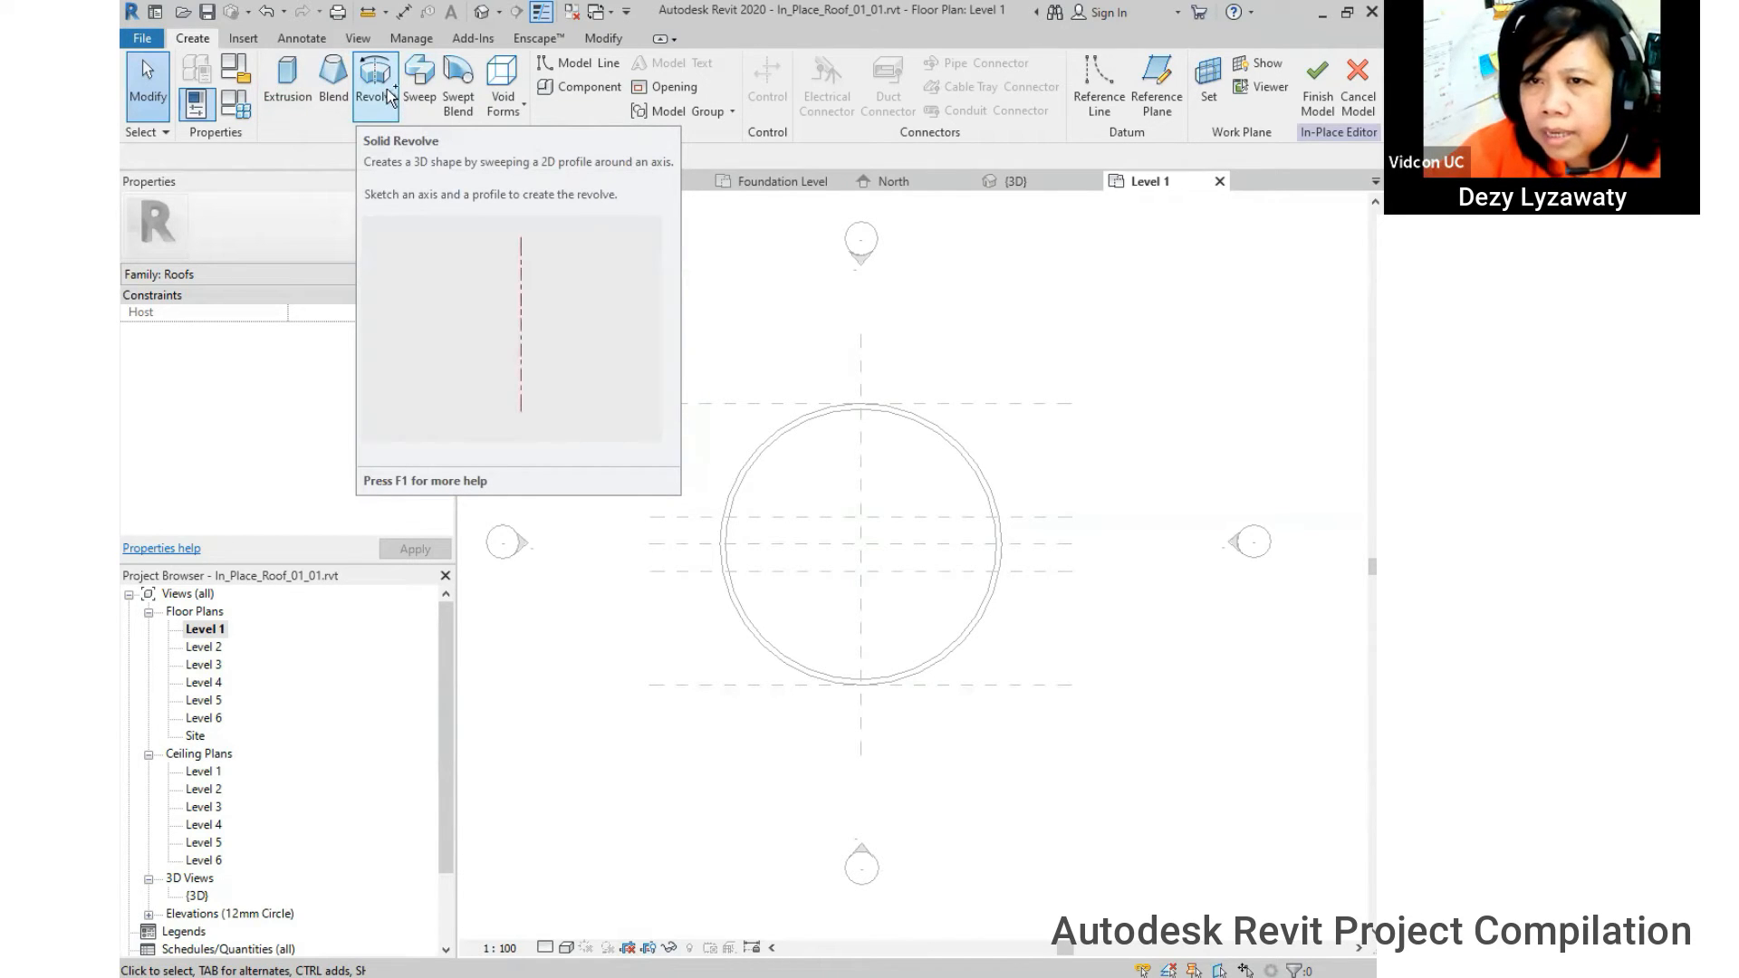
# - Start a solid Revolve and pick the vertical Center_North reference plane as its work plane
pyautogui.press('ctrl')
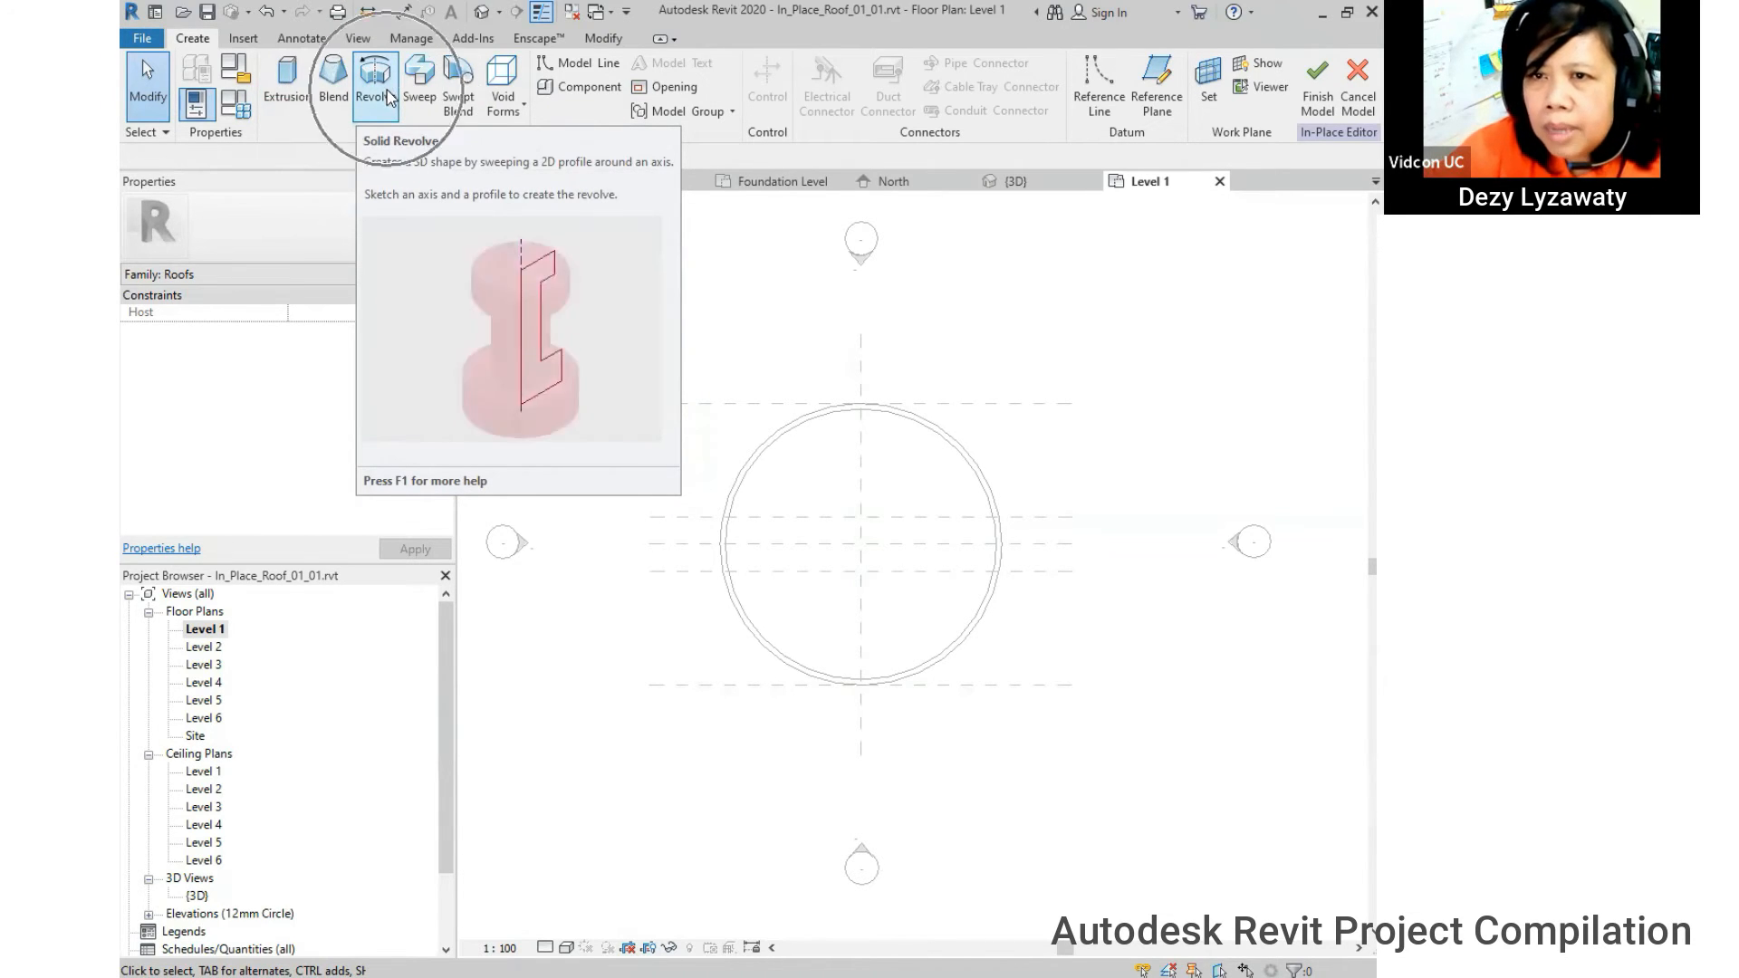
pyautogui.click(388, 98)
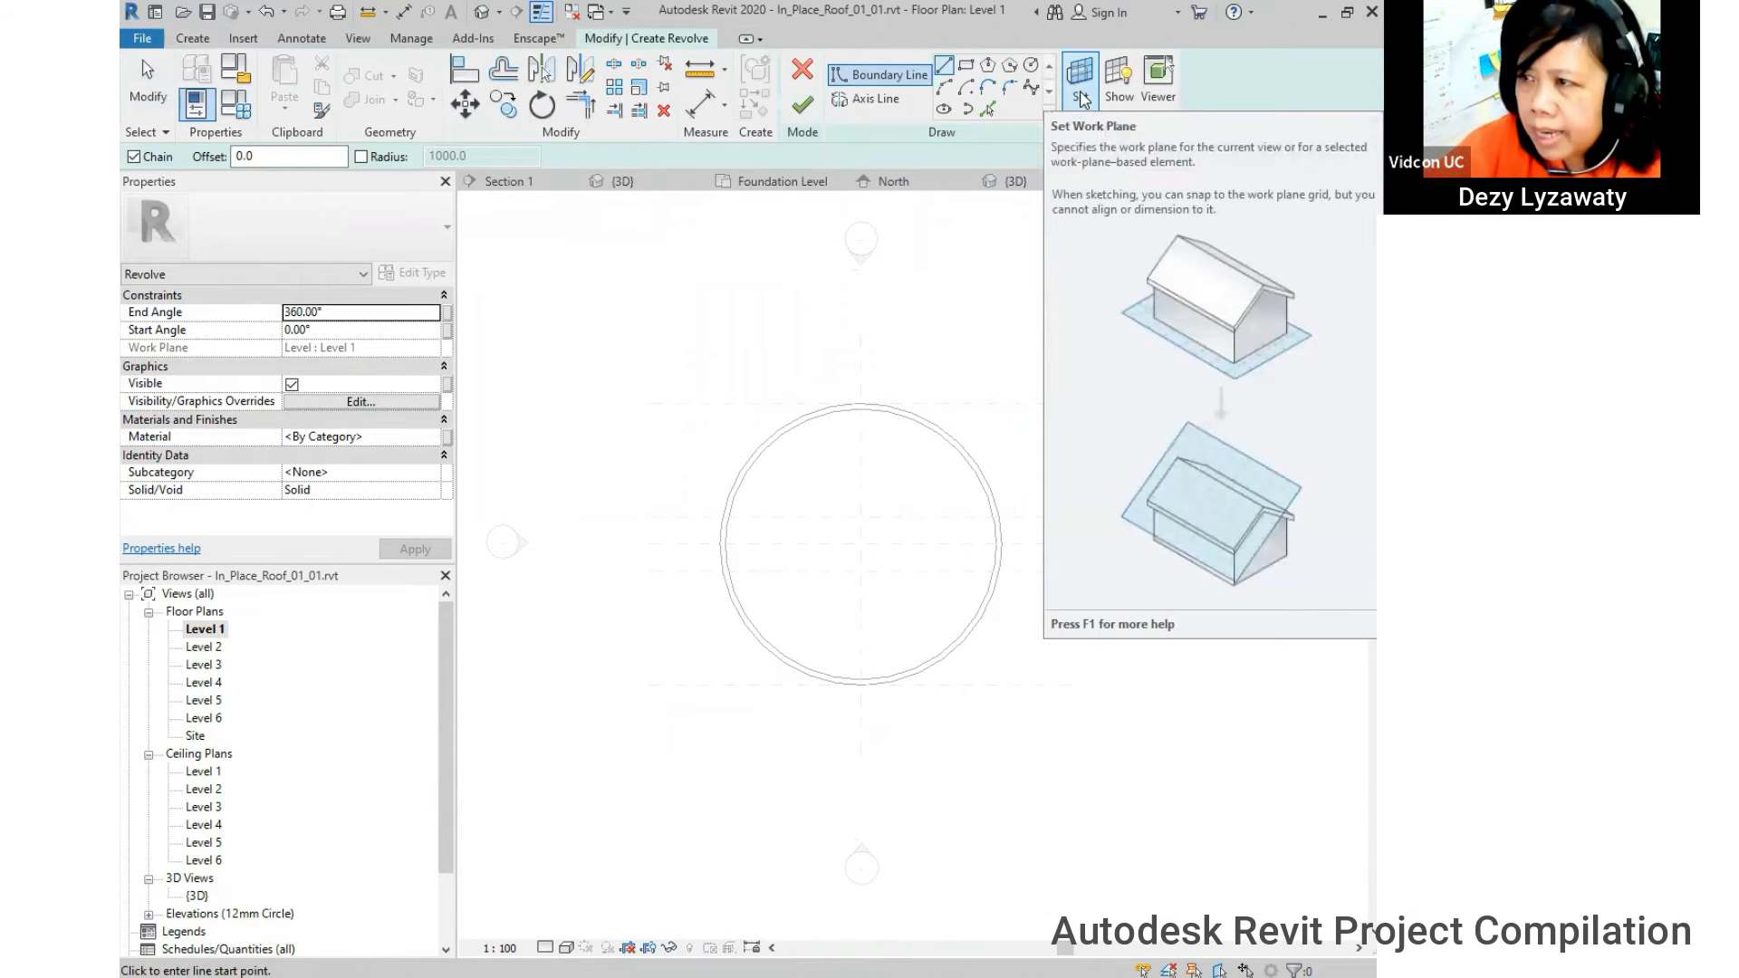
pyautogui.click(1084, 100)
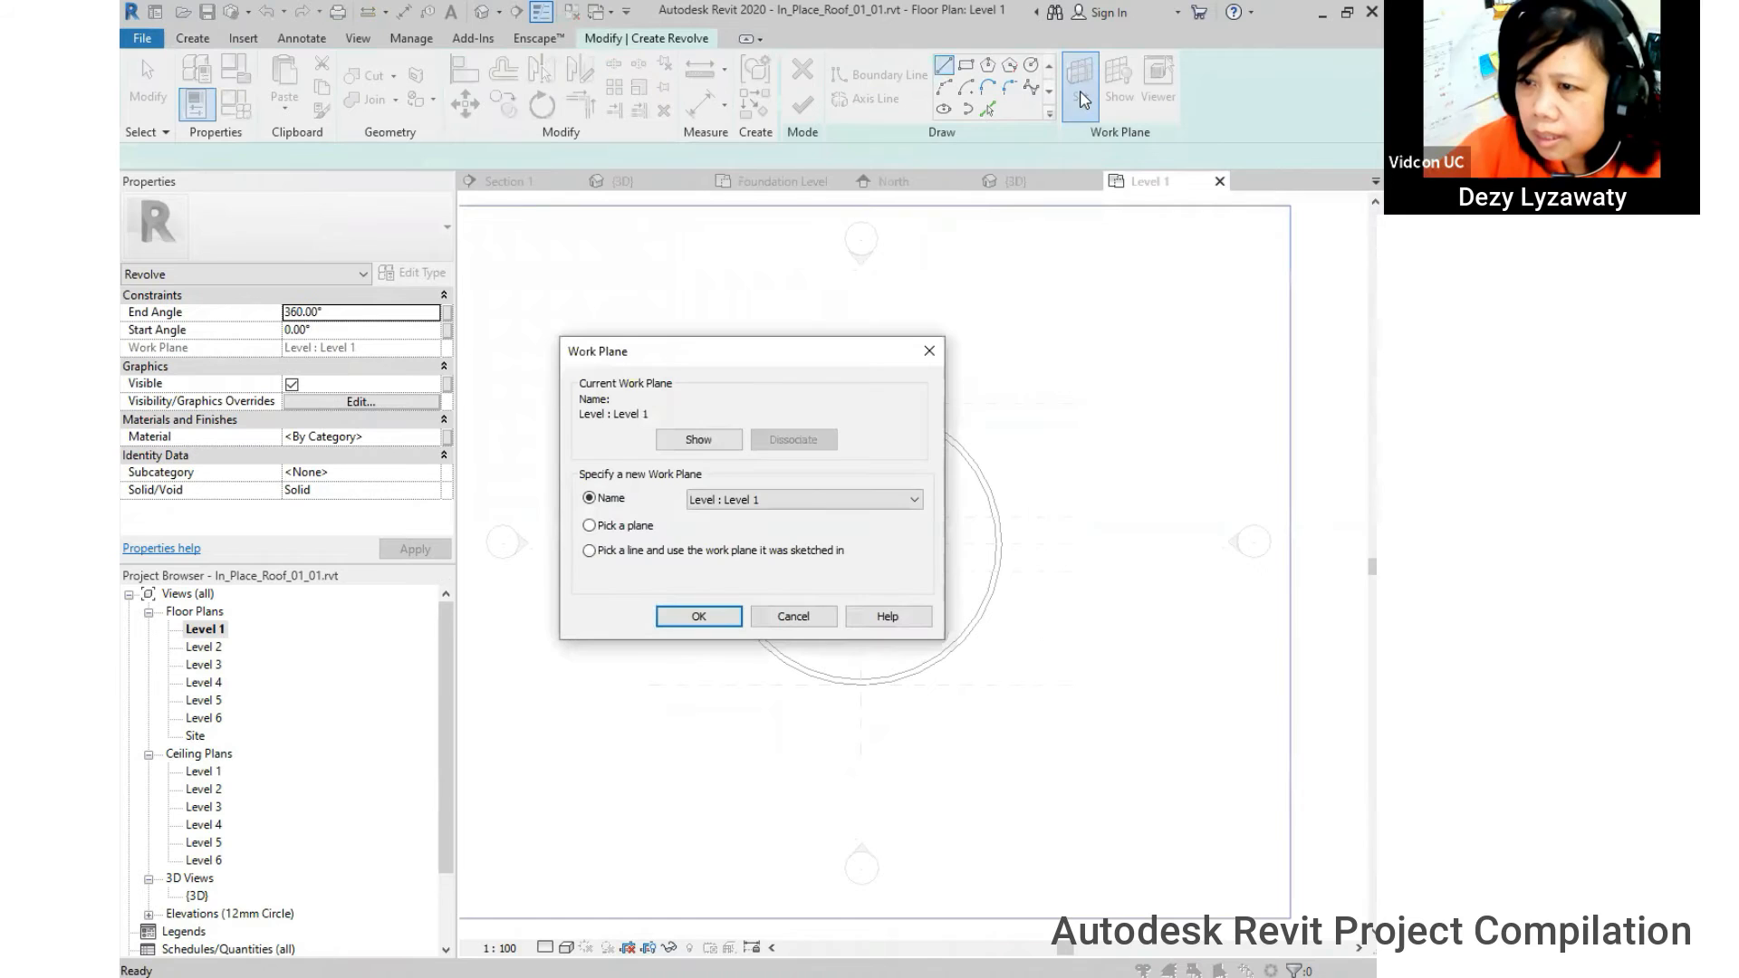
pyautogui.click(613, 529)
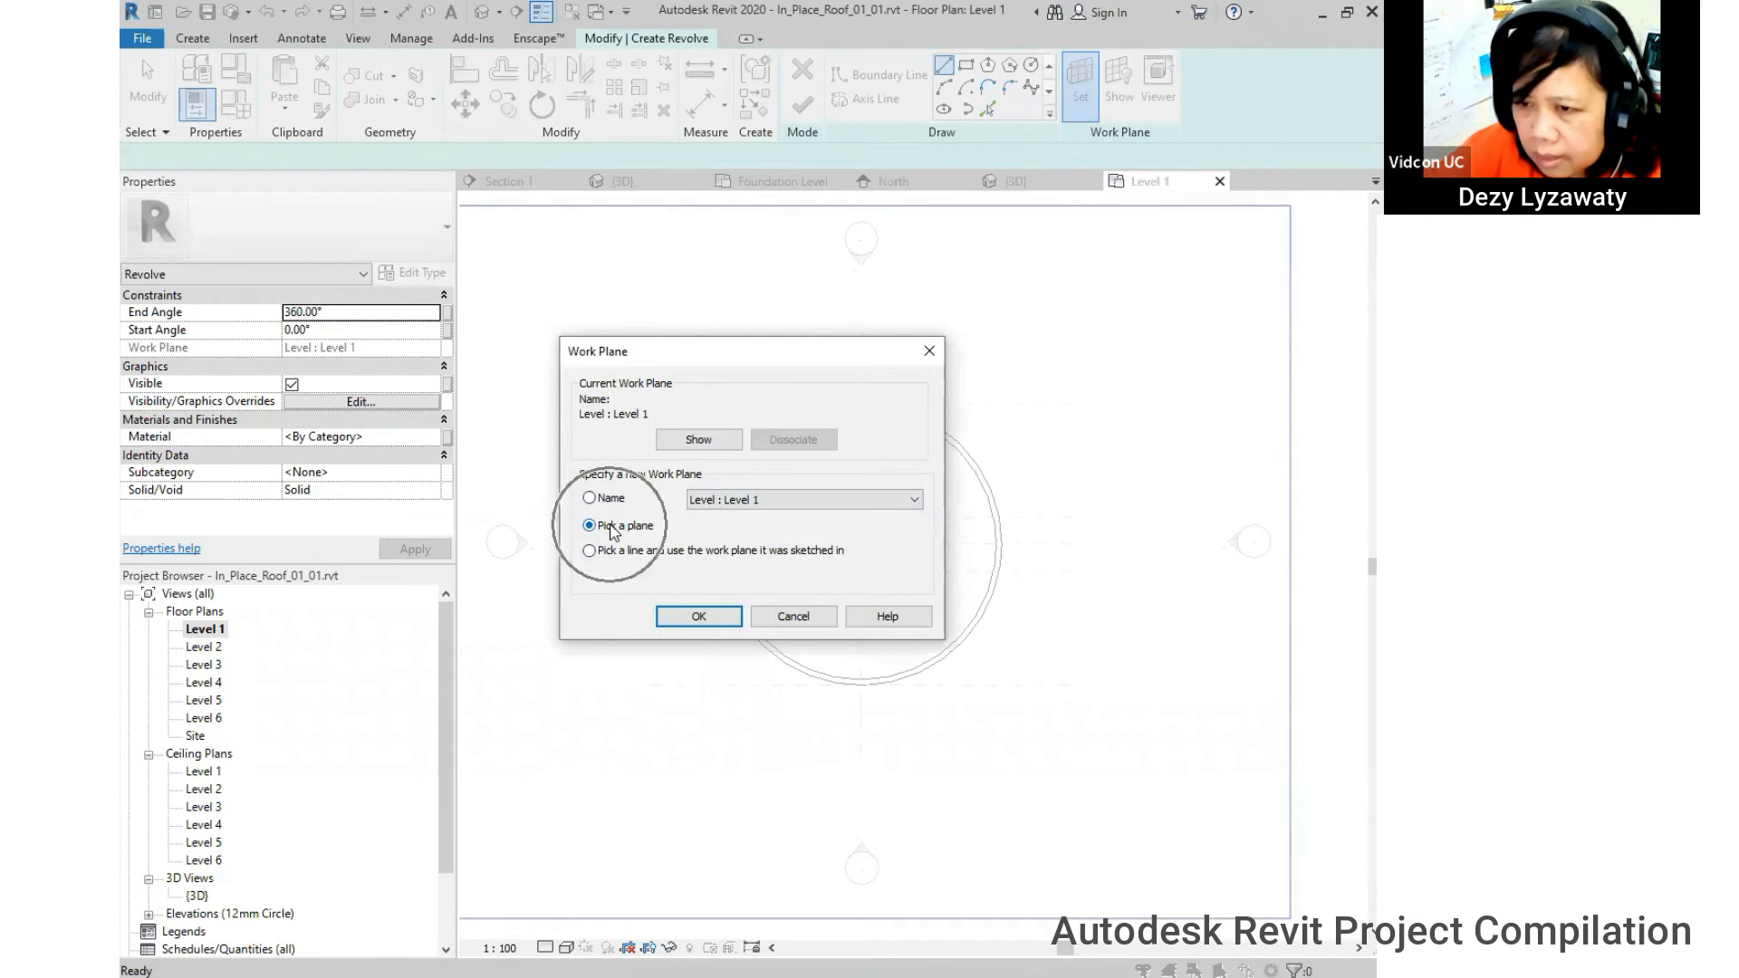
pyautogui.click(730, 617)
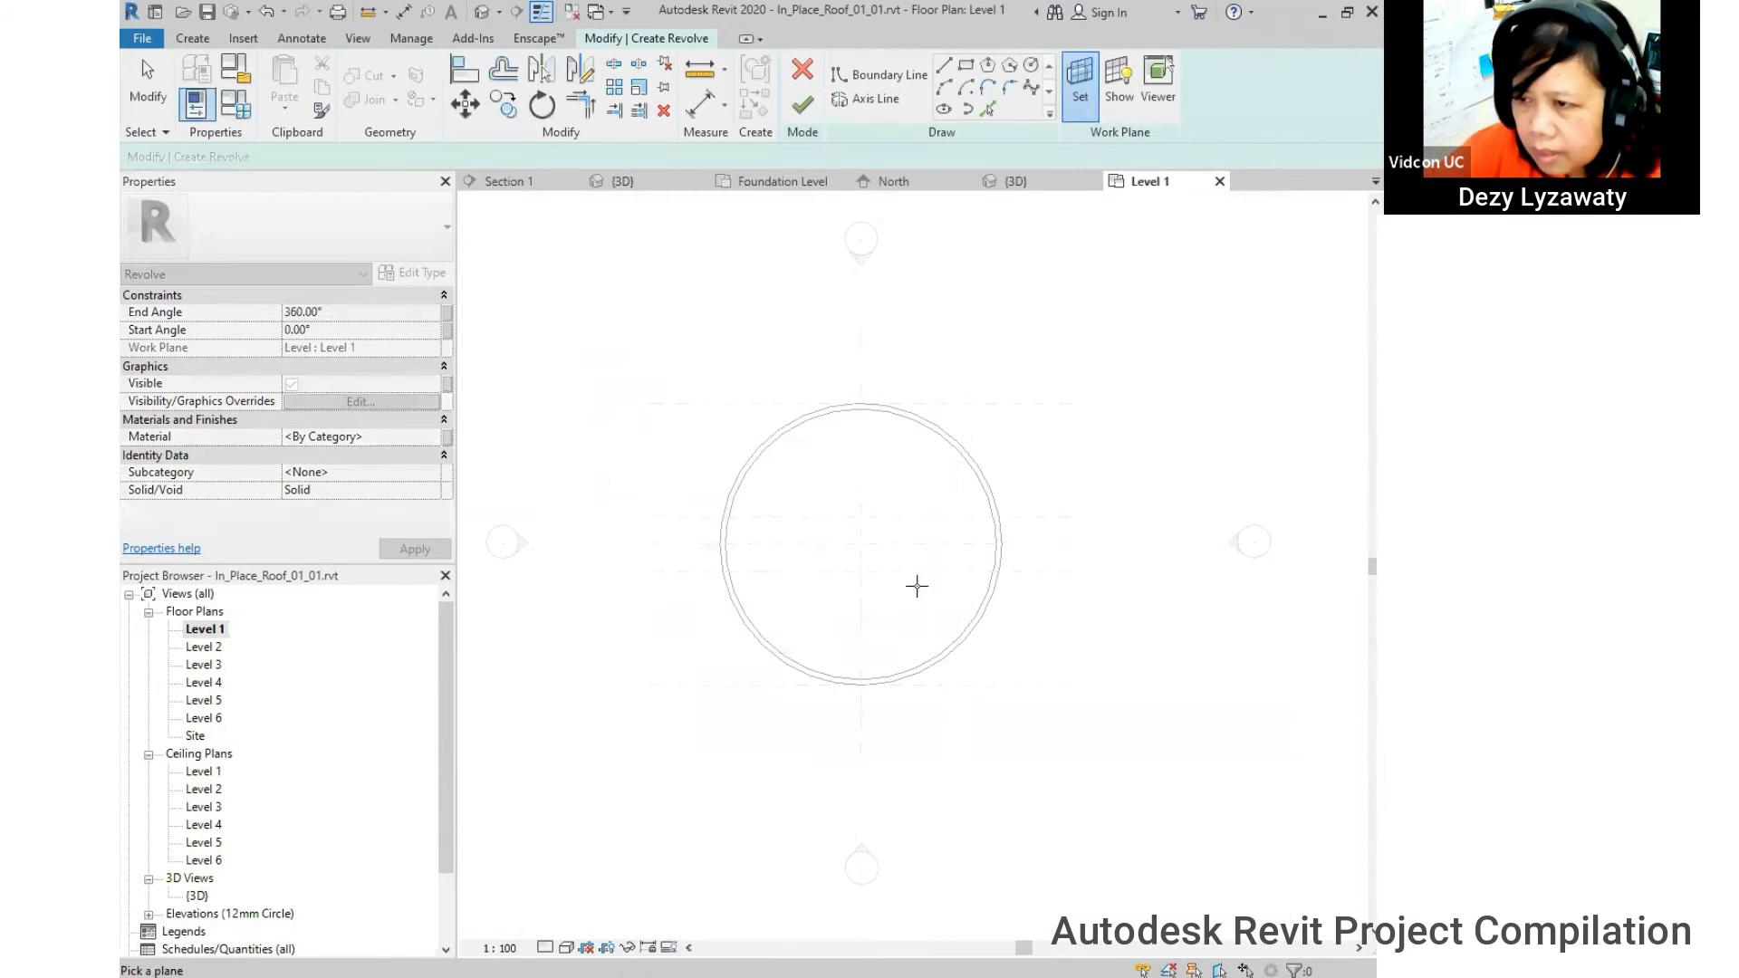
pyautogui.click(859, 372)
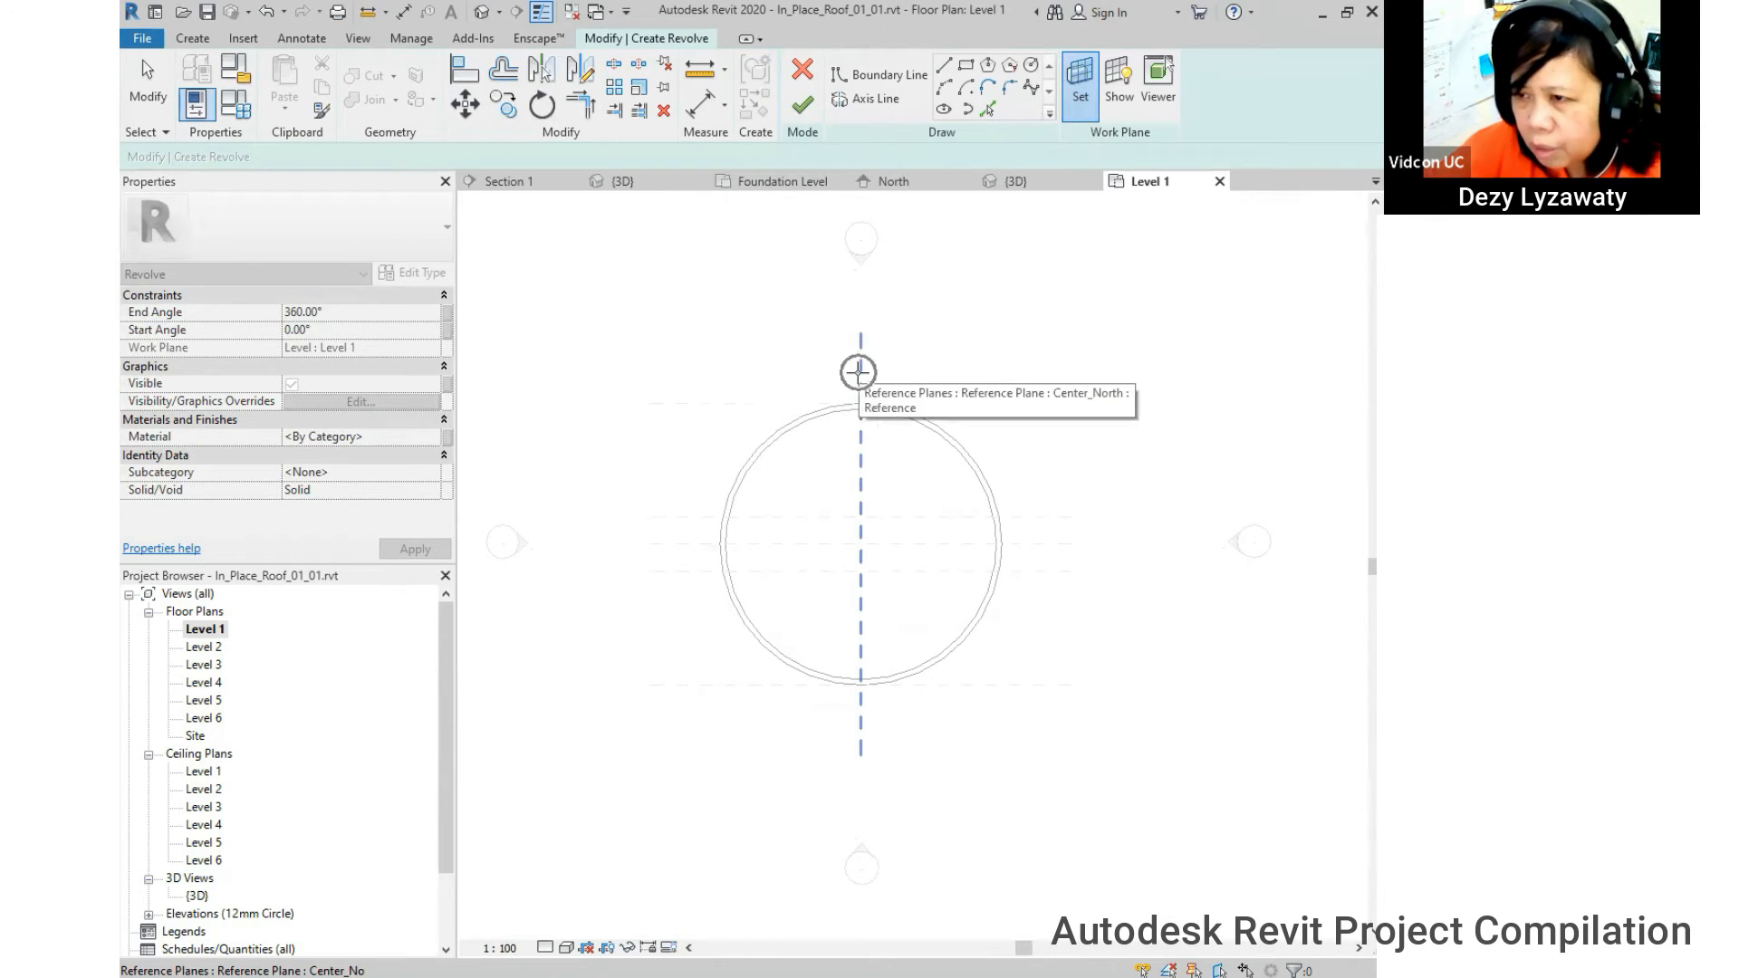
pyautogui.click(858, 372)
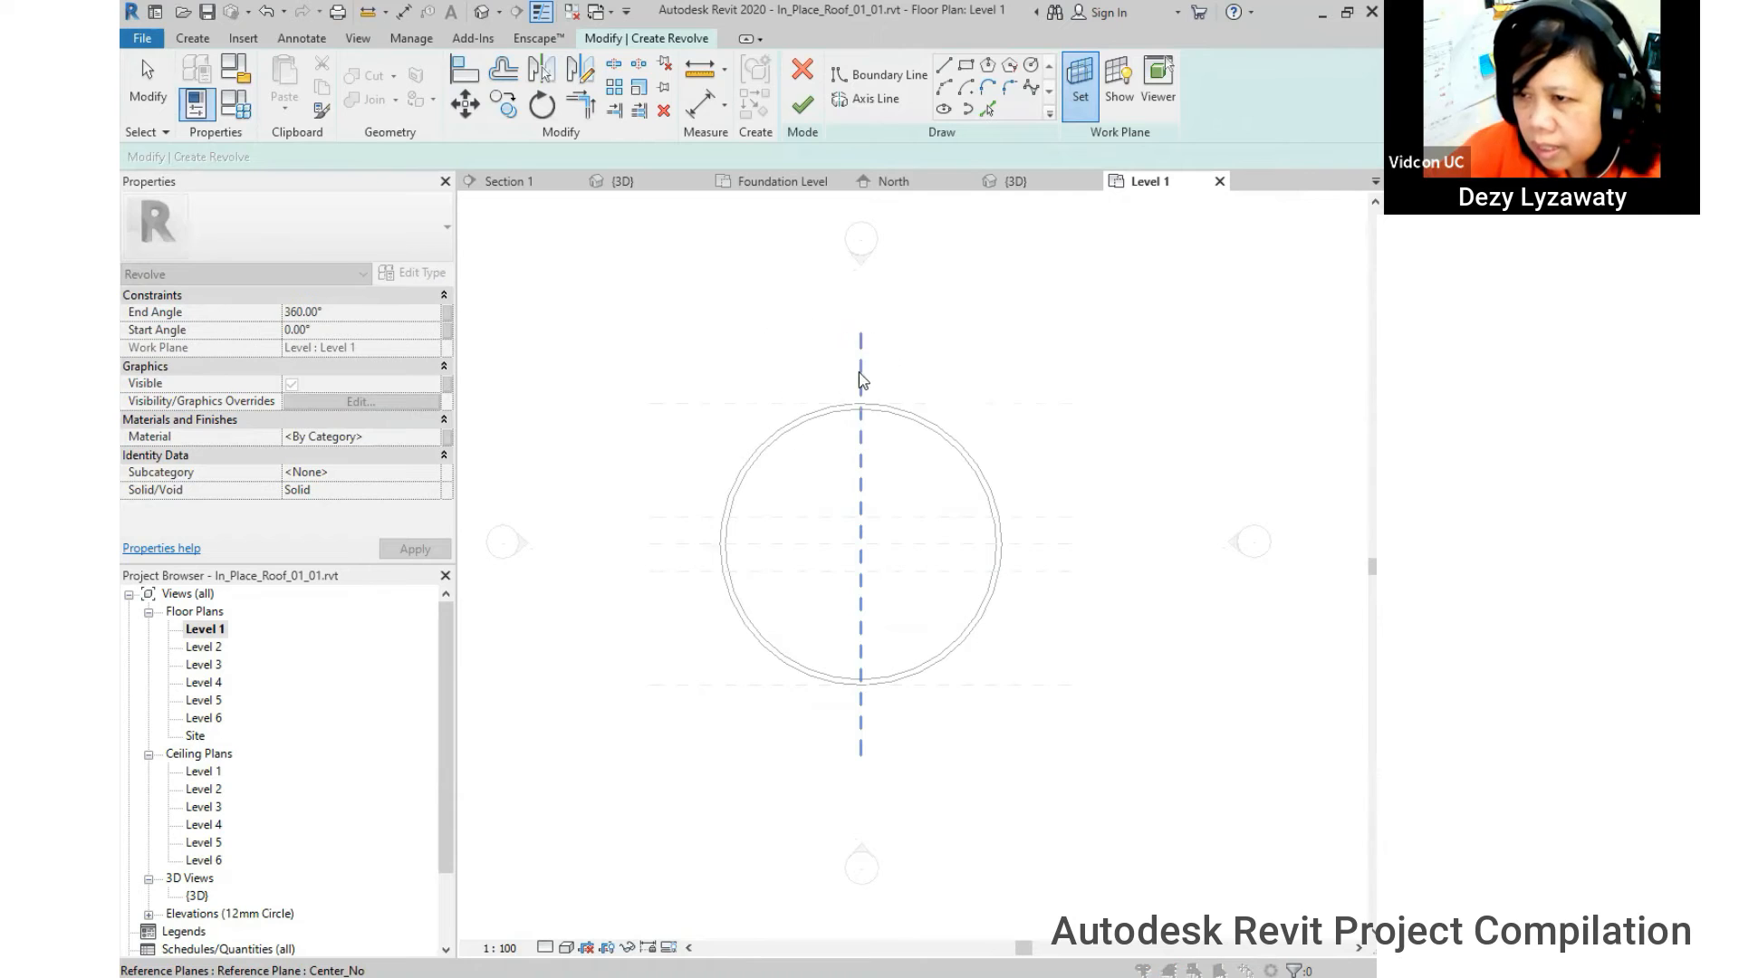
# - Open the West elevation as the view for sketching the revolve
pyautogui.click(675, 357)
pyautogui.click(674, 341)
pyautogui.click(675, 356)
pyautogui.click(674, 342)
pyautogui.click(675, 357)
pyautogui.click(674, 343)
pyautogui.click(675, 355)
pyautogui.click(680, 344)
pyautogui.click(681, 359)
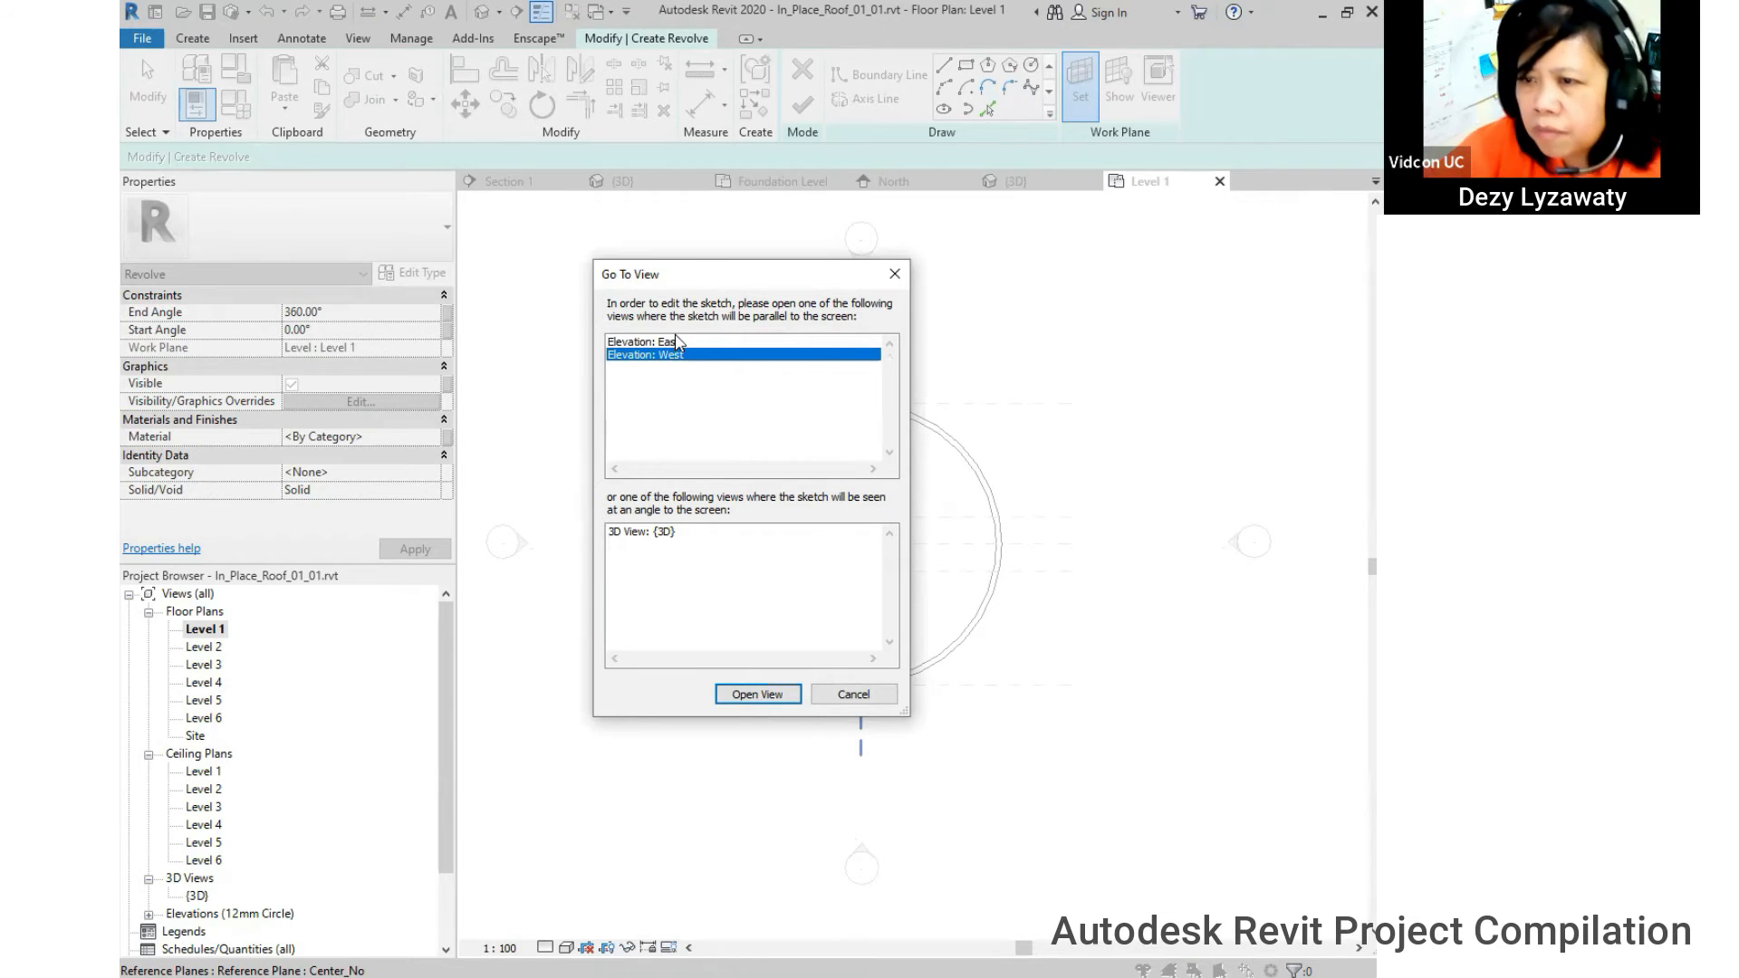
pyautogui.click(773, 701)
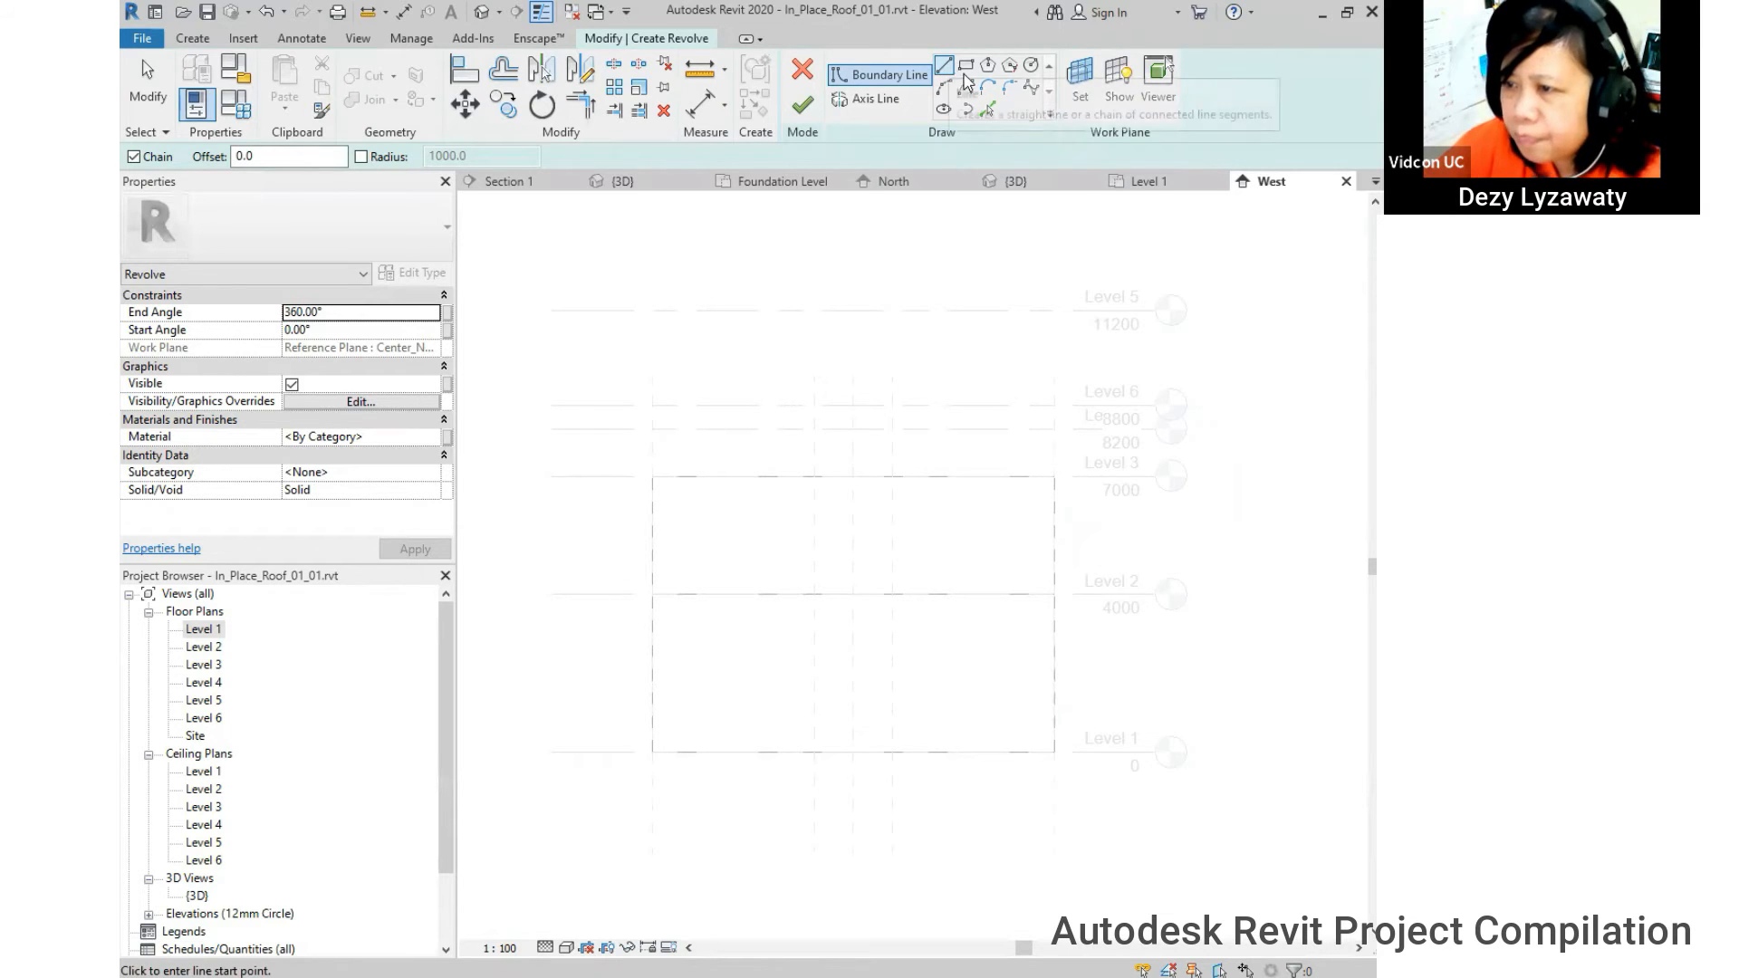
# - Draw stepped boundary lines from Level 3 at the right-hand wall top: about 600 mm to the outer face, down, 800 mm outward, and back up
pyautogui.scroll(3, 1088, 498)
pyautogui.scroll(1, 998, 464)
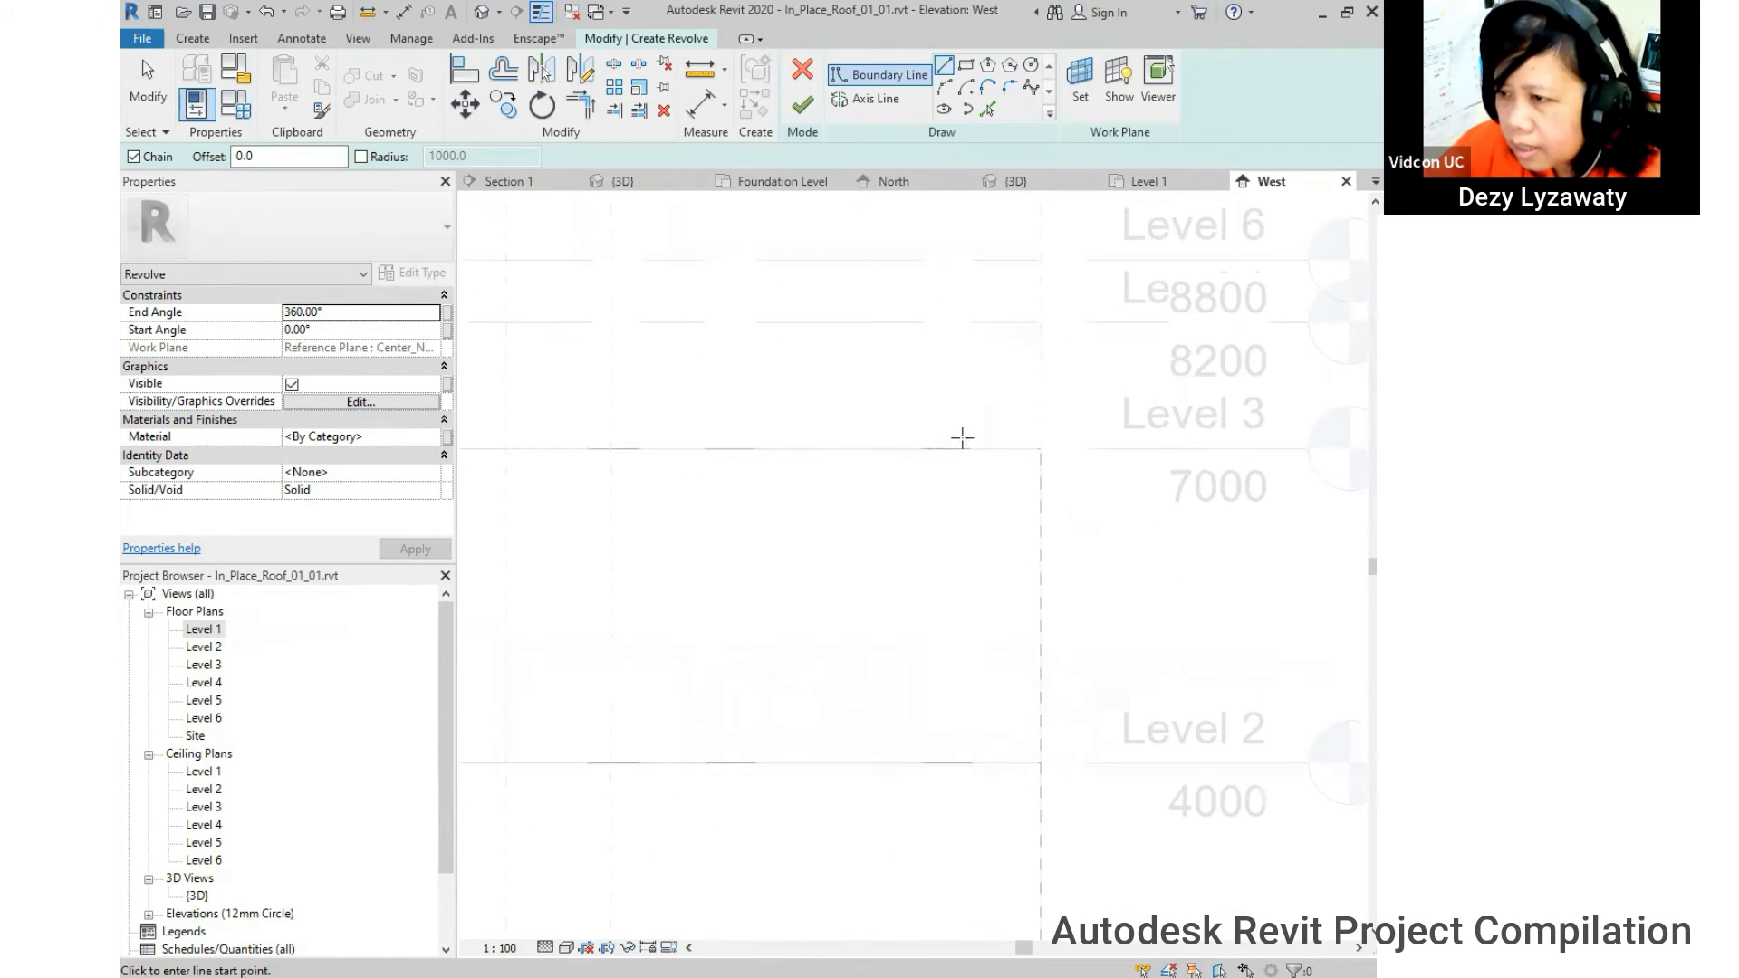
pyautogui.click(979, 450)
pyautogui.click(1041, 449)
pyautogui.click(1041, 501)
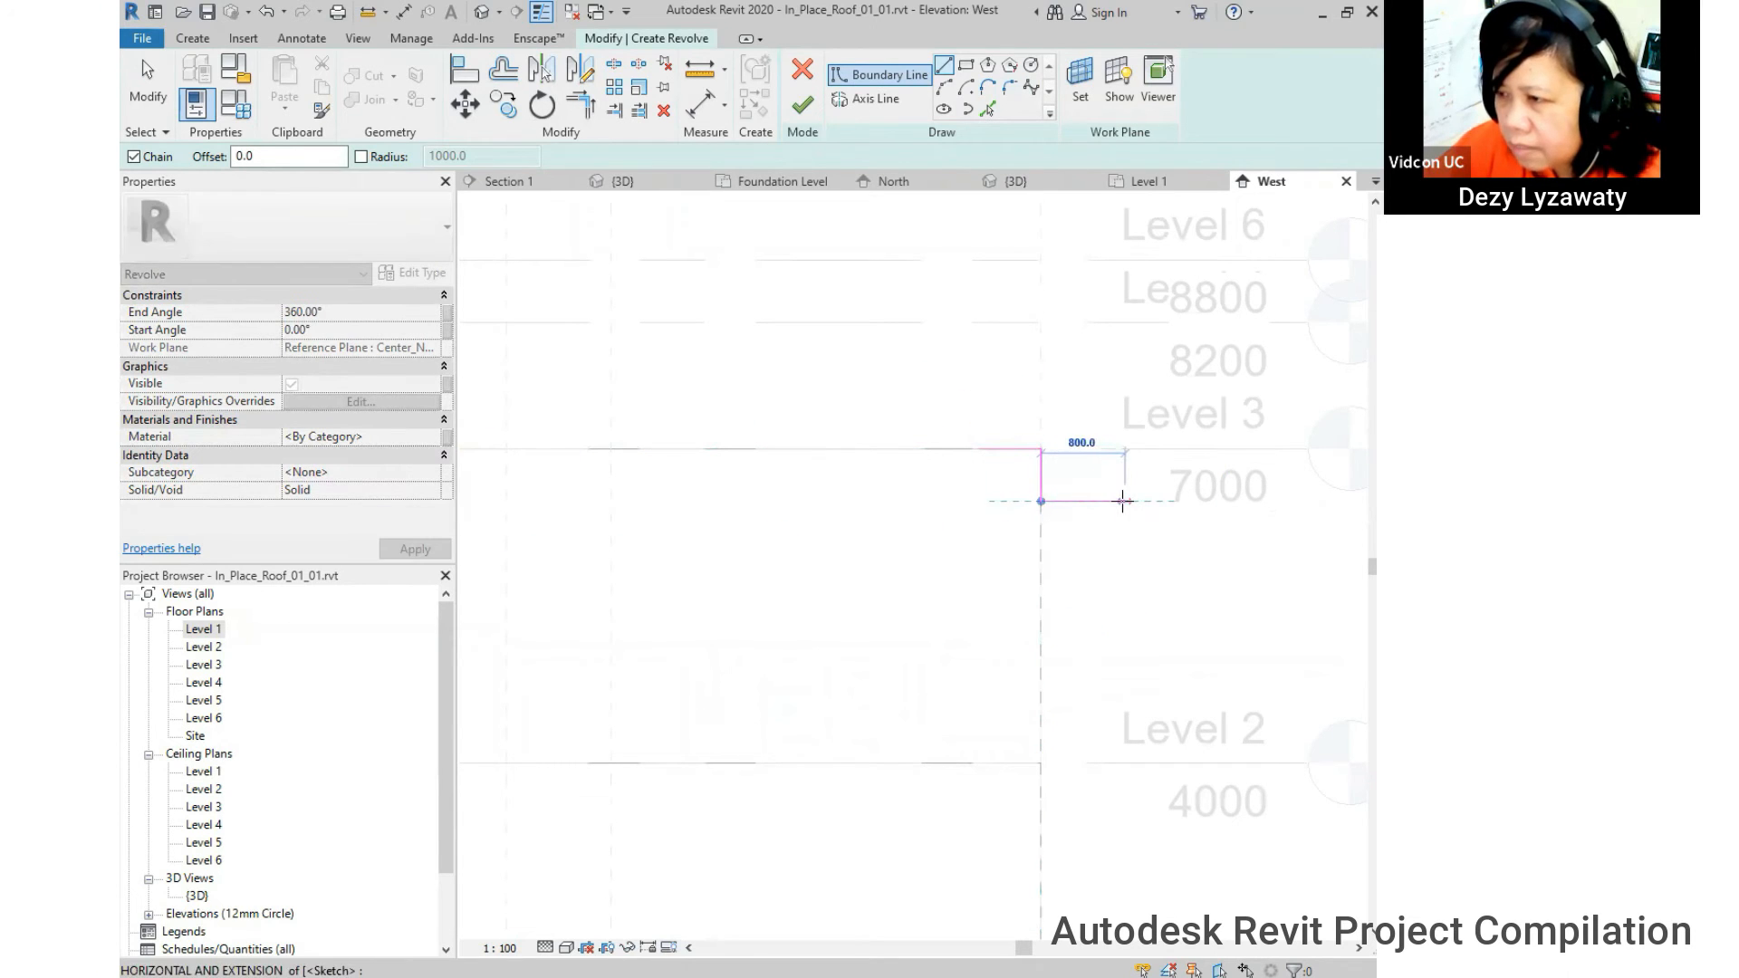
pyautogui.click(1125, 501)
pyautogui.click(1125, 459)
pyautogui.click(1094, 459)
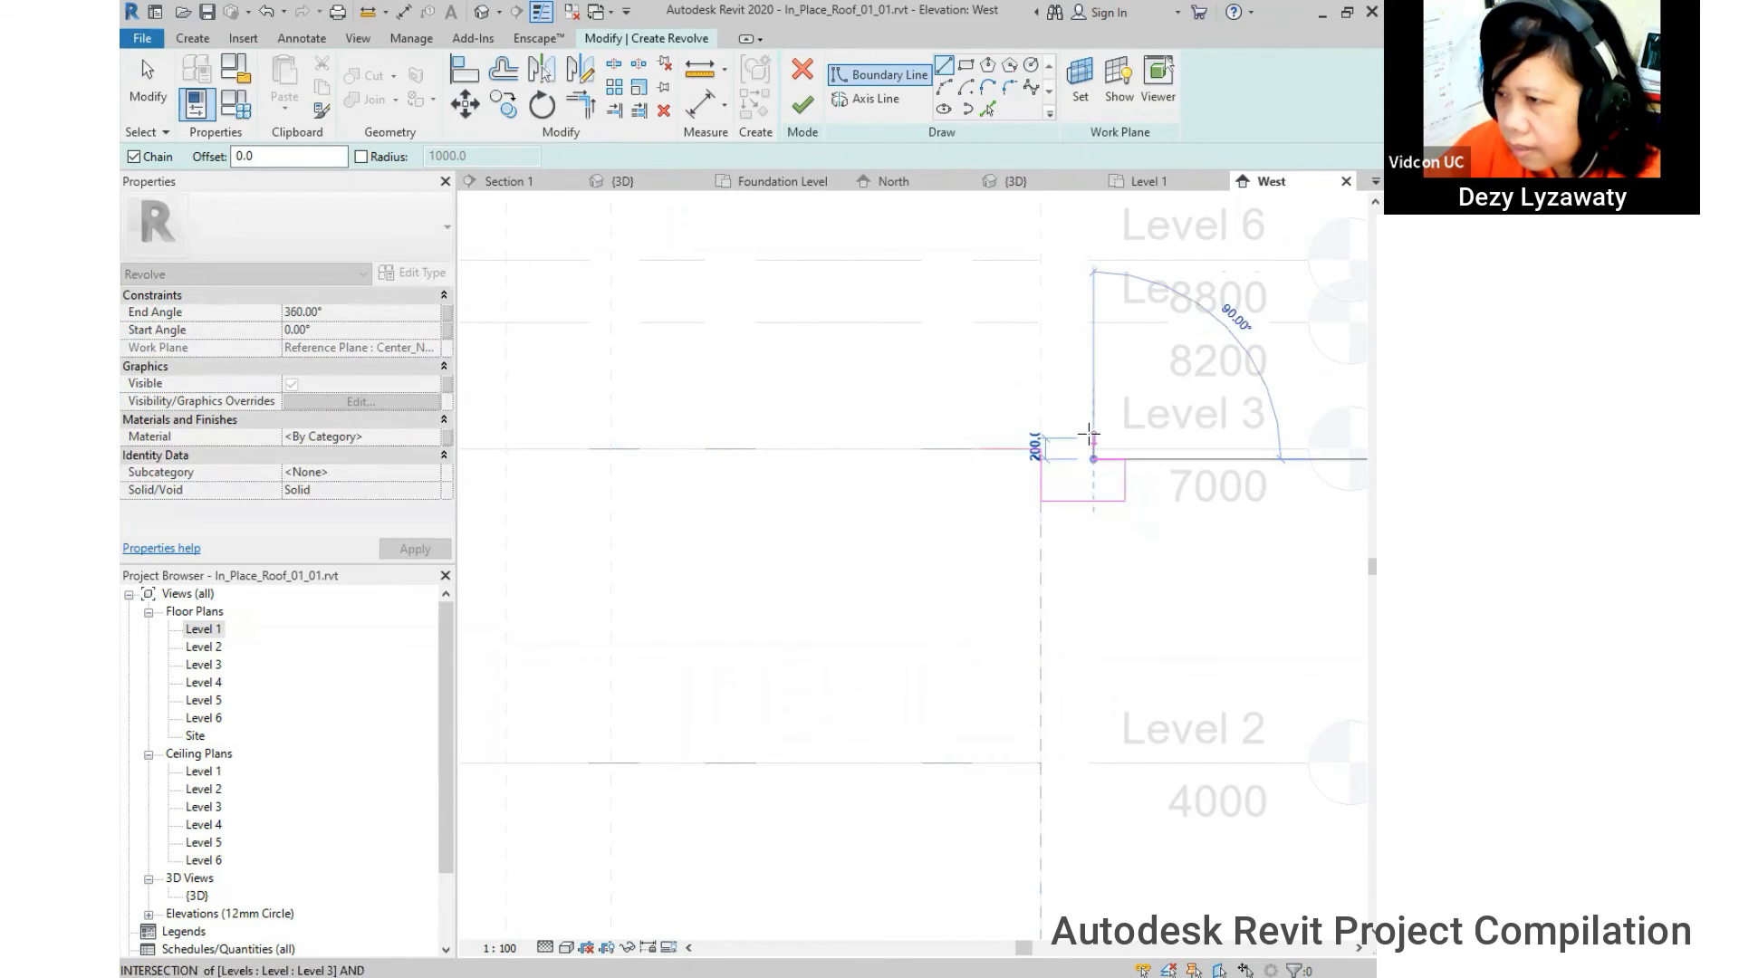
pyautogui.click(1094, 428)
pyautogui.click(1041, 427)
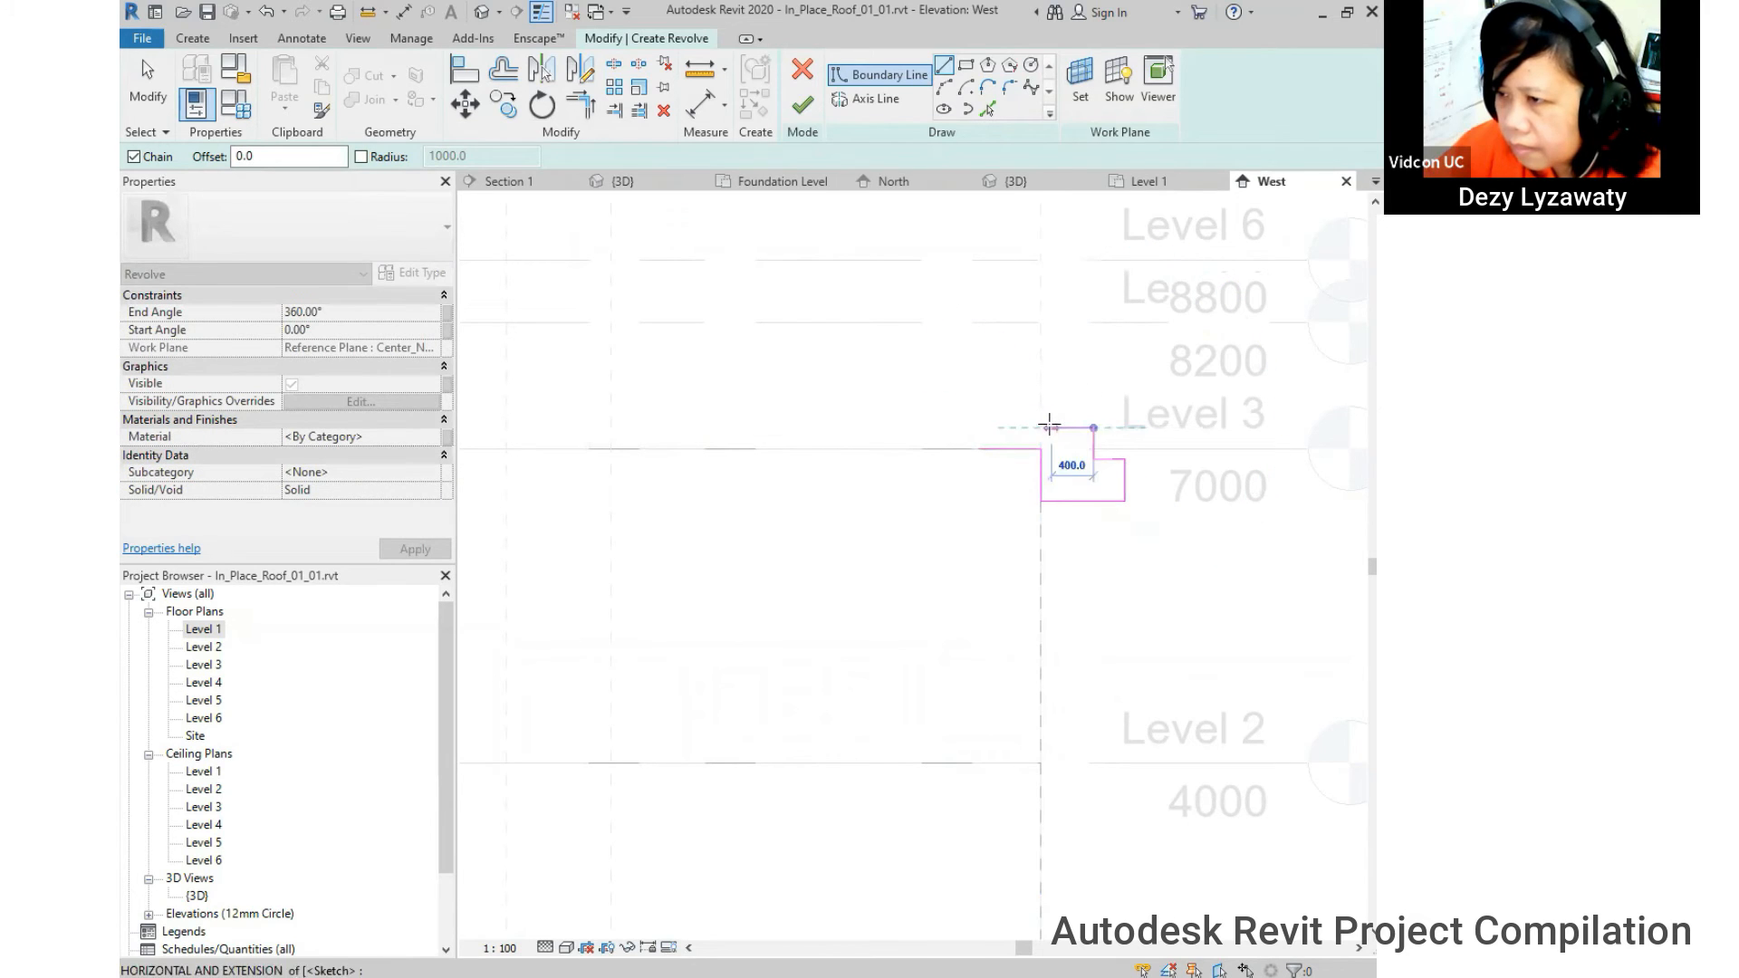
# - Close the revolve boundary with a sloped line up over the wall, a short flat top, and a vertical line down to the Level 3 line
pyautogui.click(1004, 391)
pyautogui.click(979, 392)
pyautogui.click(978, 449)
pyautogui.click(1040, 448)
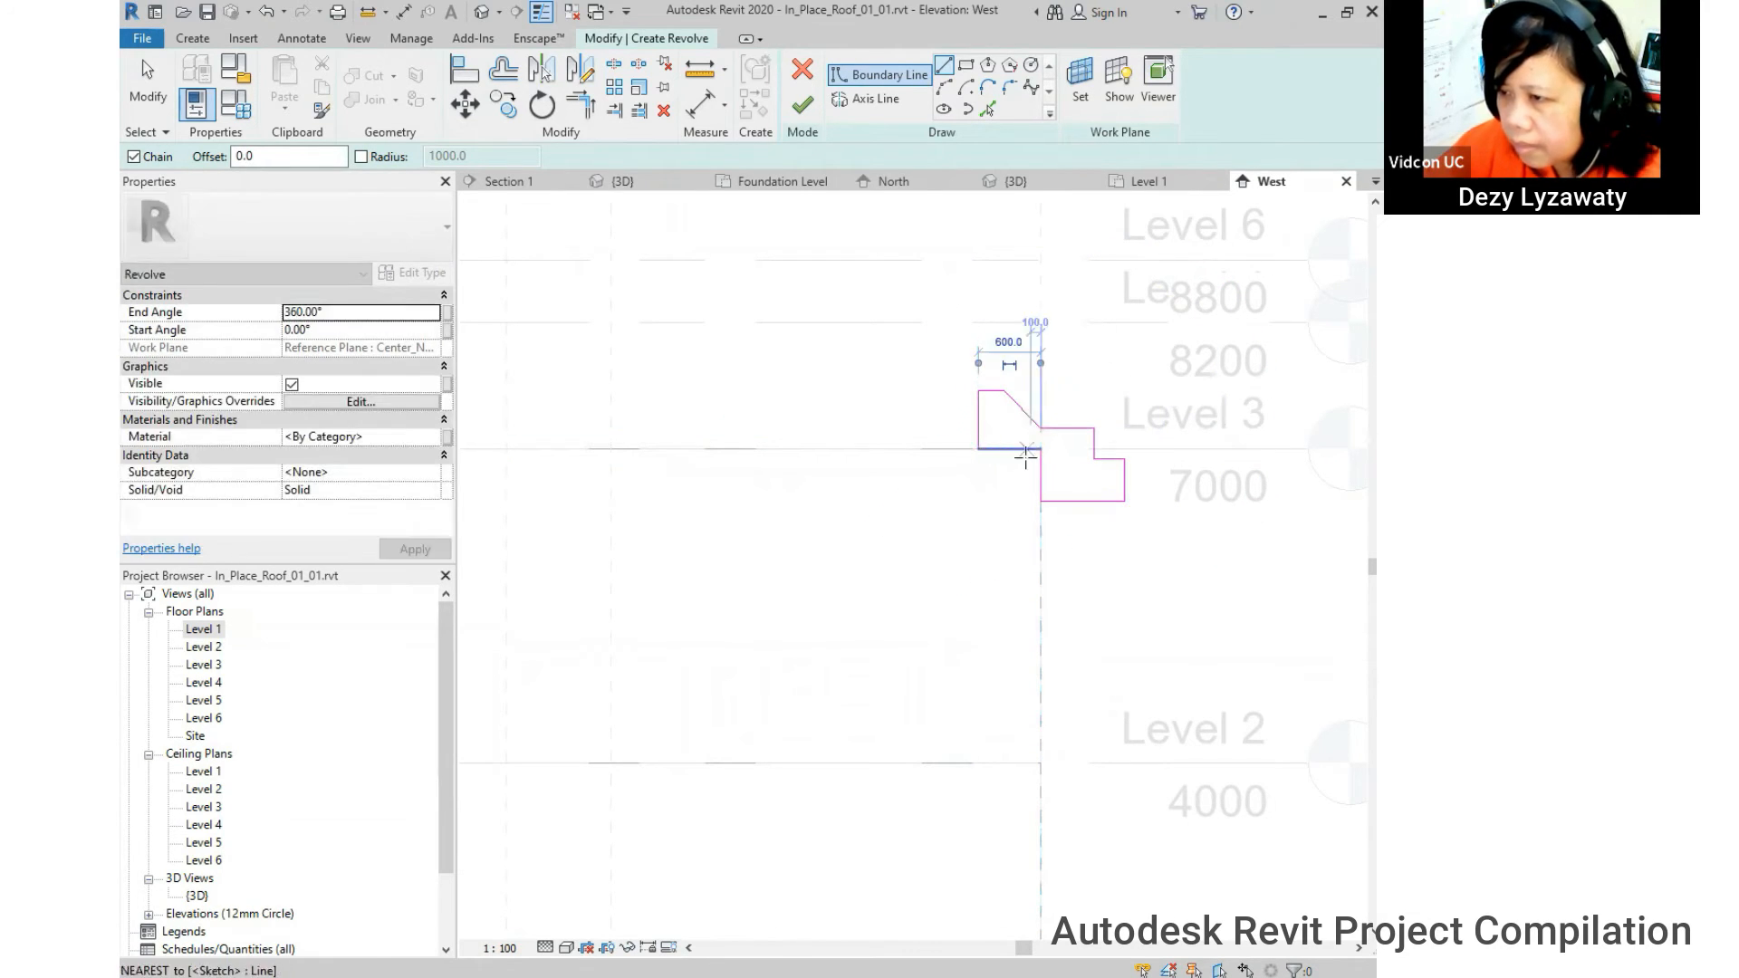
pyautogui.press('Escape')
pyautogui.press('Escape')
pyautogui.scroll(-4, 1019, 493)
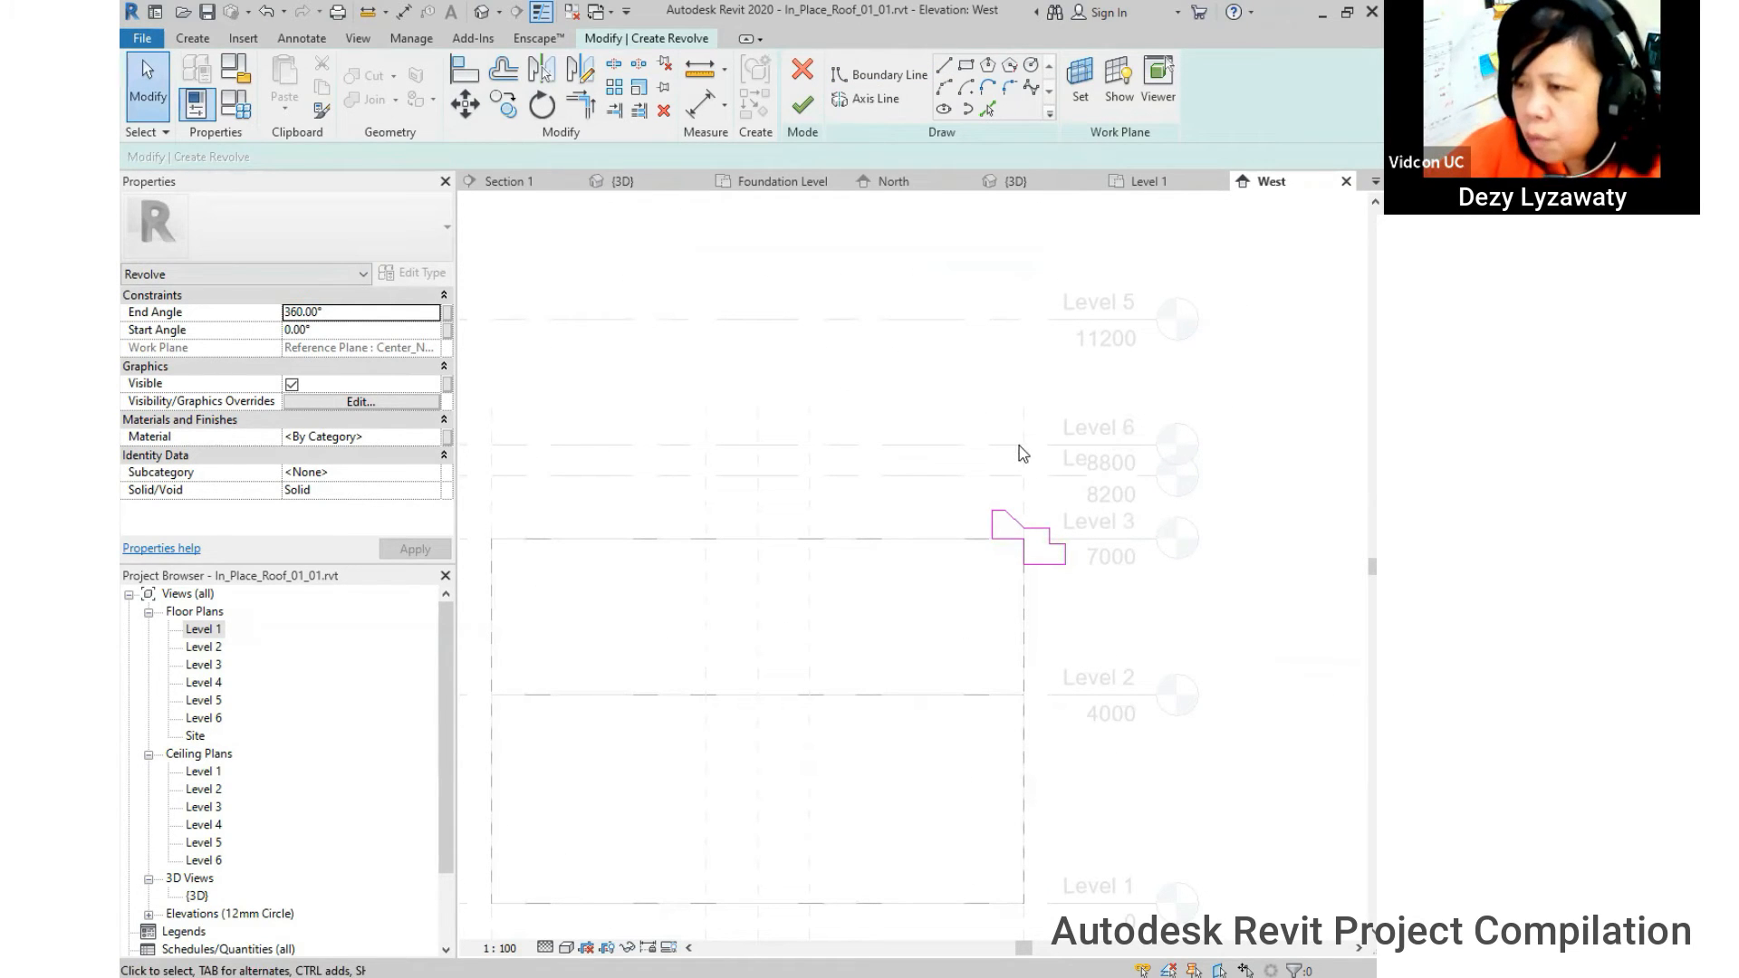
pyautogui.moveTo(1019, 543); pyautogui.dragTo(1053, 598, button='middle')
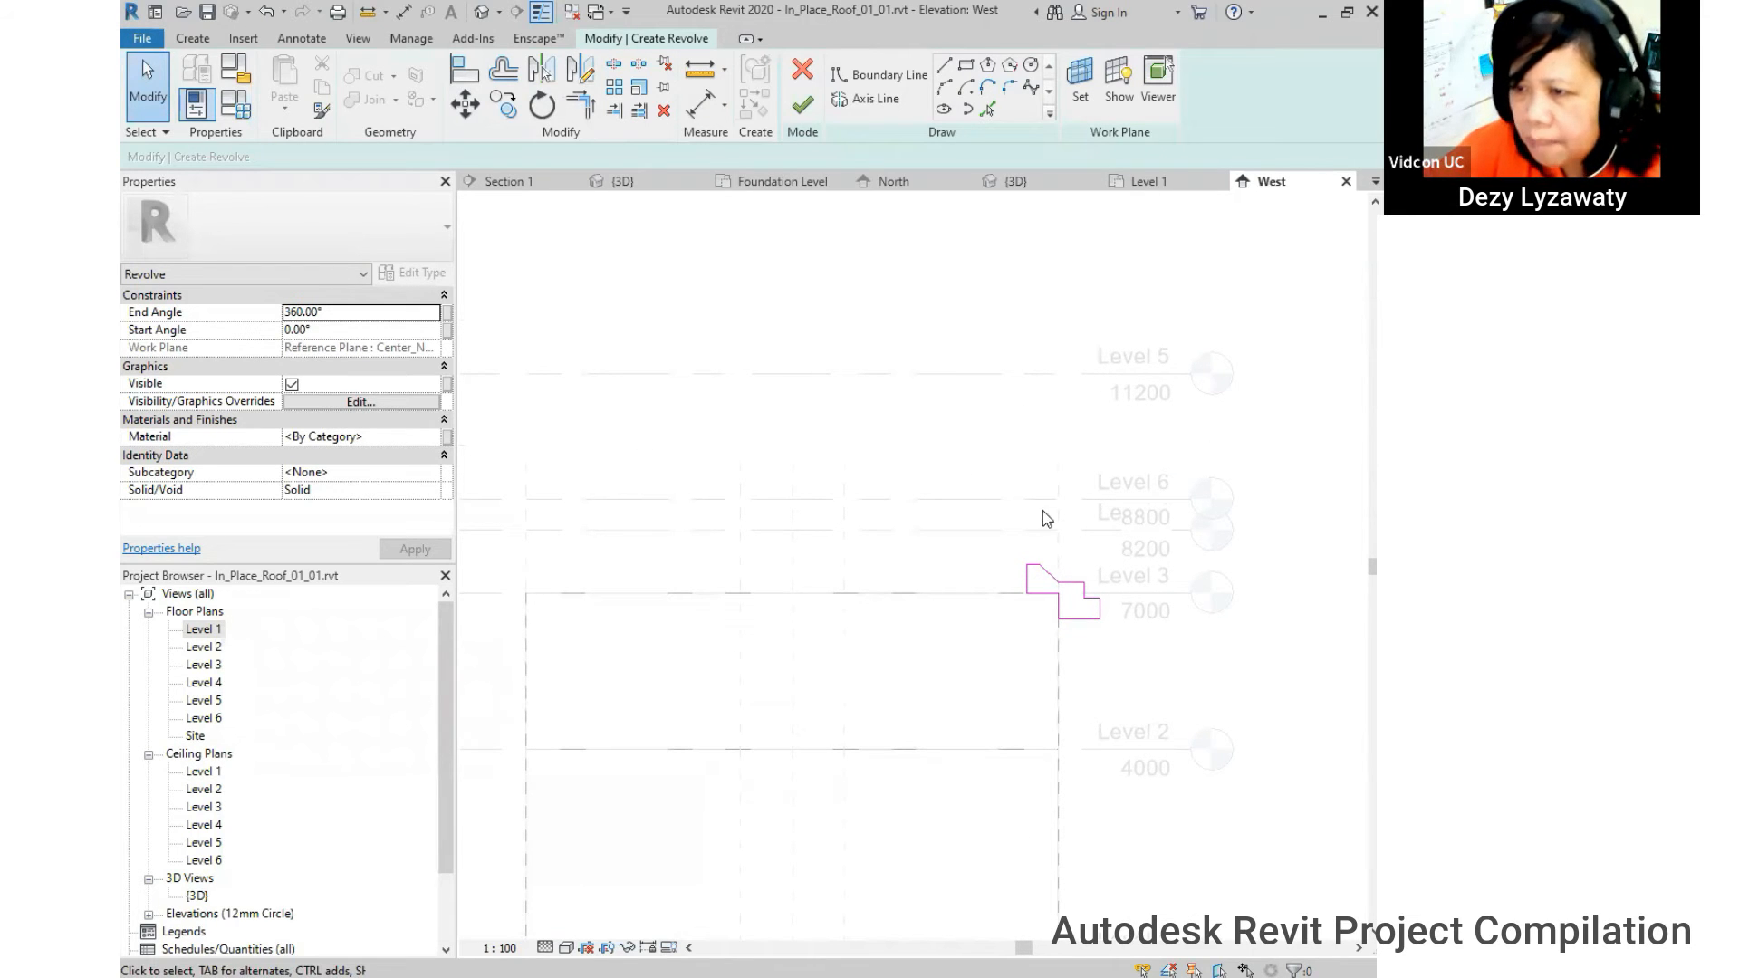
pyautogui.scroll(3, 1043, 570)
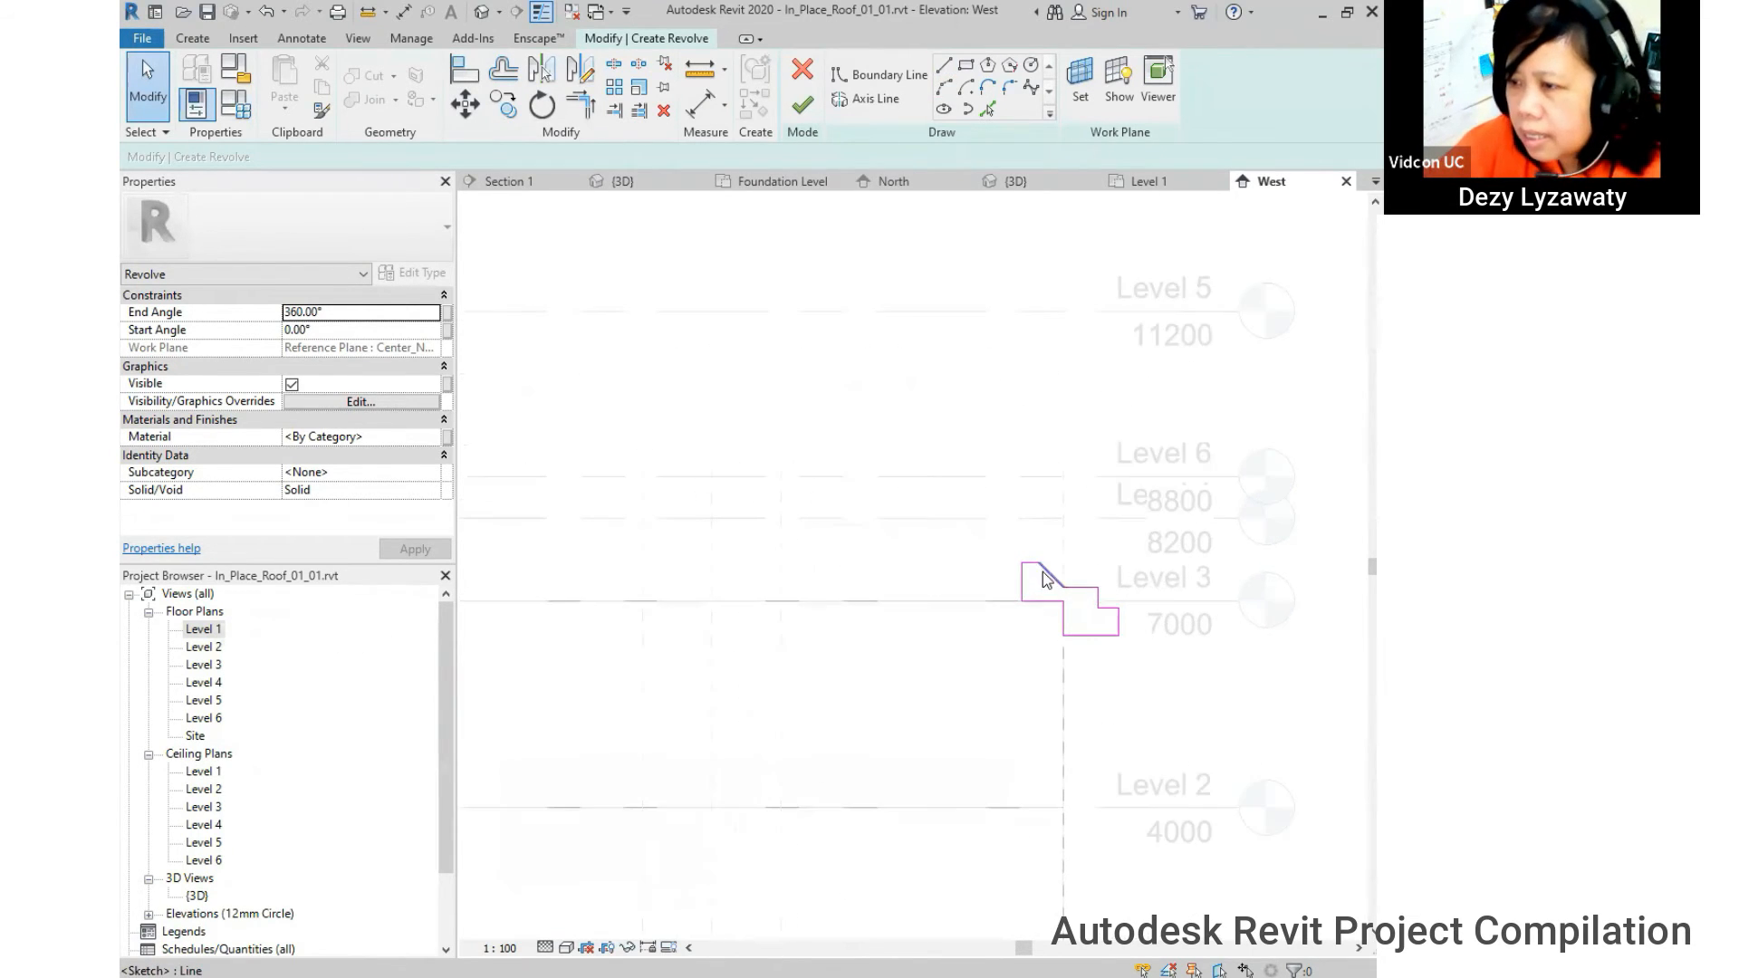
pyautogui.scroll(-2, 1051, 570)
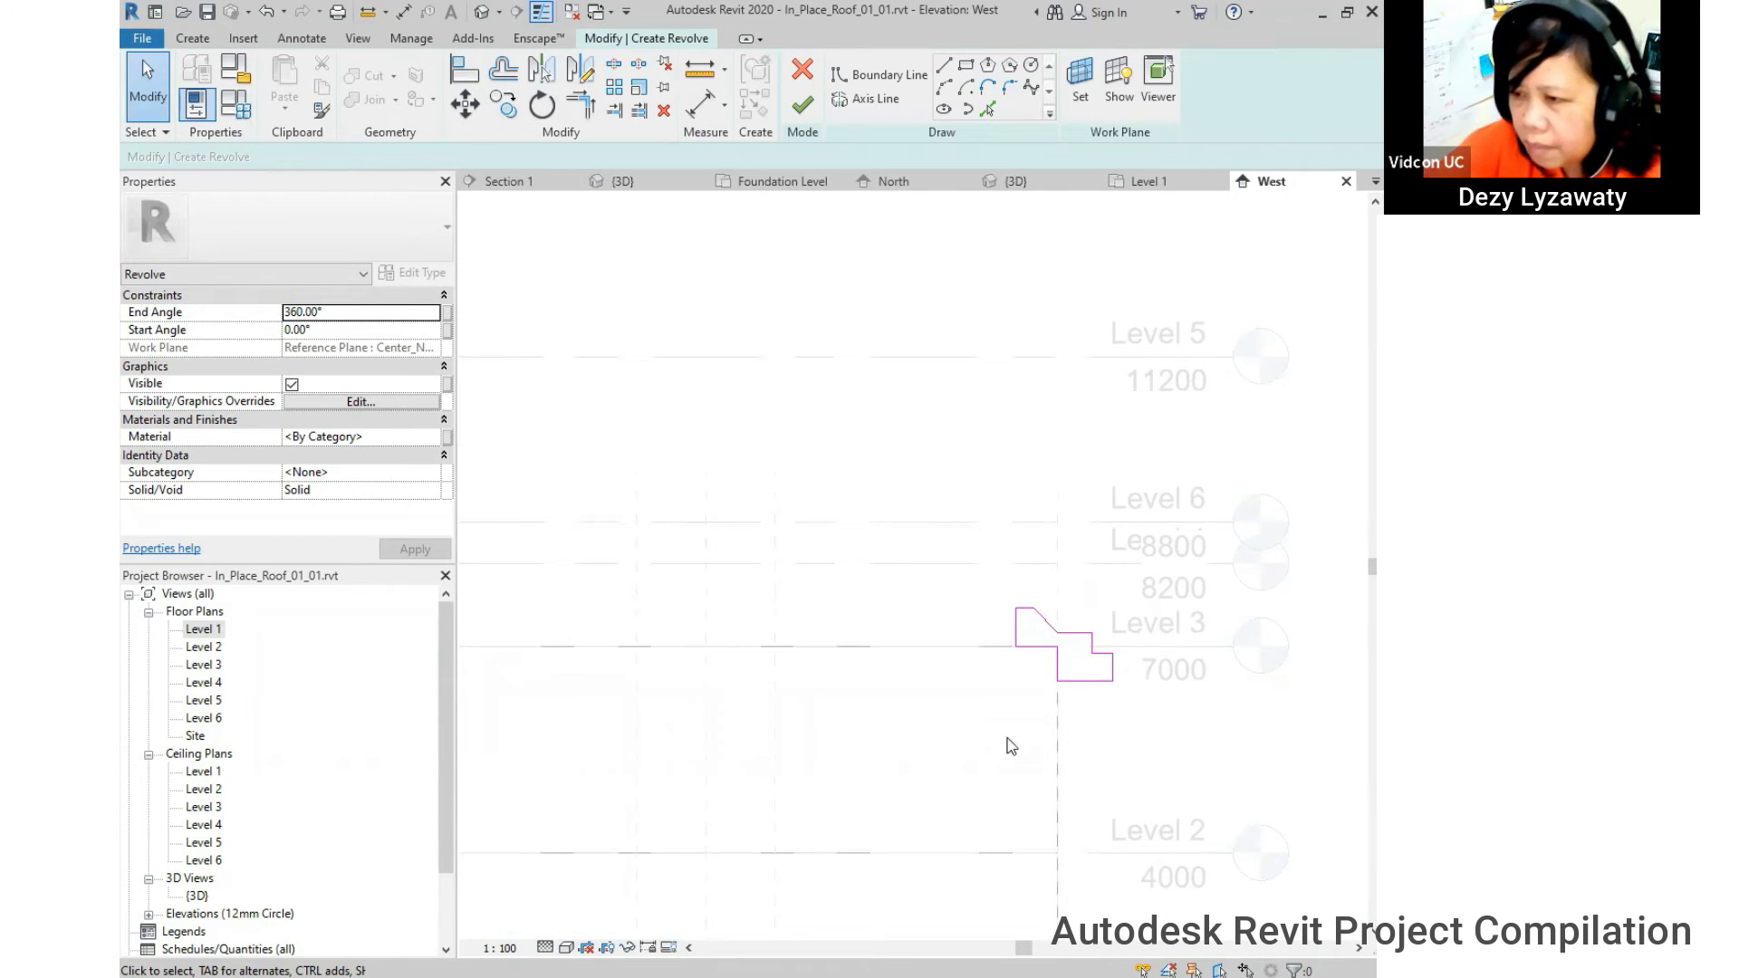
pyautogui.moveTo(1085, 681); pyautogui.dragTo(1151, 644, button='middle')
pyautogui.scroll(-1, 1151, 644)
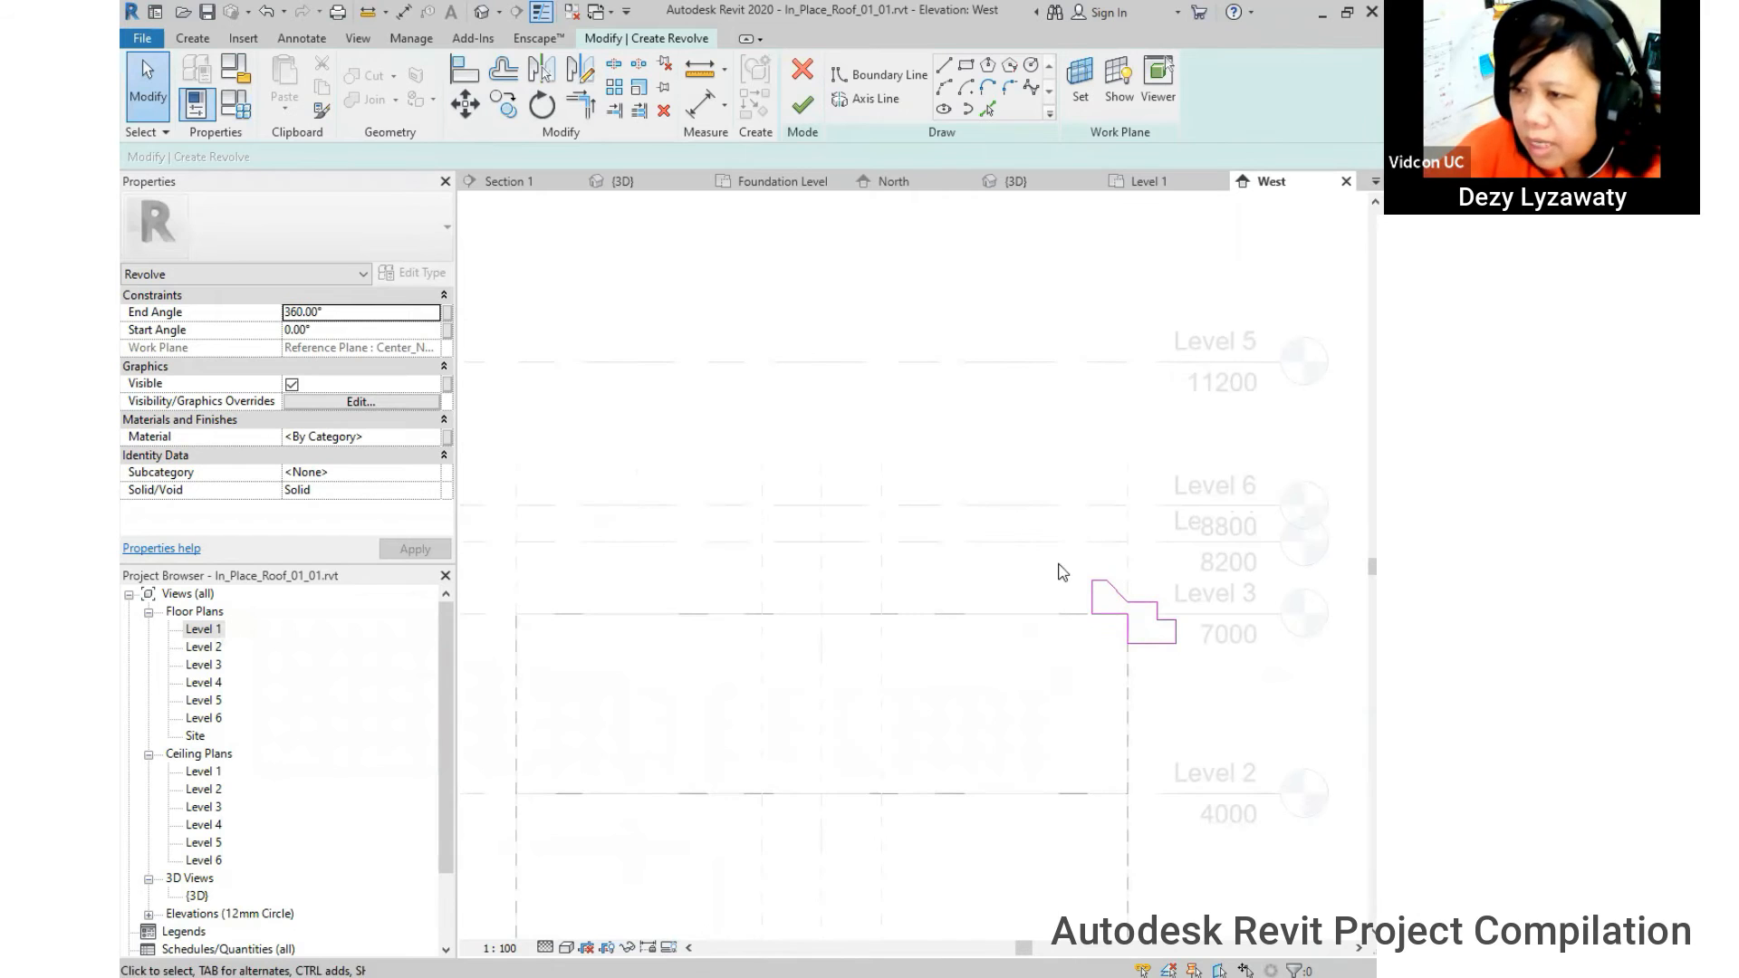
# - Draw a vertical axis line about 5900 mm long on the building's centre reference plane and finish the eave revolve
pyautogui.click(1155, 634)
pyautogui.scroll(2, 1155, 630)
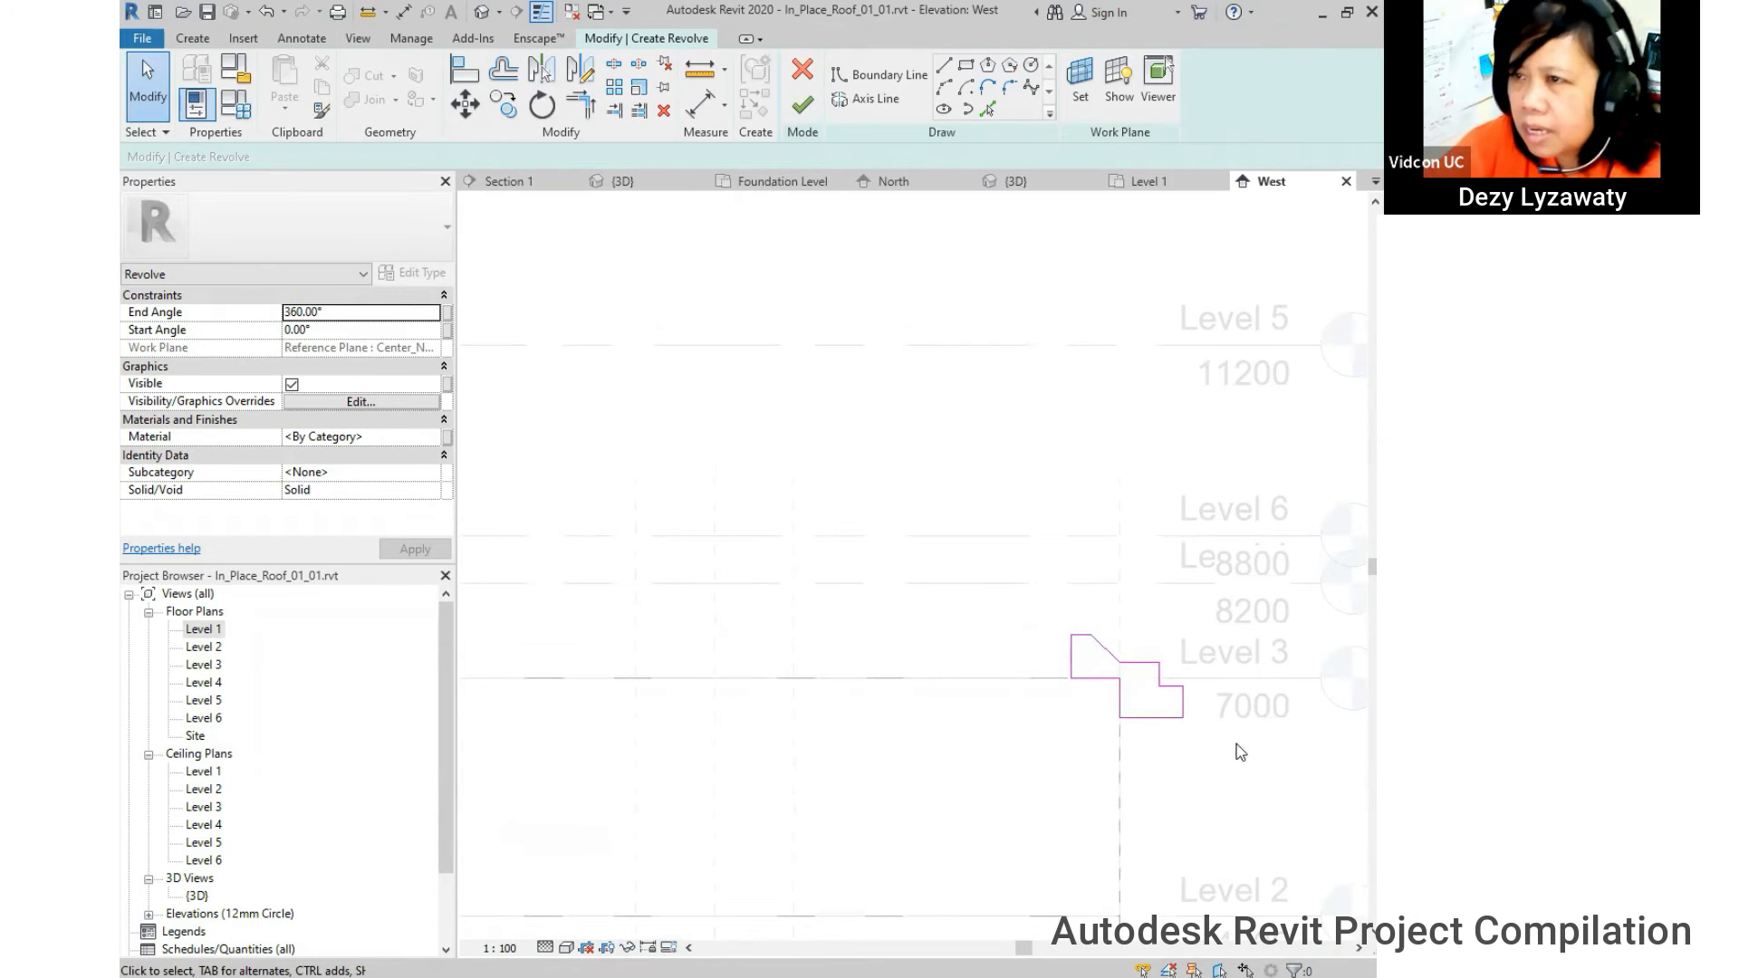
pyautogui.click(1170, 699)
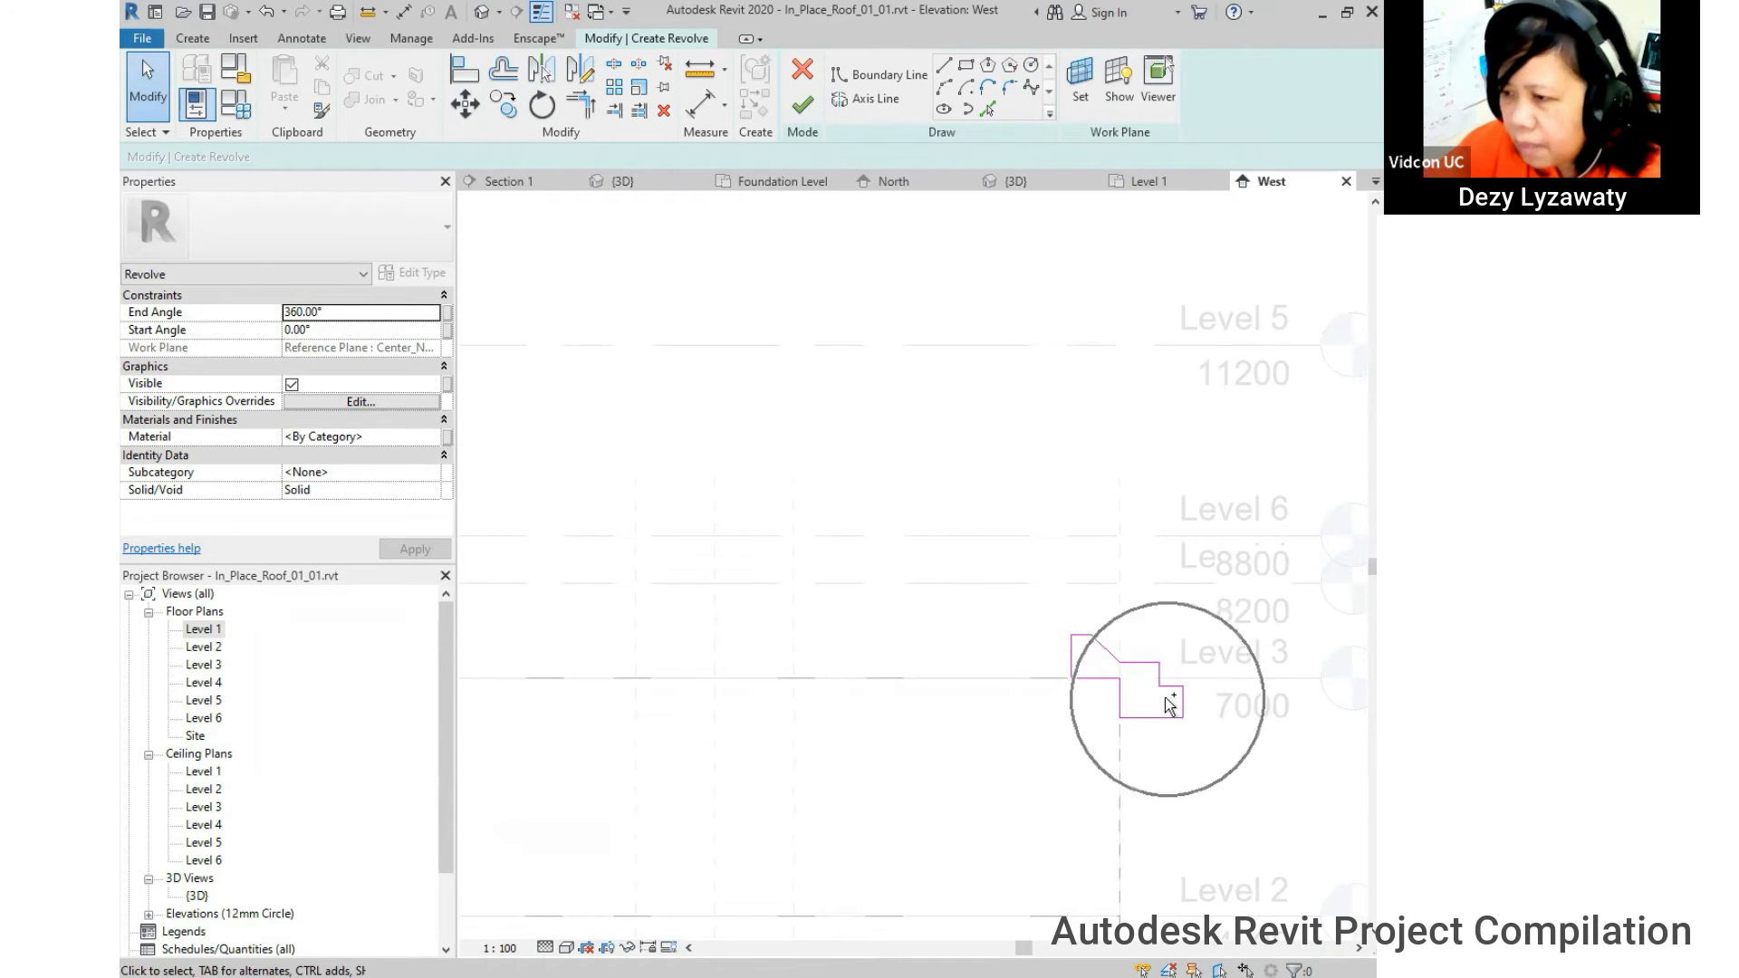
pyautogui.click(877, 100)
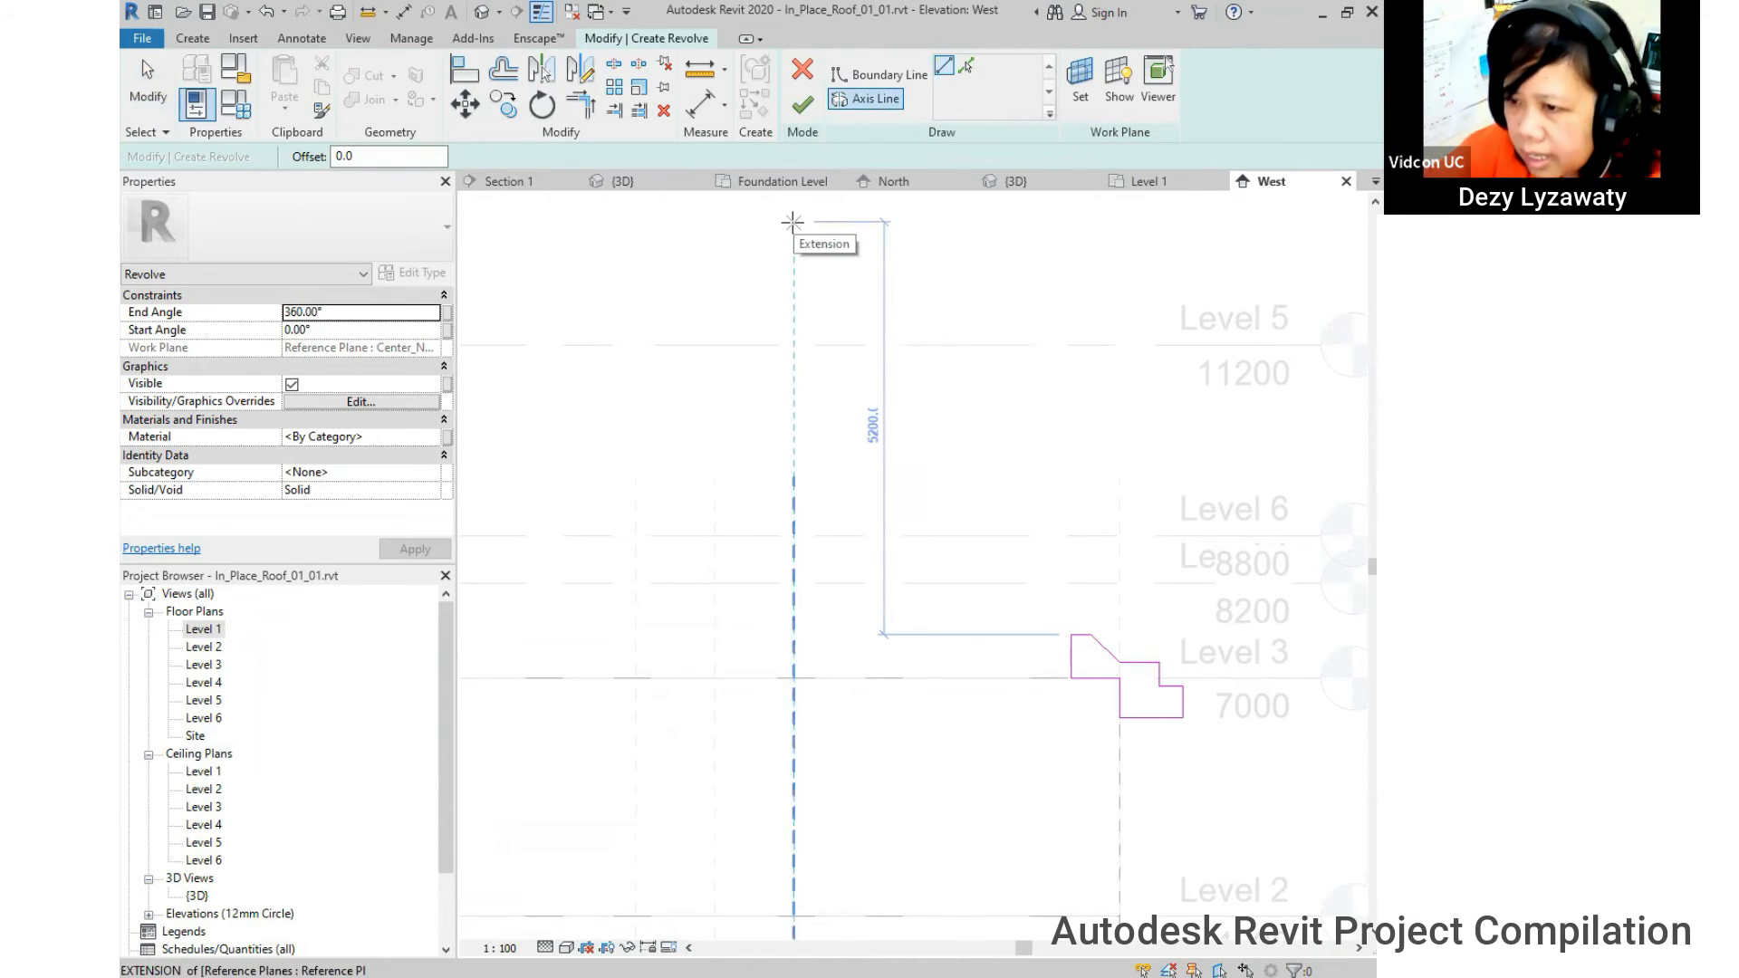
pyautogui.moveTo(967, 438); pyautogui.dragTo(1165, 408, button='middle')
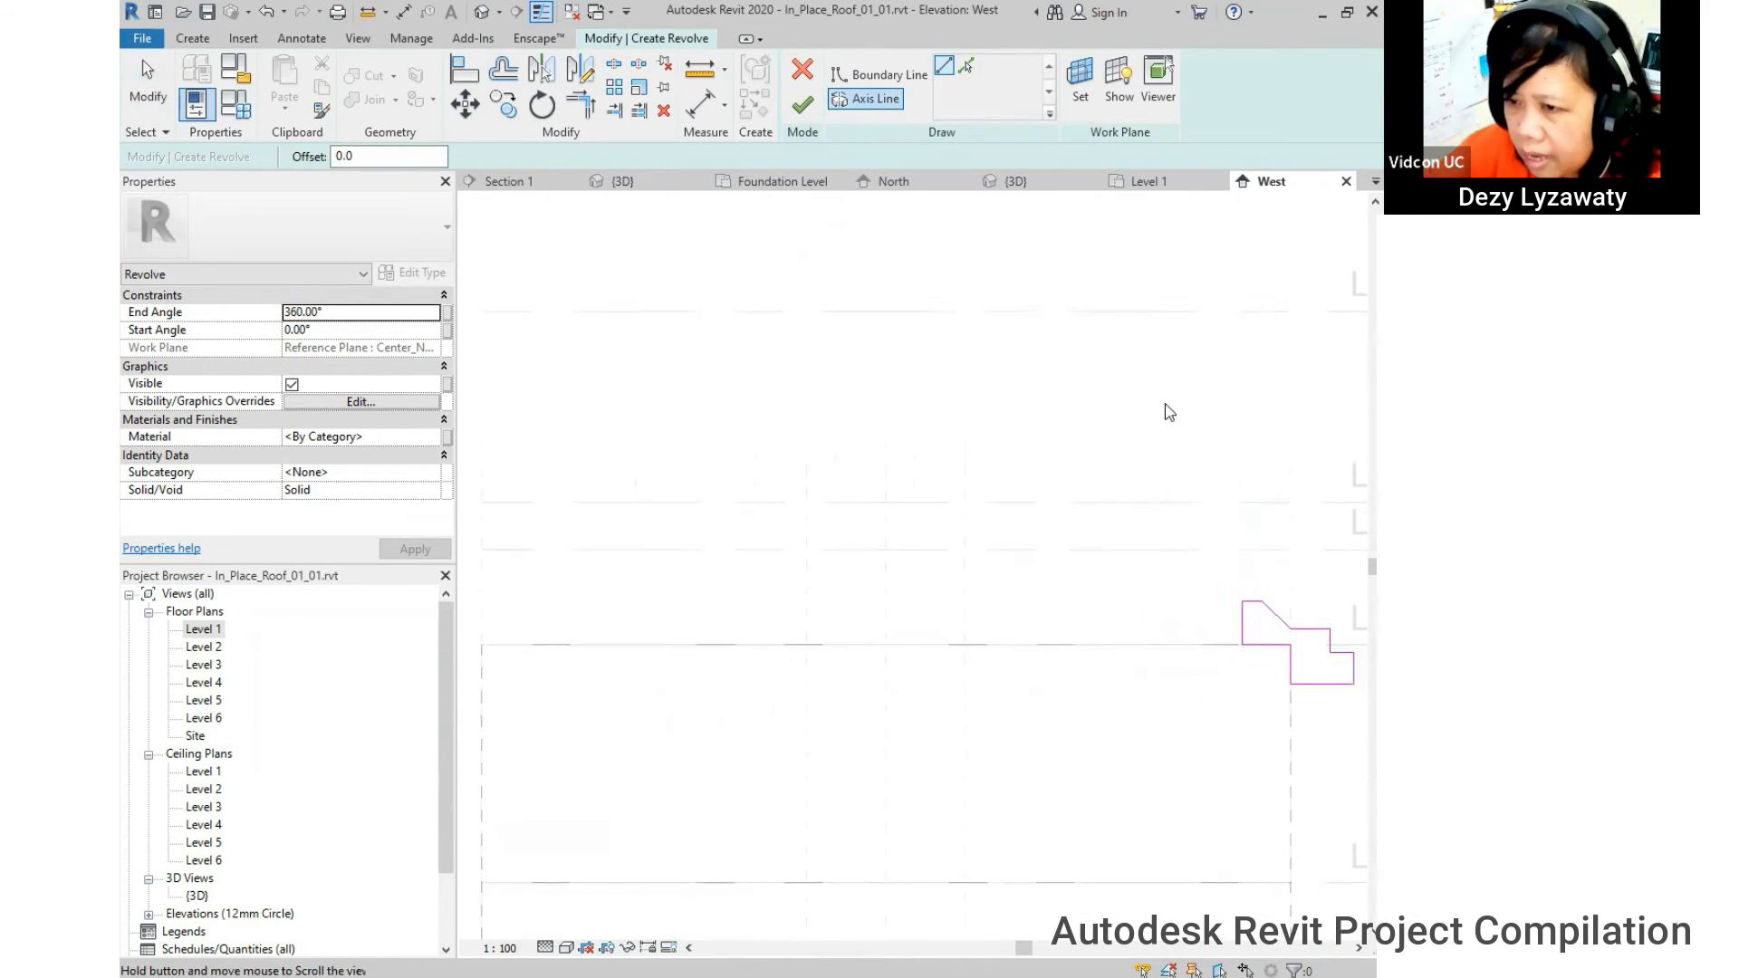
pyautogui.click(884, 283)
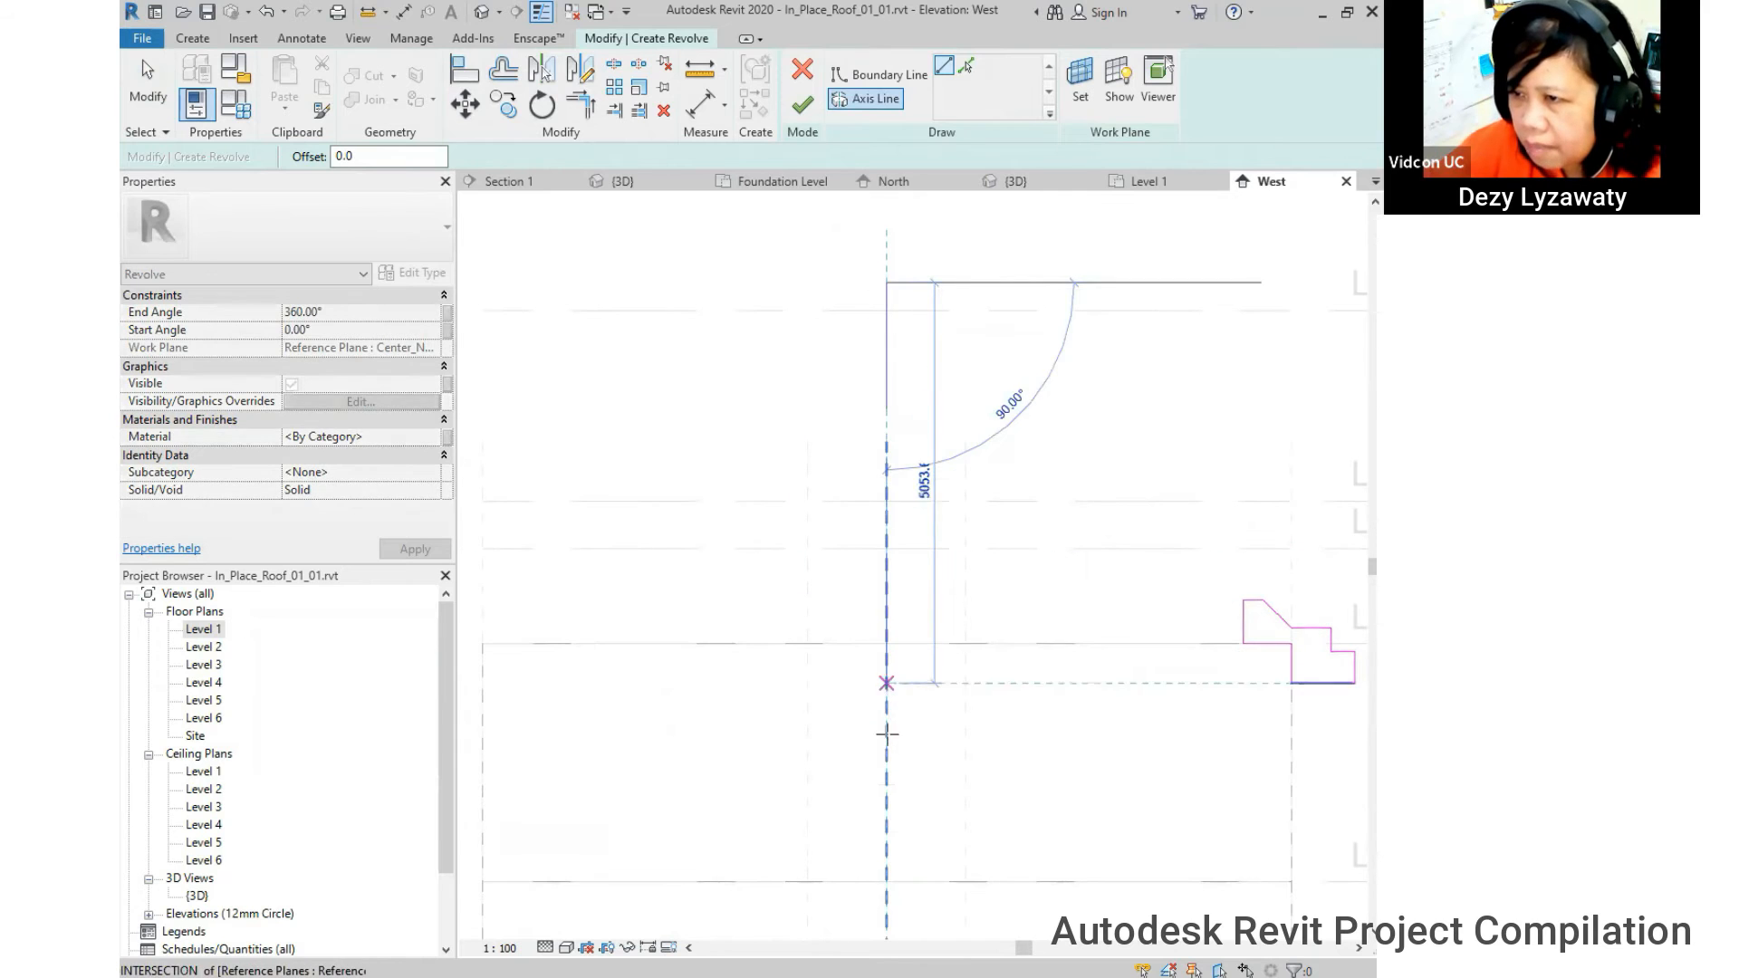
pyautogui.click(886, 752)
pyautogui.click(931, 431)
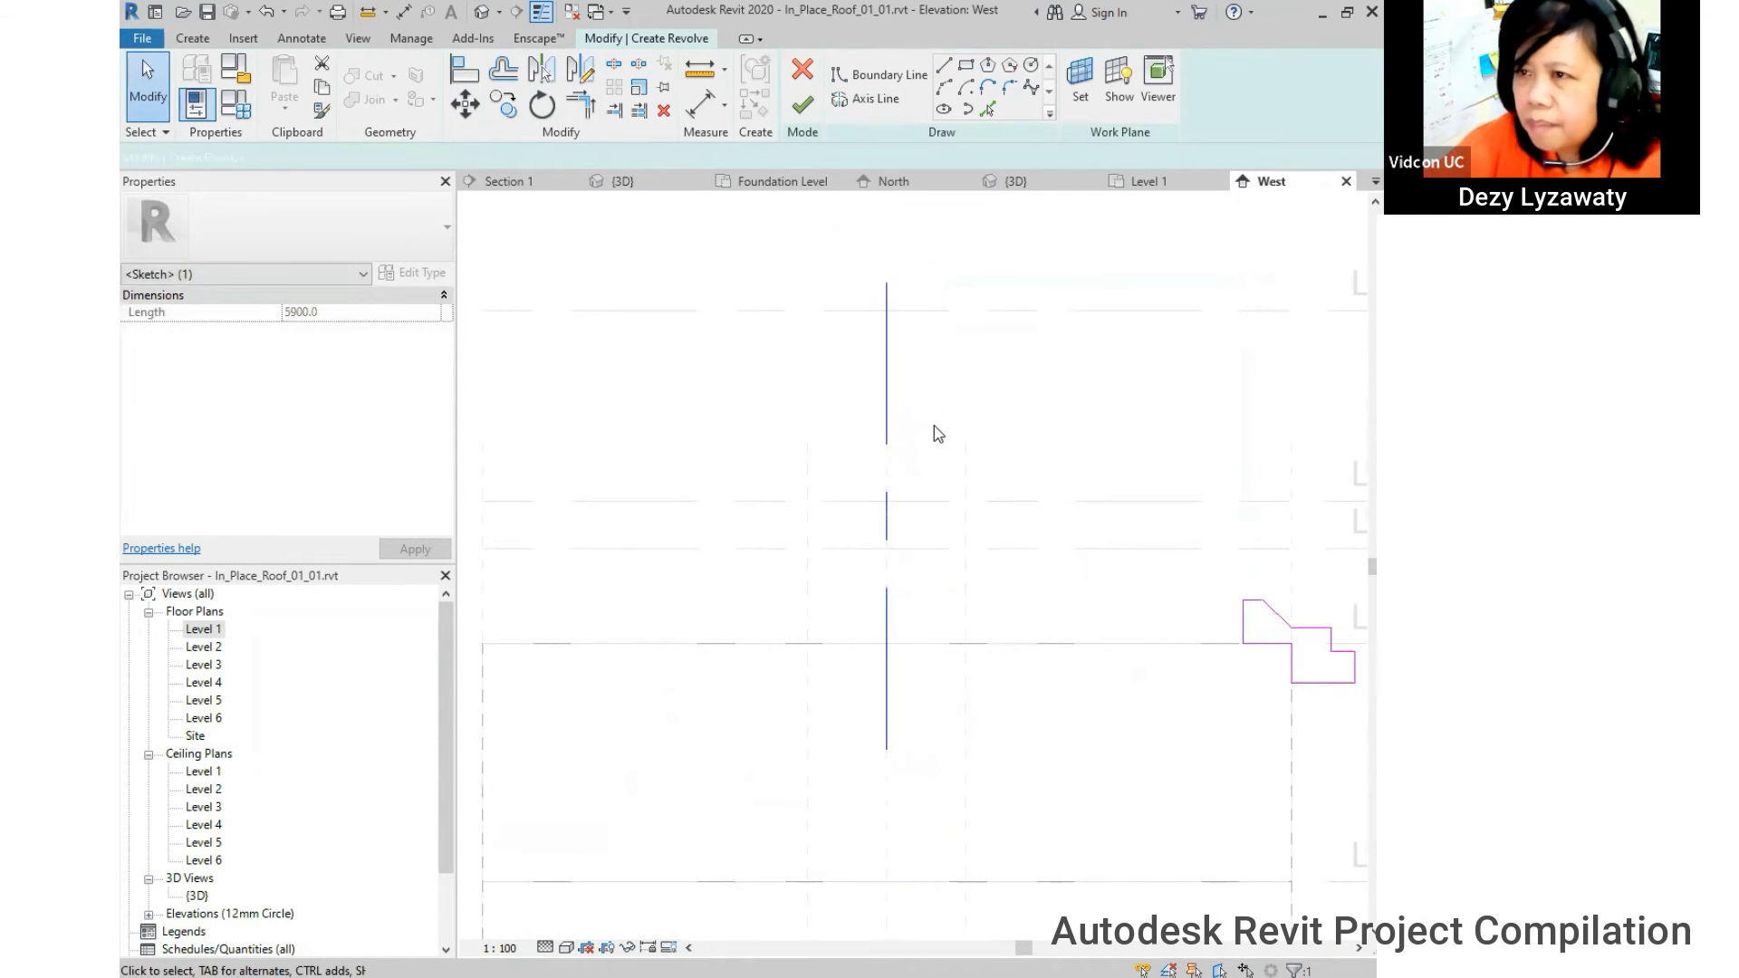
pyautogui.click(801, 107)
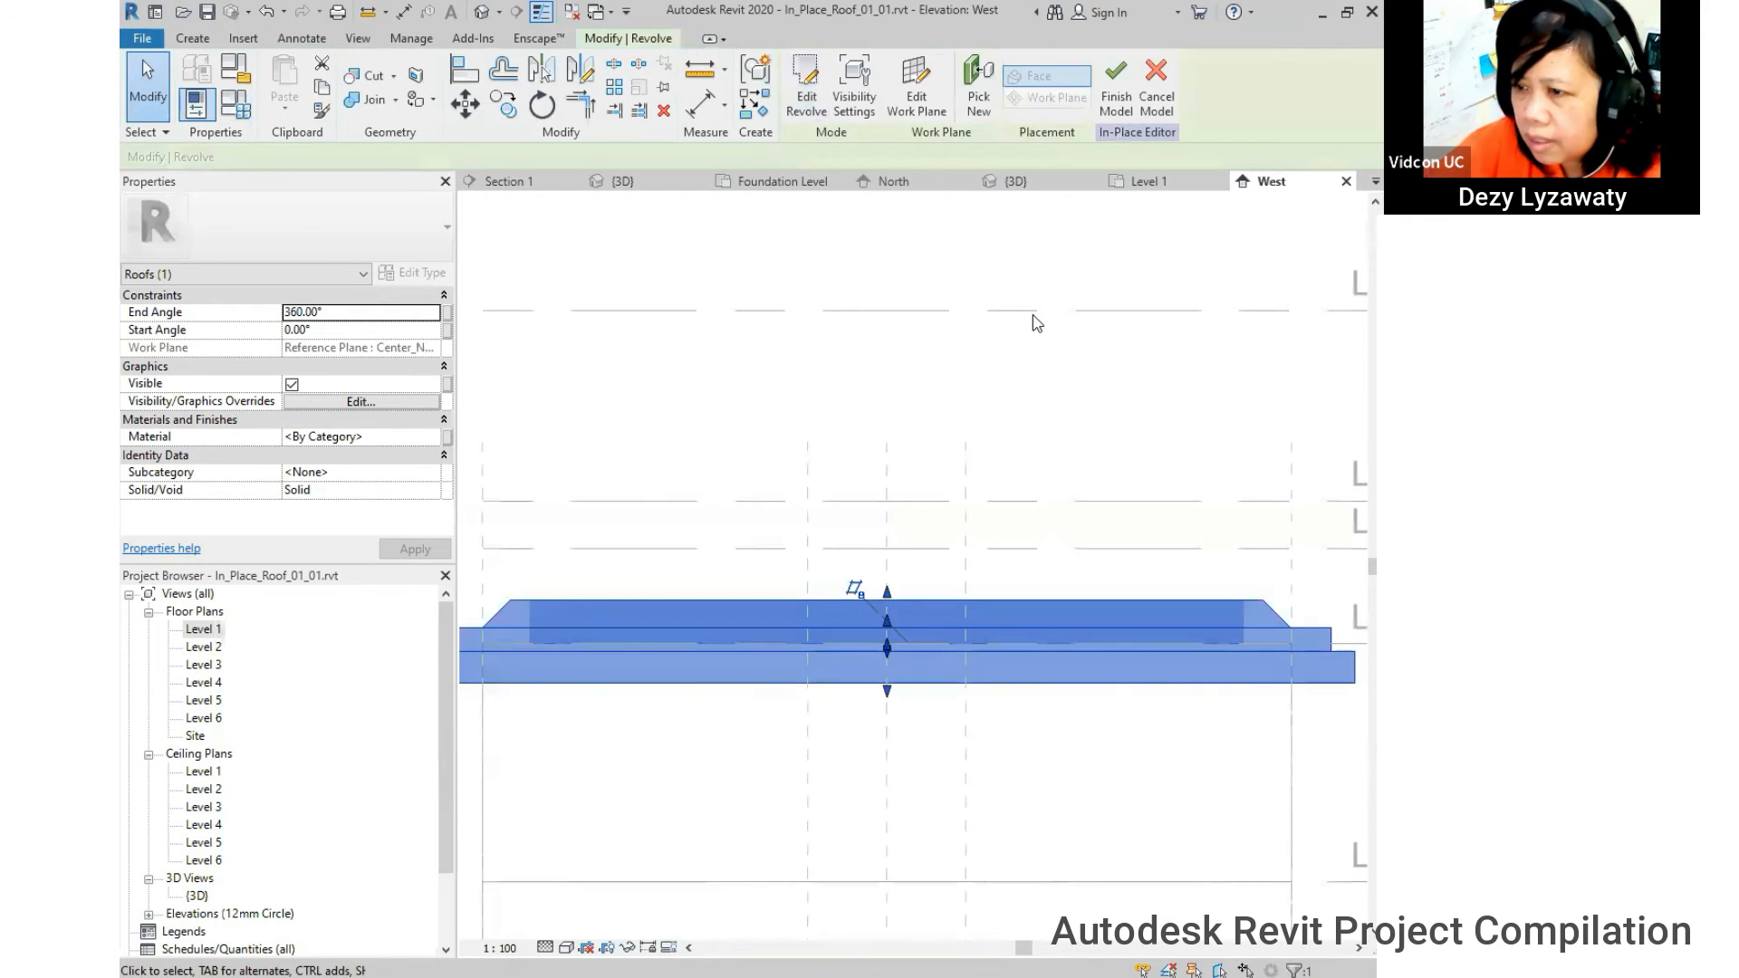
pyautogui.click(1031, 402)
# - Examine the revolved eave ring on top of the circular wall in the 3D view
pyautogui.moveTo(1041, 567); pyautogui.dragTo(988, 524, button='middle')
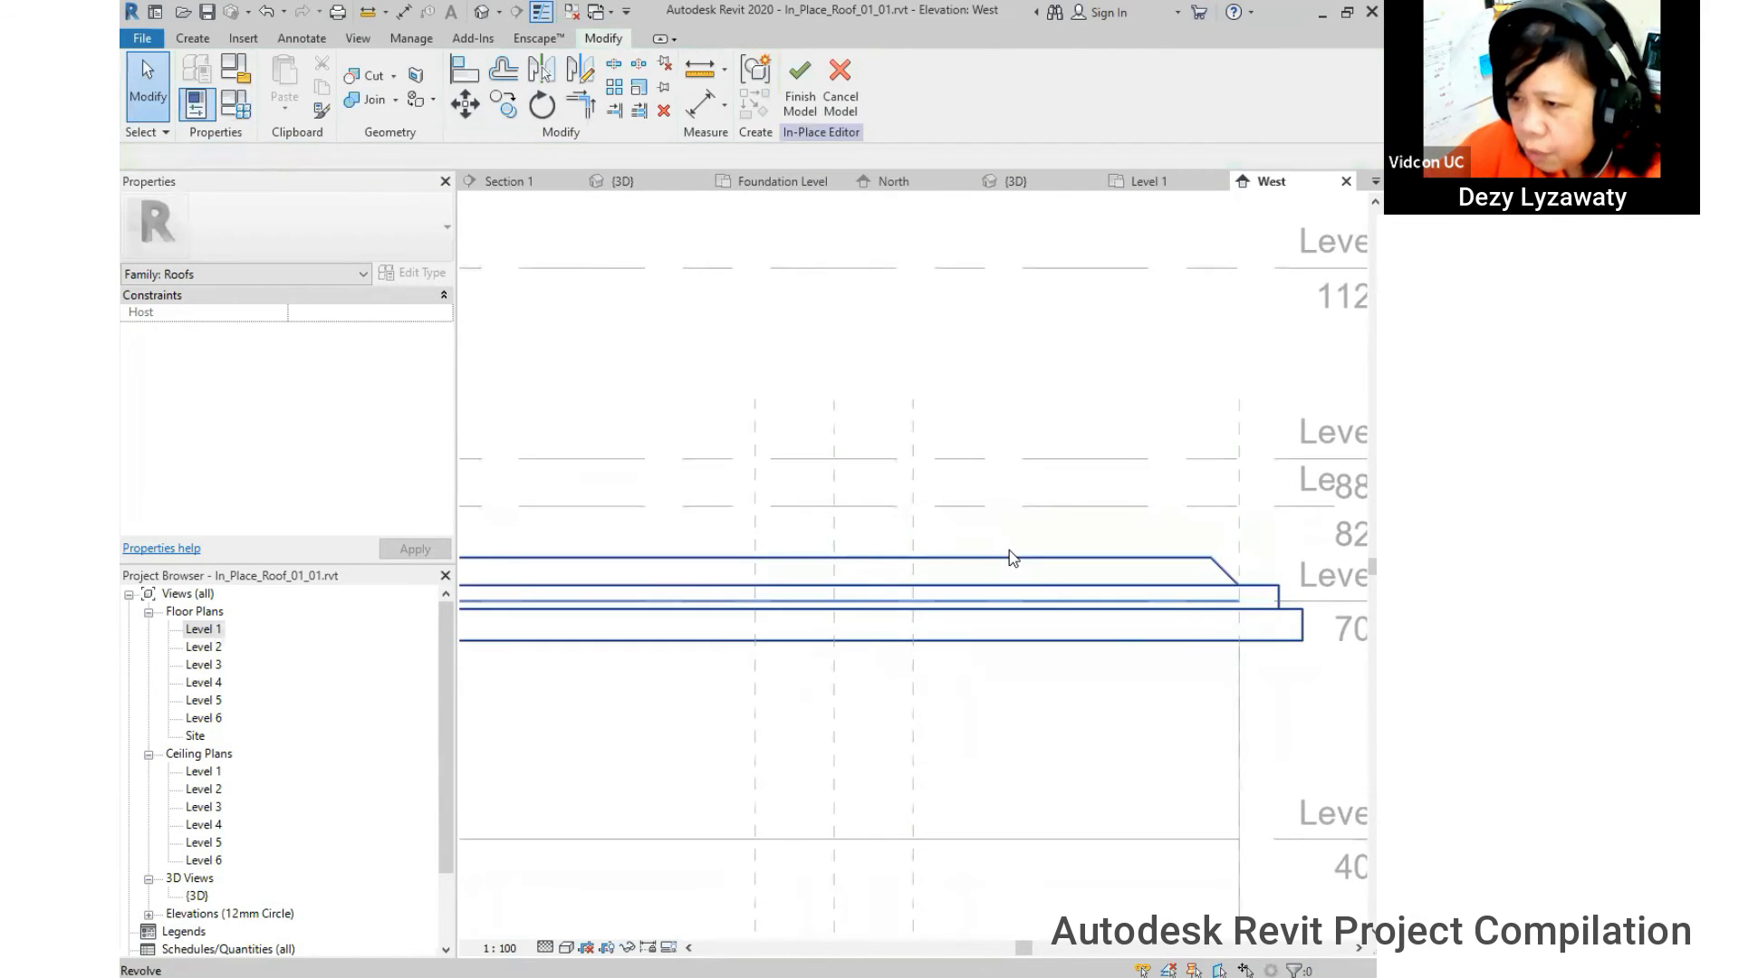
pyautogui.scroll(-1, 1010, 547)
pyautogui.click(477, 19)
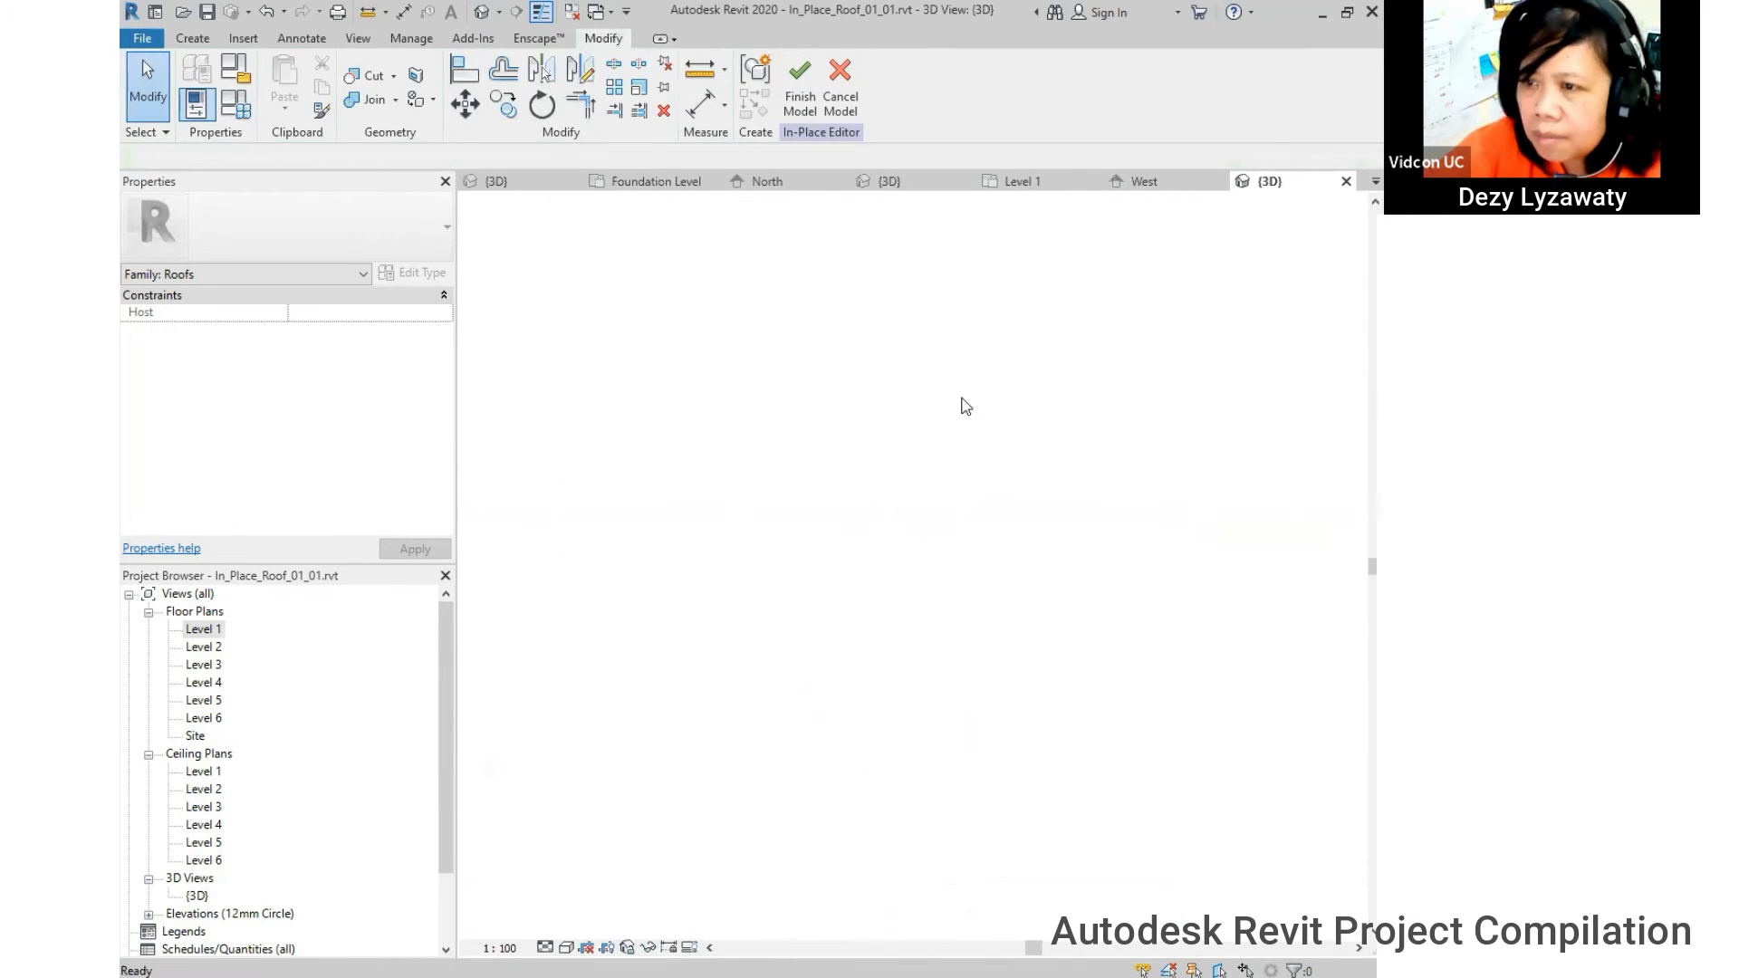
pyautogui.keyDown('shift'); pyautogui.moveTo(1079, 575); pyautogui.dragTo(978, 500, button='middle'); pyautogui.keyUp('shift')
pyautogui.click(980, 506)
pyautogui.moveTo(827, 540); pyautogui.dragTo(750, 602, button='middle')
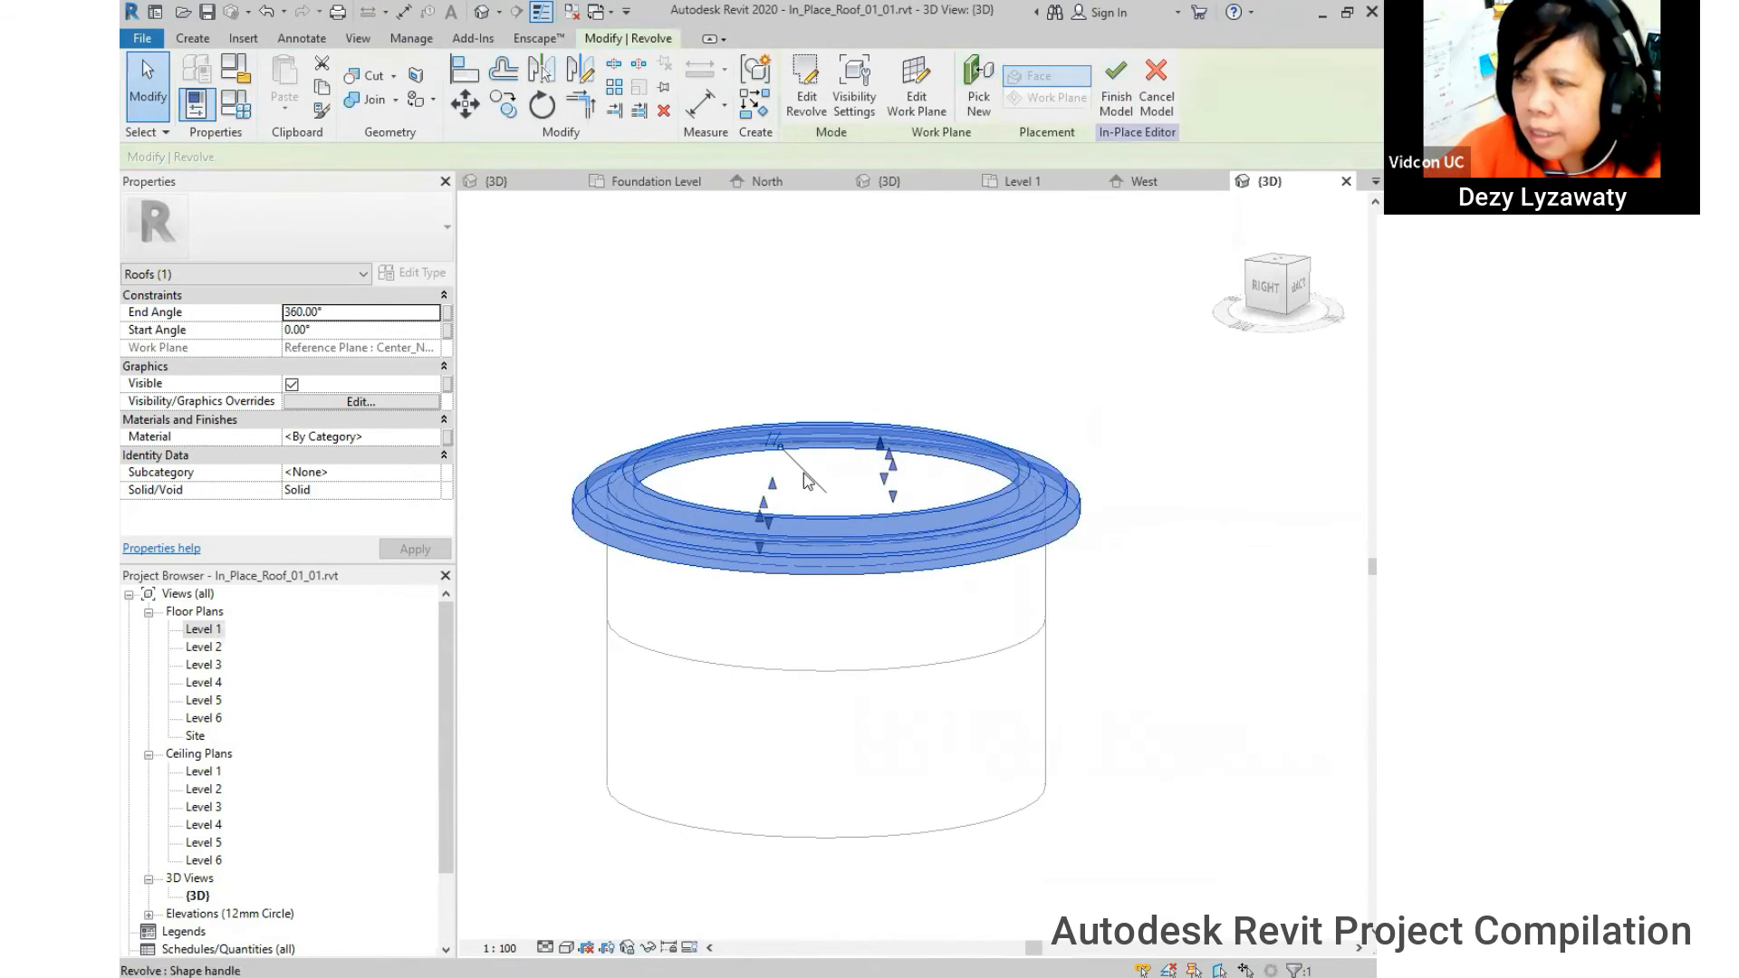
pyautogui.press('Escape')
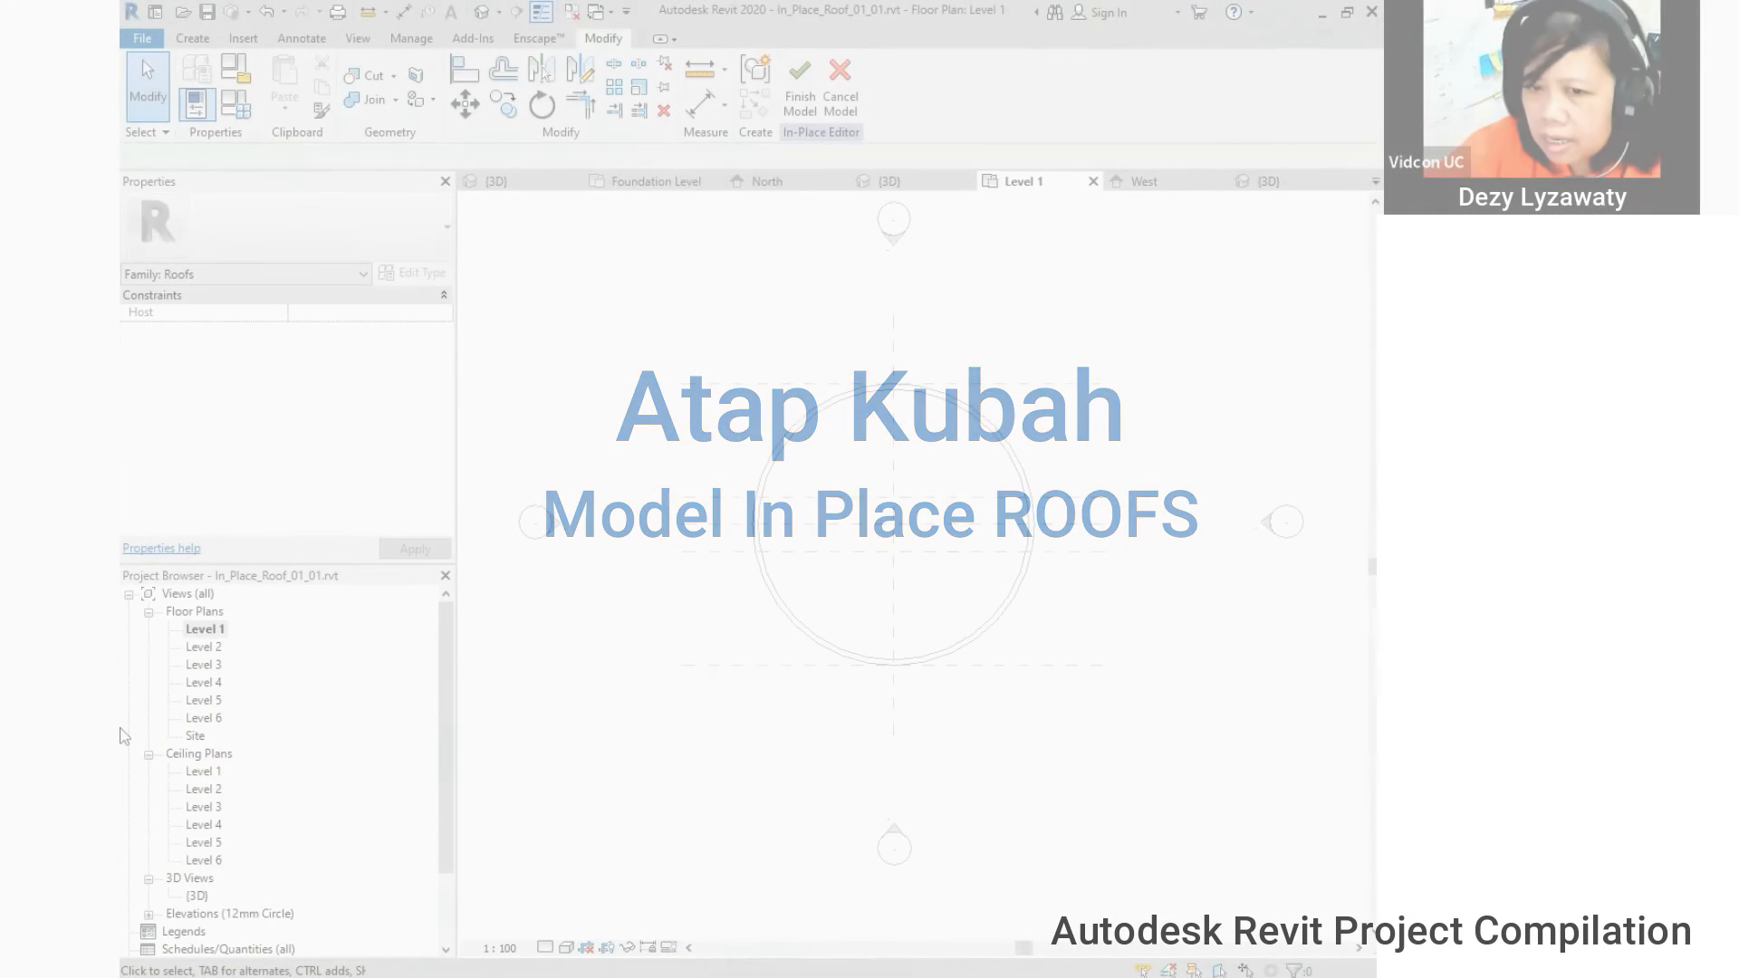
# - Return to the Level 1 floor plan and finish the in-place roof model
pyautogui.click(204, 632)
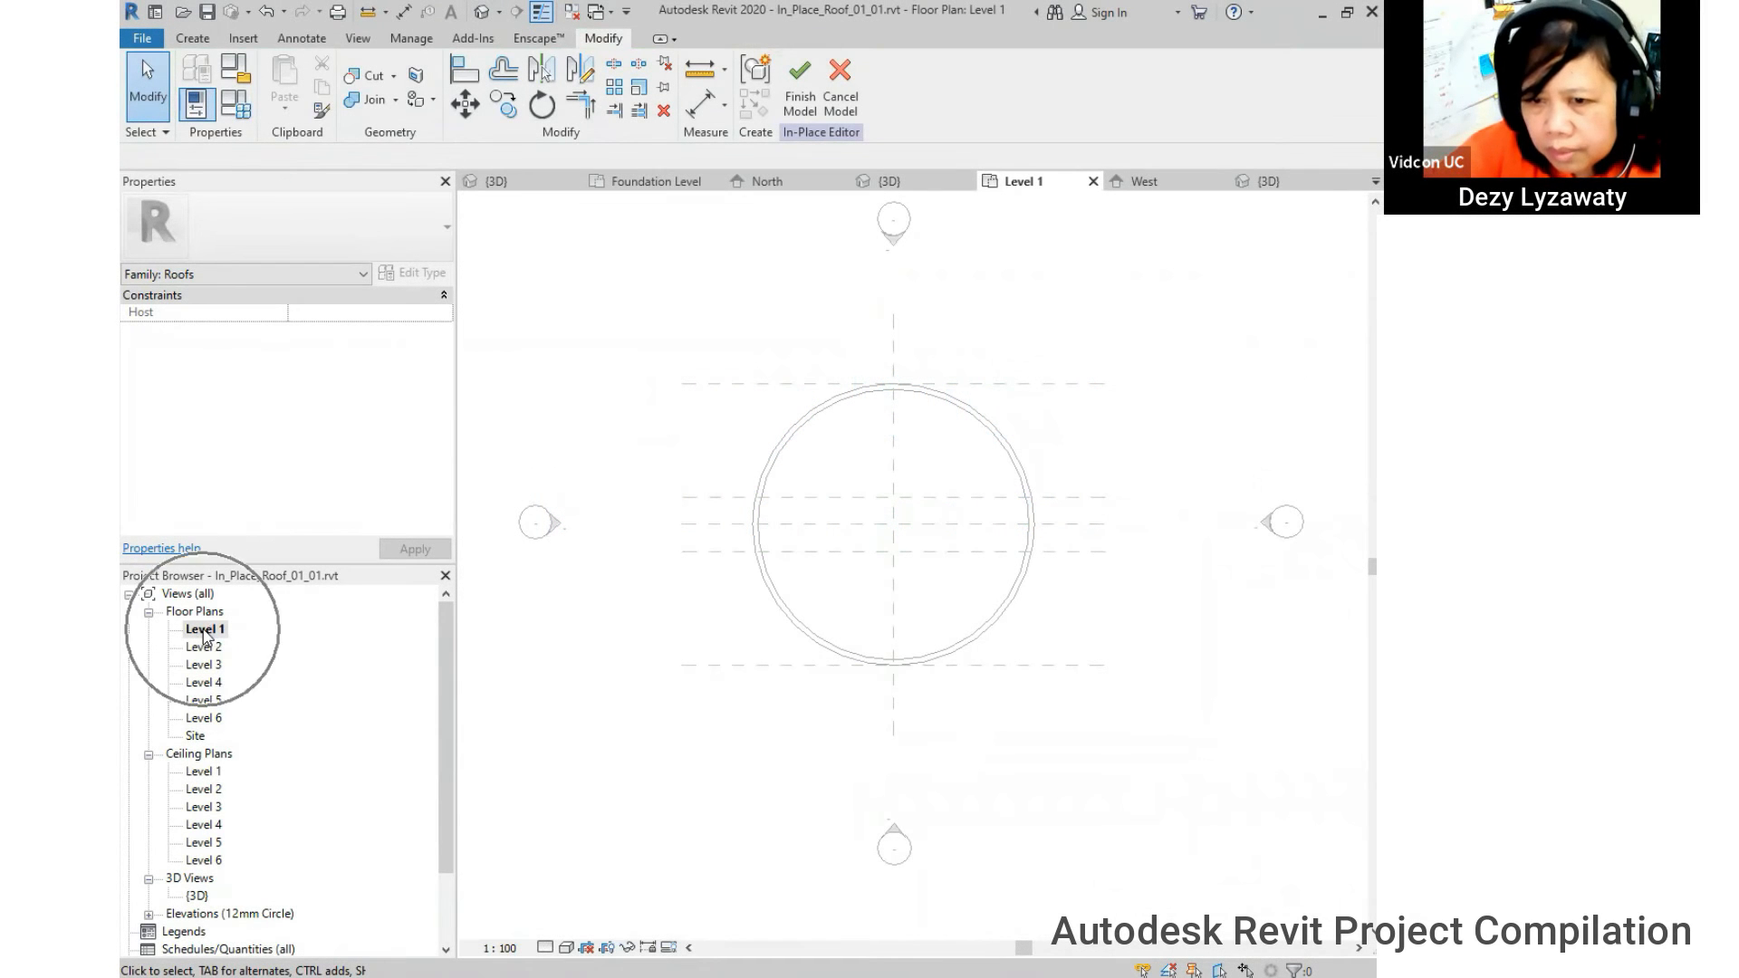
pyautogui.click(800, 86)
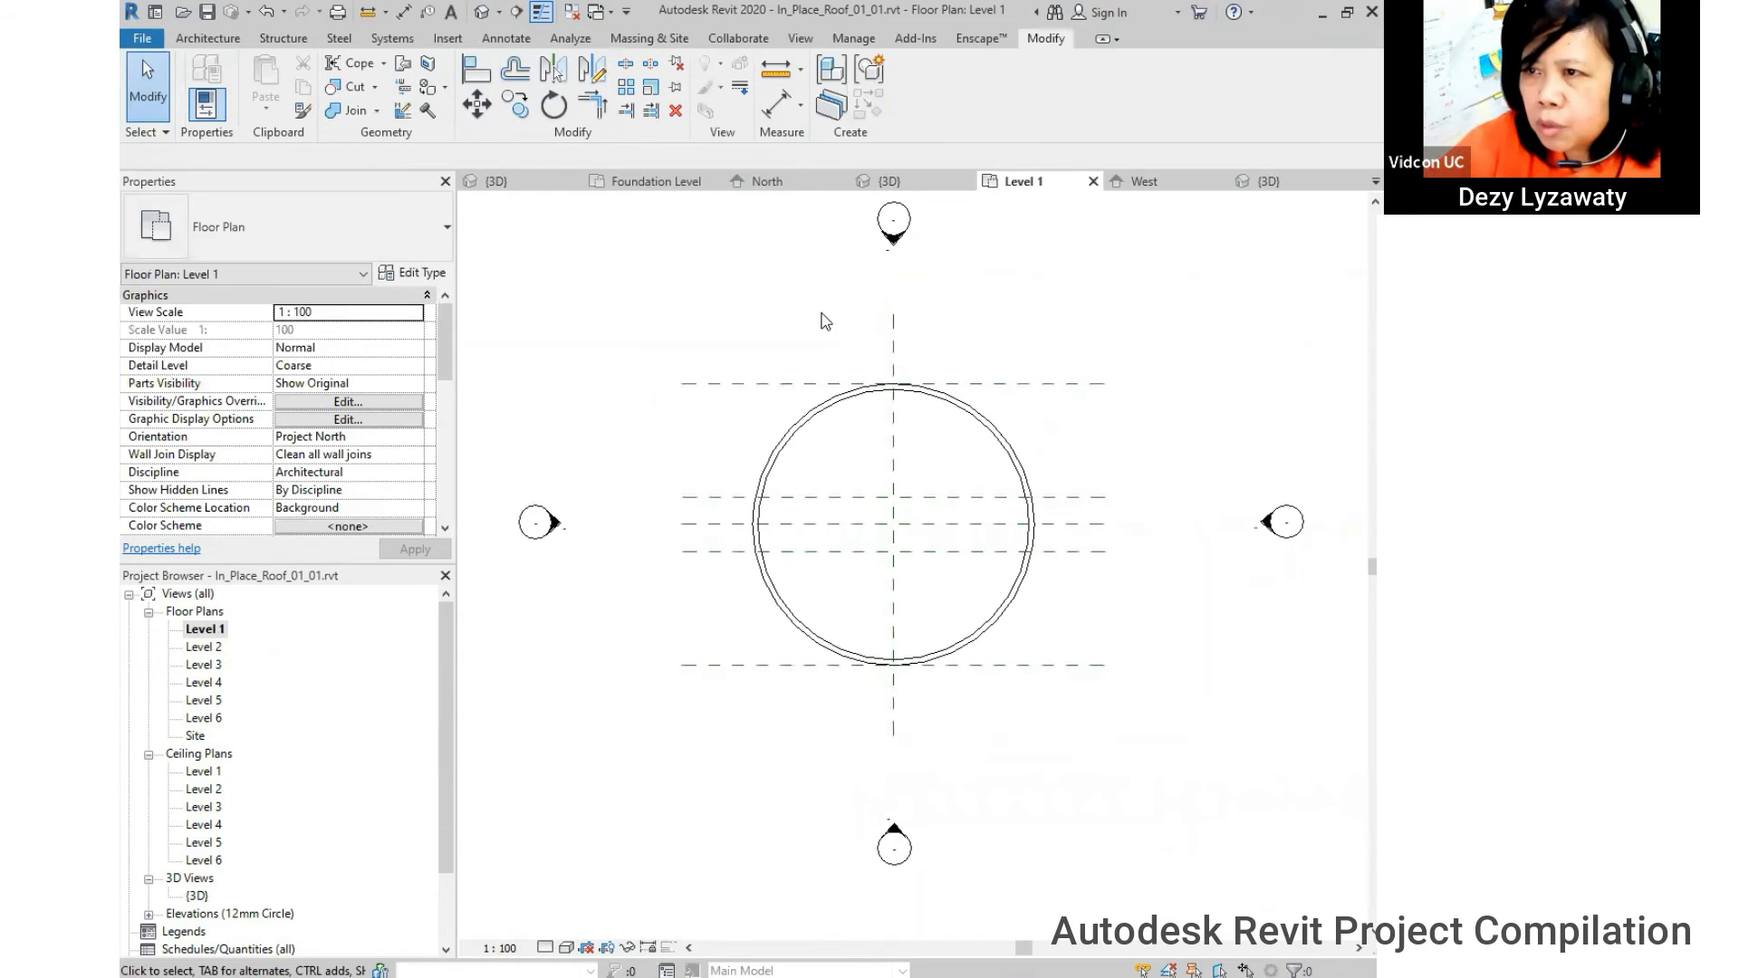
pyautogui.click(214, 632)
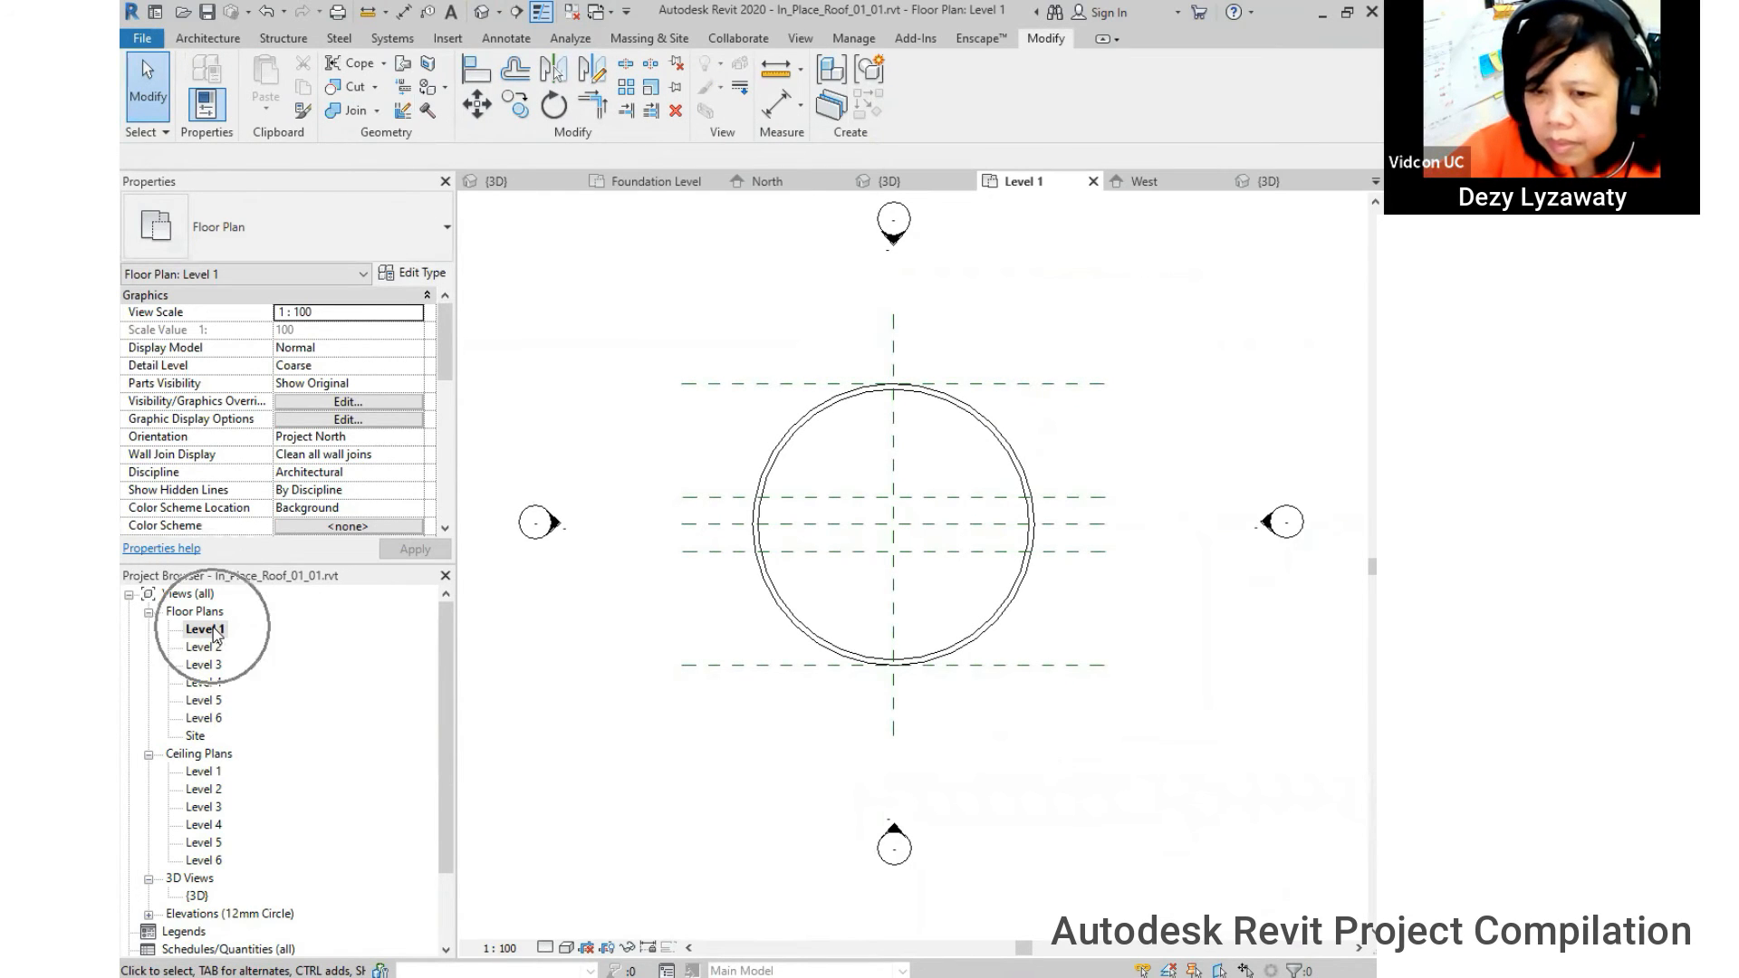
# - Start a new in-place model in the Roofs category with the name Roofs 2
pyautogui.click(210, 39)
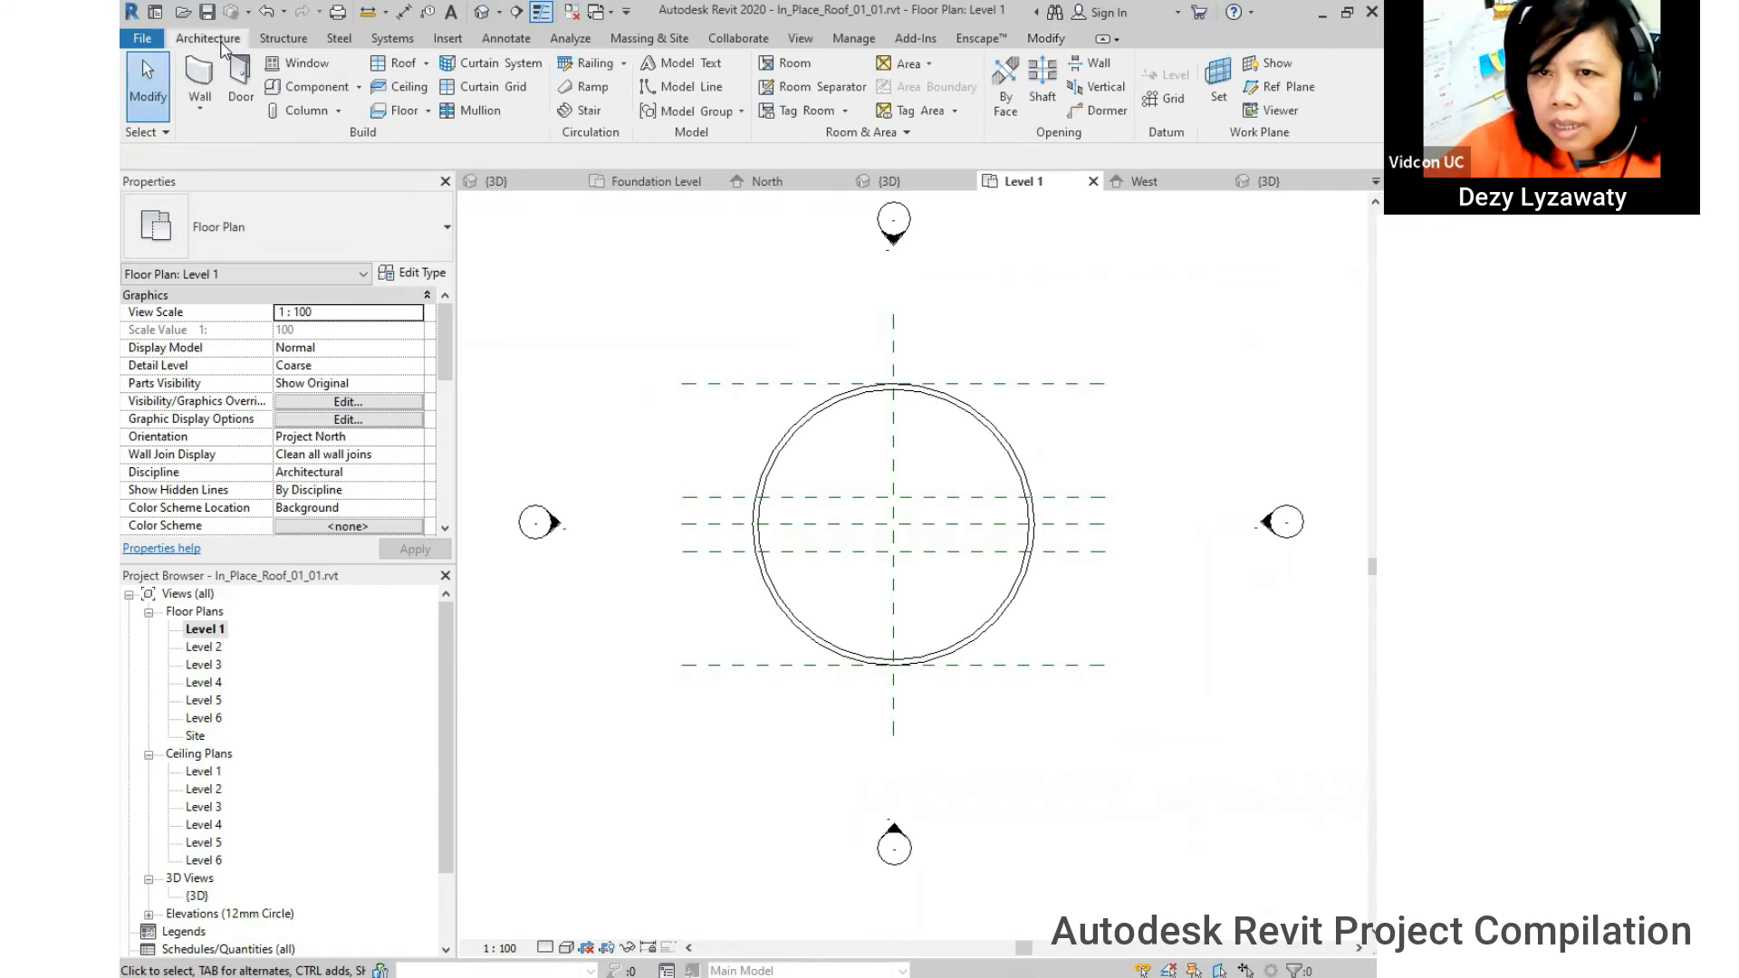
pyautogui.click(359, 88)
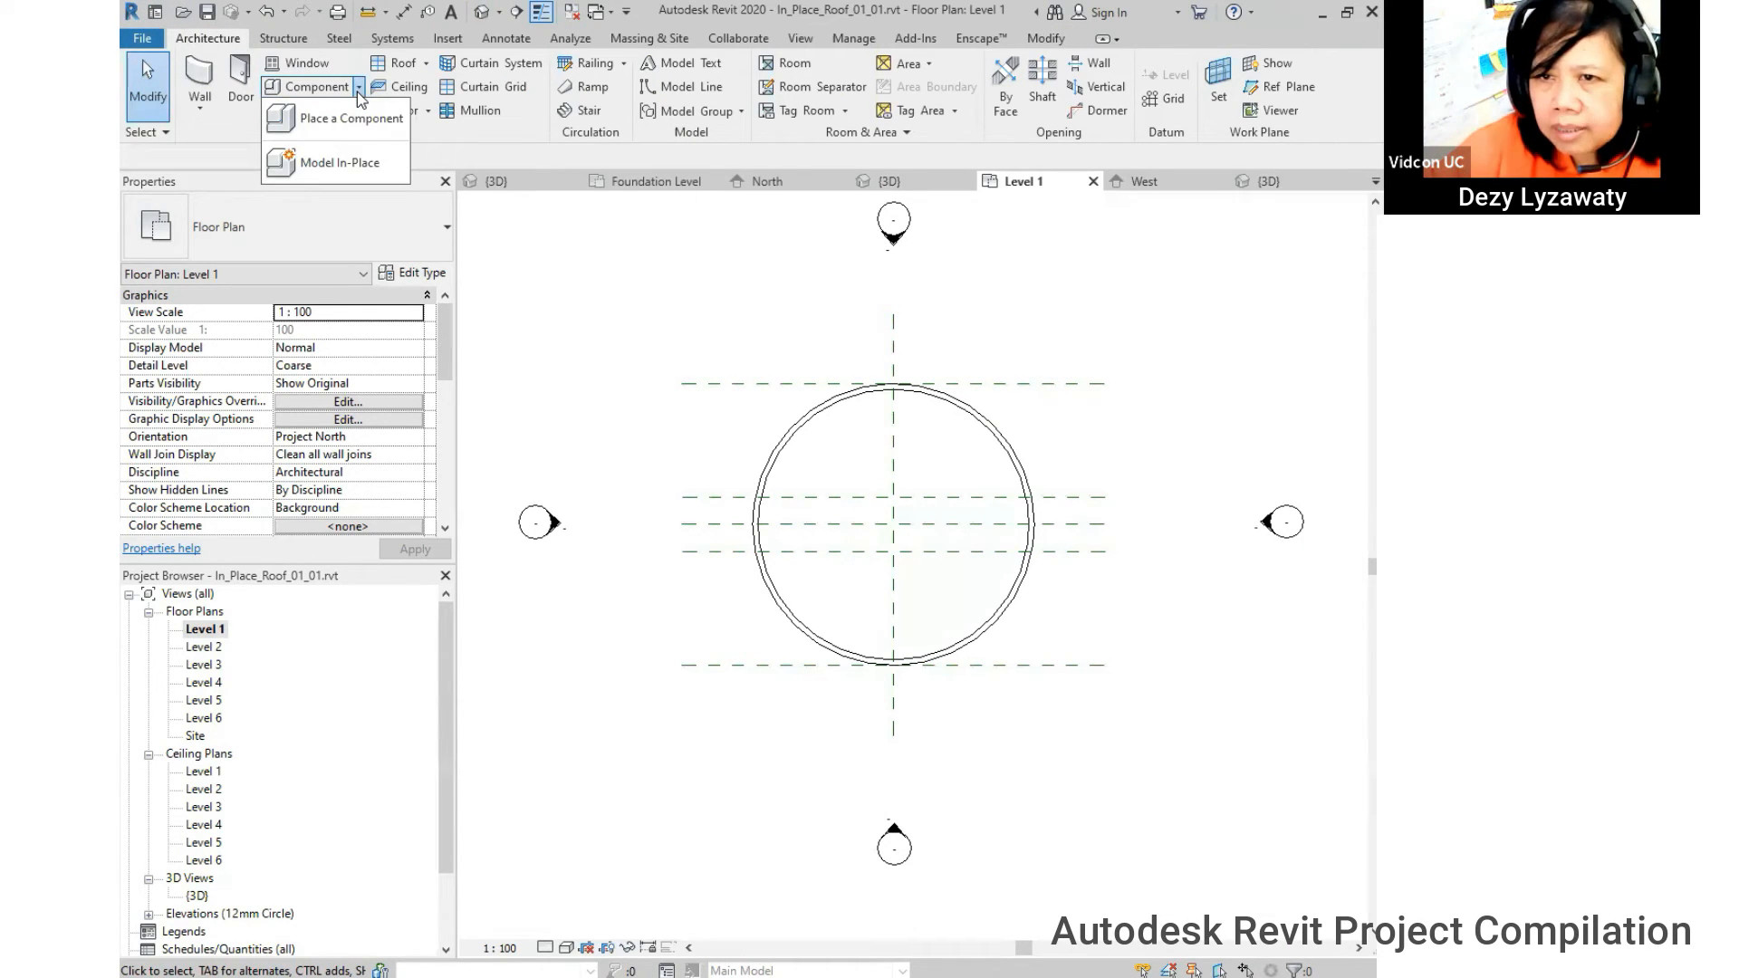
pyautogui.click(366, 172)
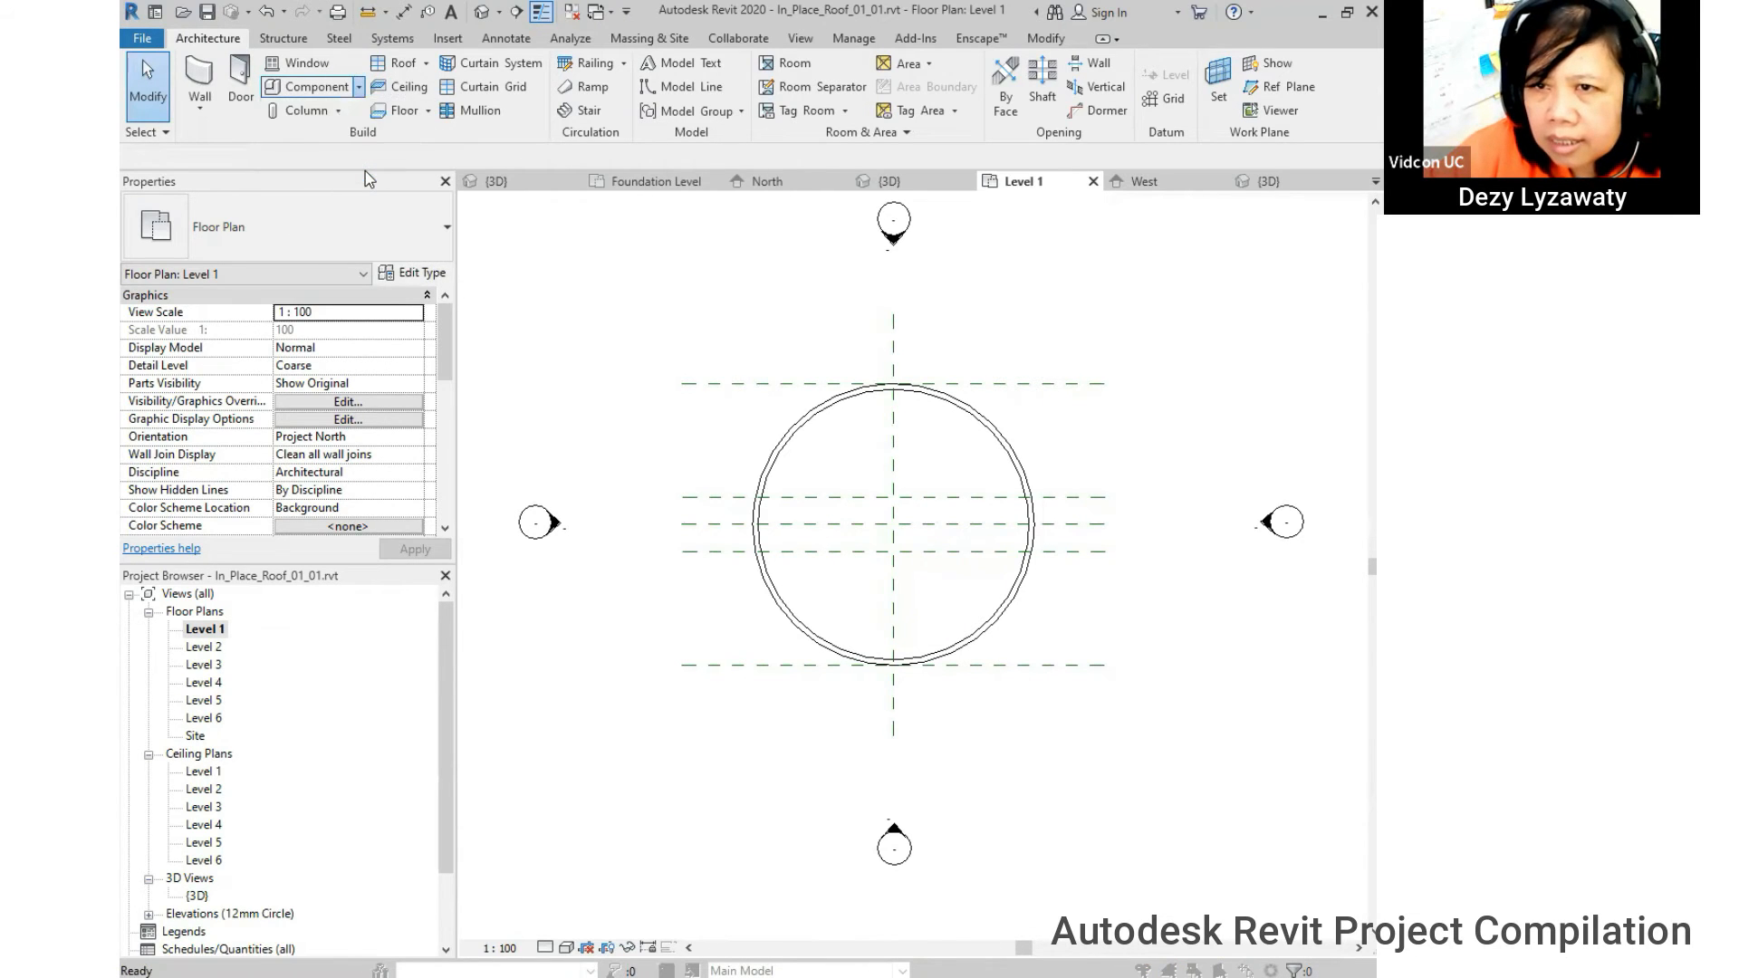
pyautogui.moveTo(894, 379); pyautogui.dragTo(900, 513)
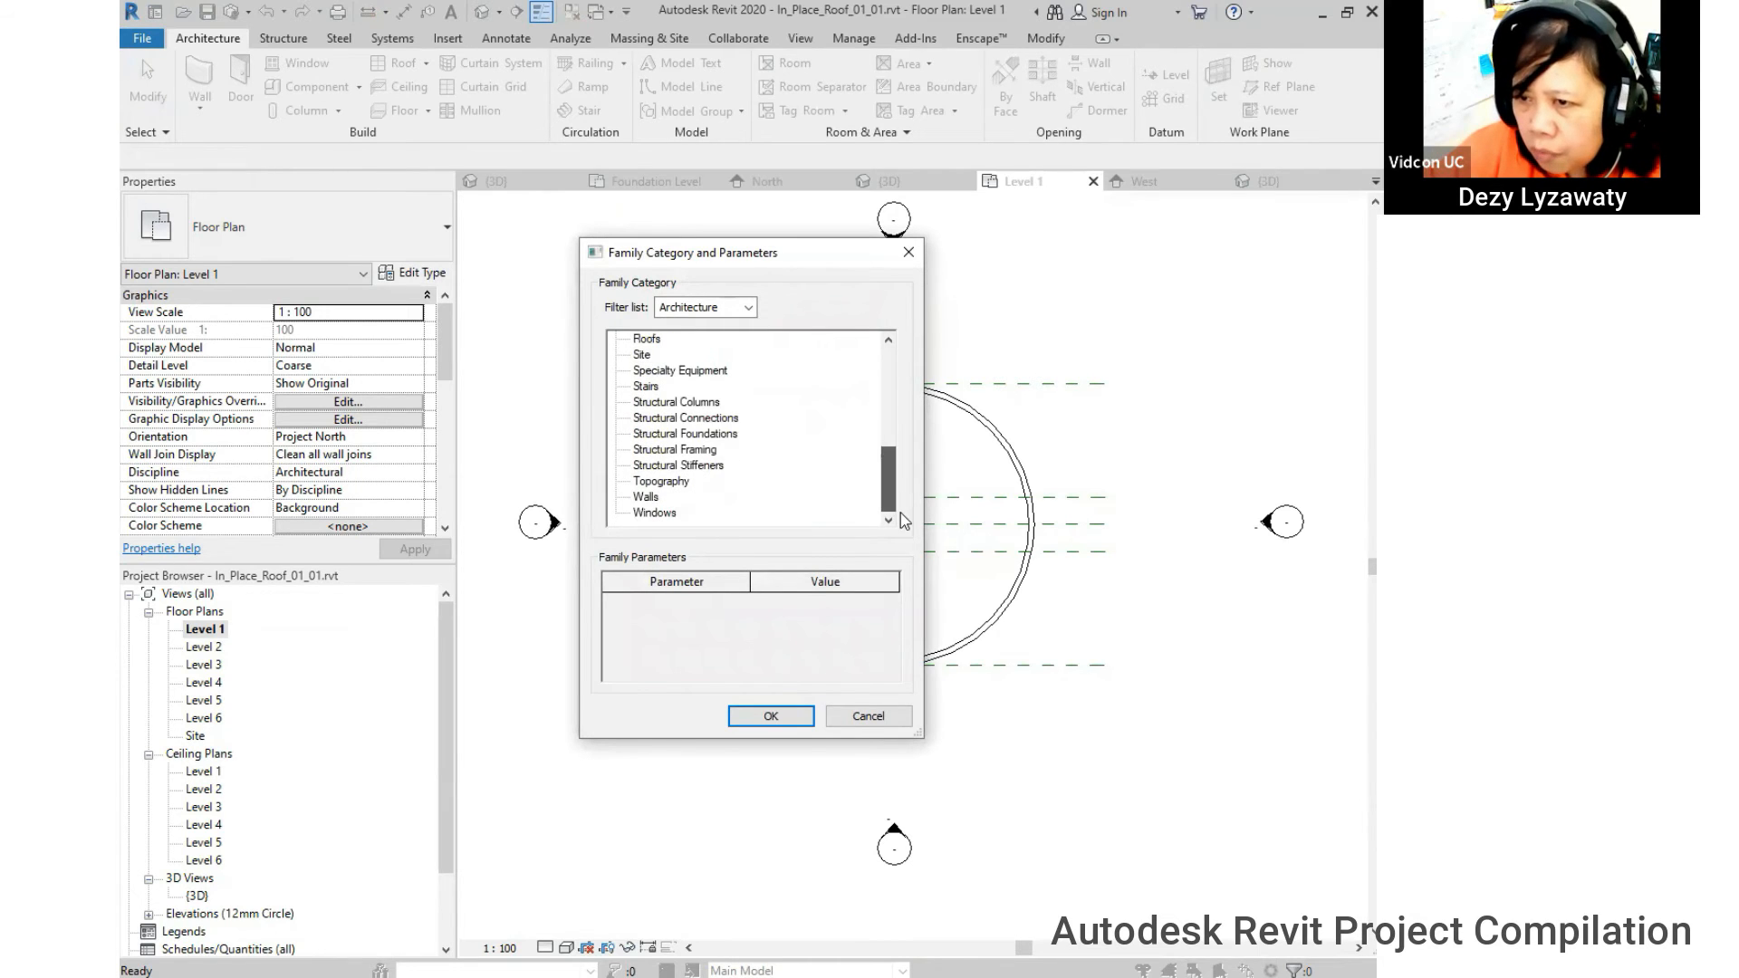
pyautogui.click(654, 340)
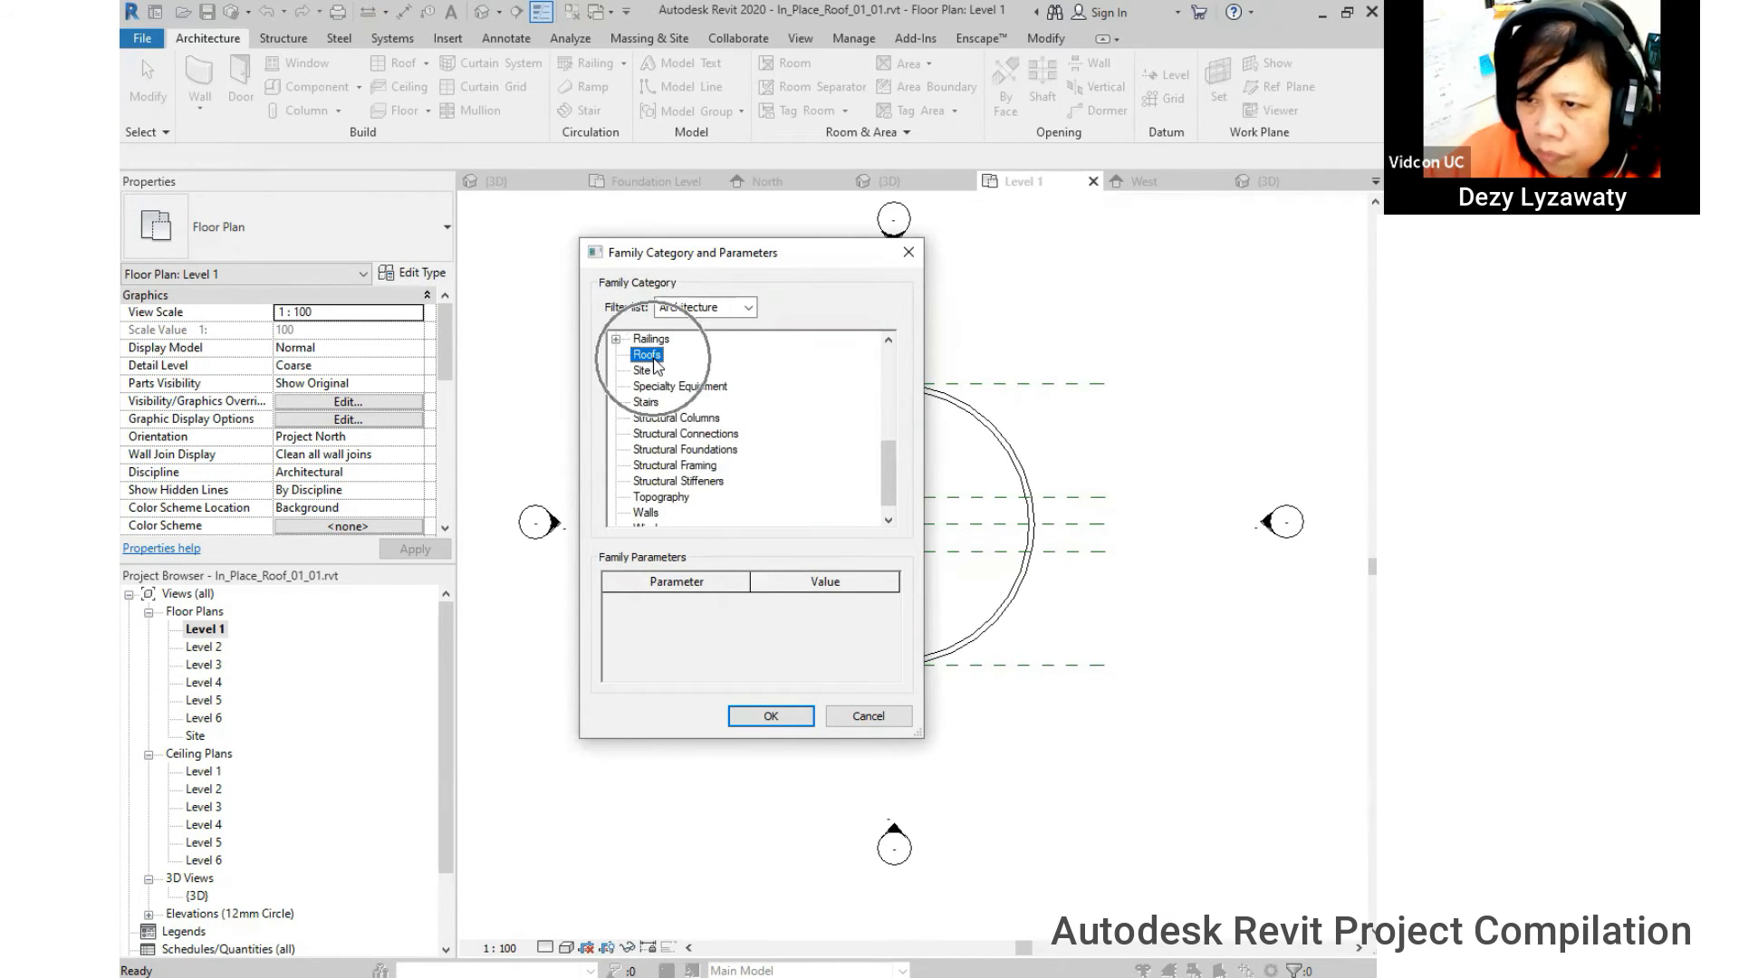
pyautogui.click(777, 718)
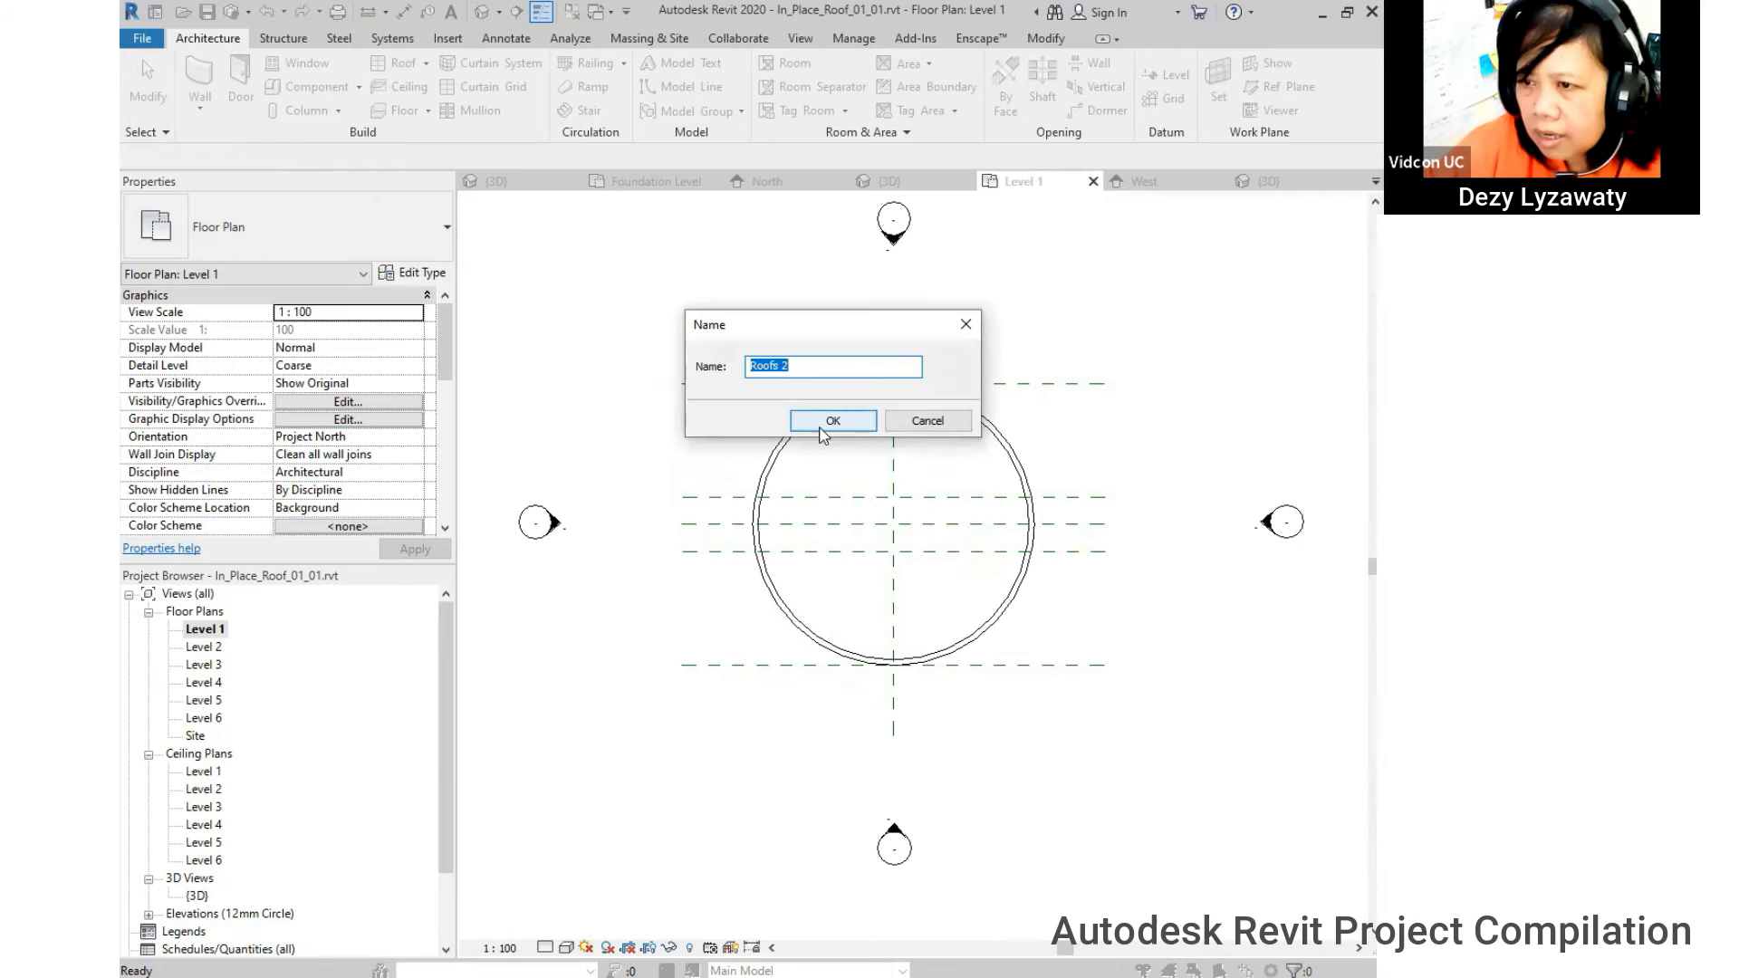
pyautogui.click(835, 422)
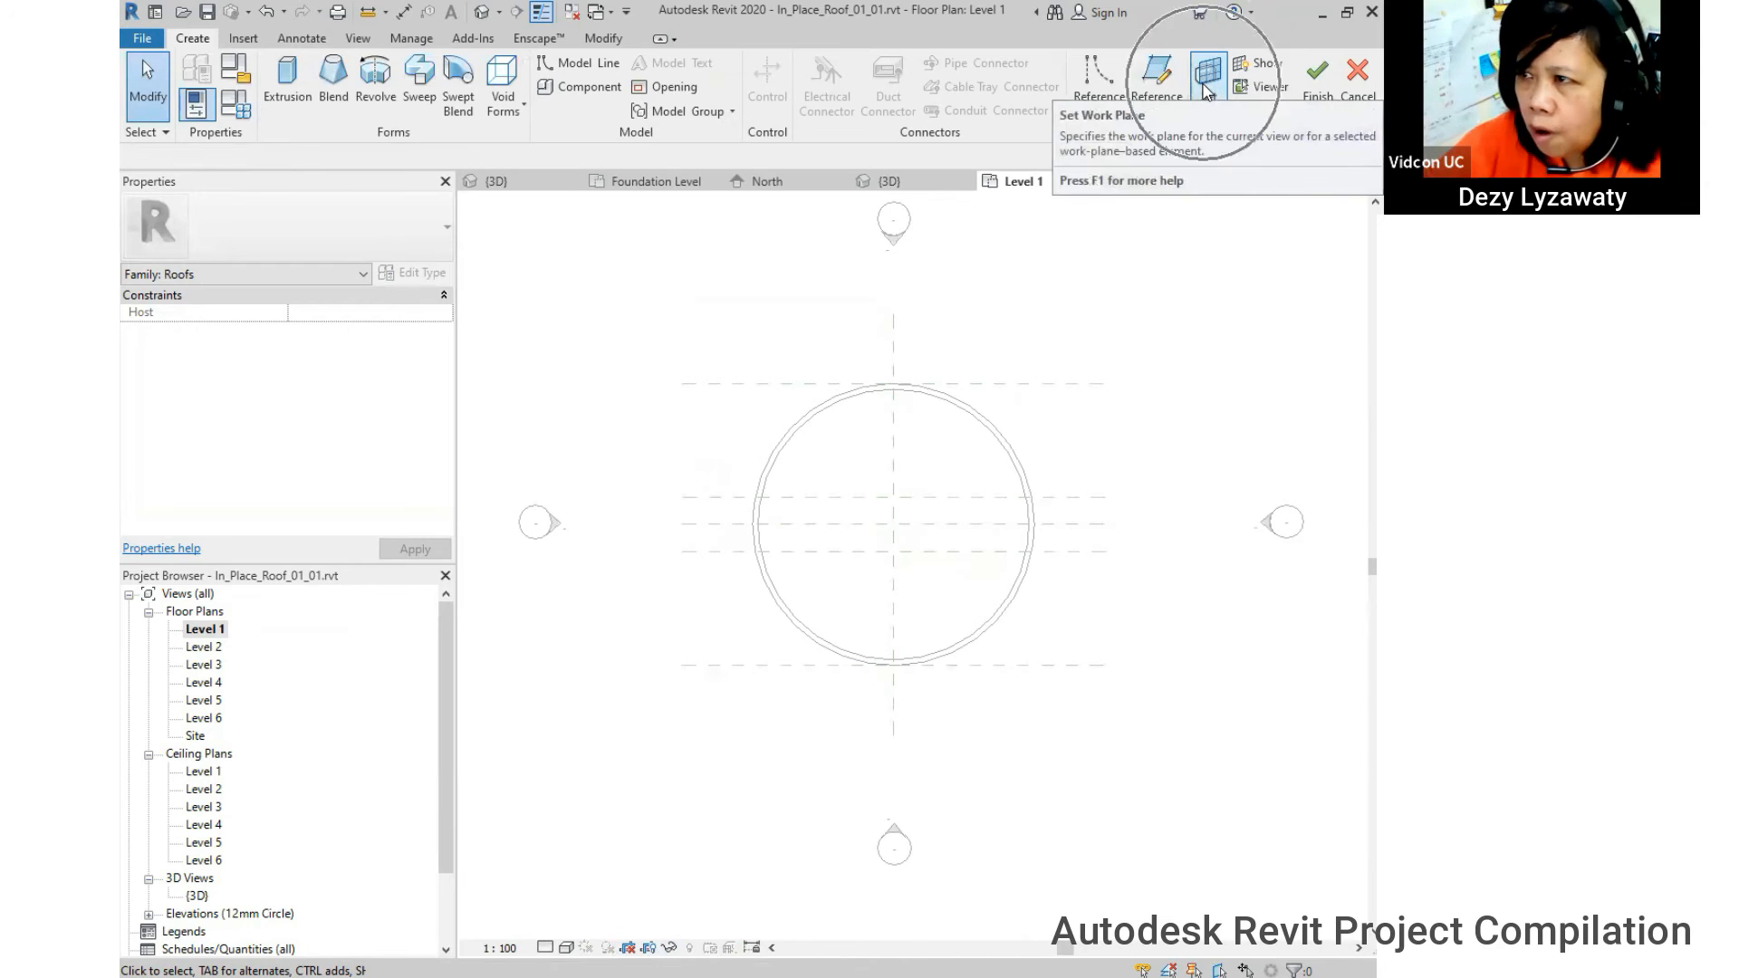
# - Set the work plane by picking the vertical centre reference plane and open the East elevation
pyautogui.click(1208, 90)
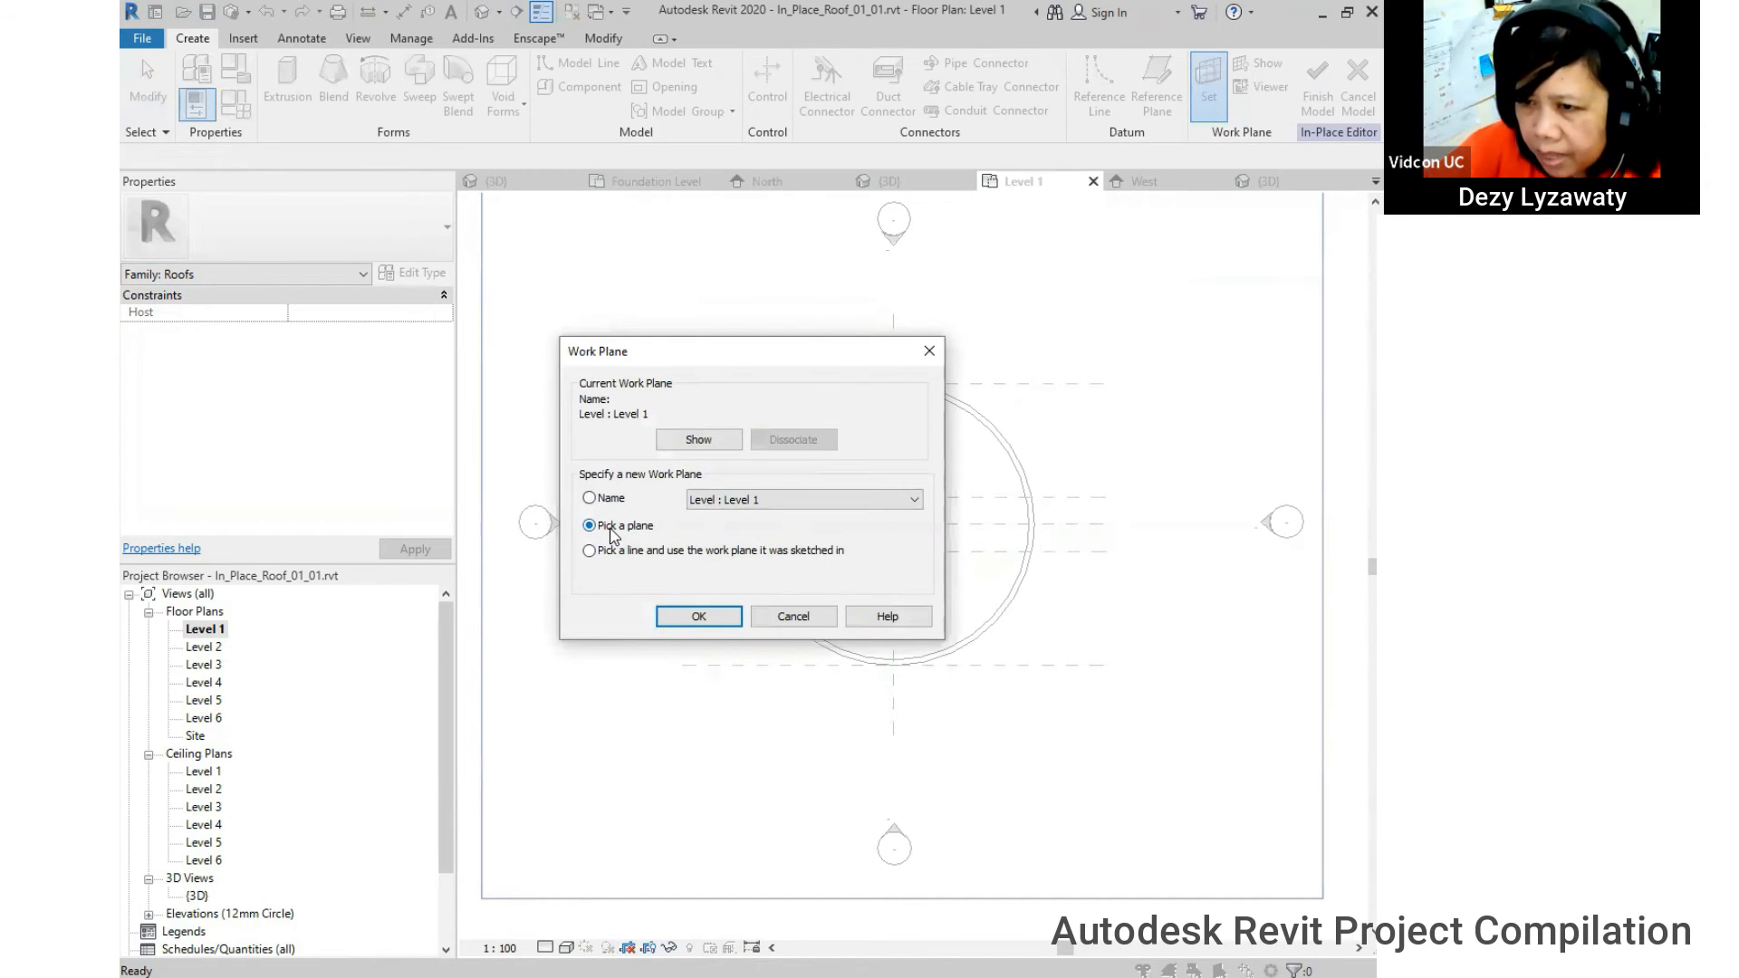
pyautogui.click(705, 616)
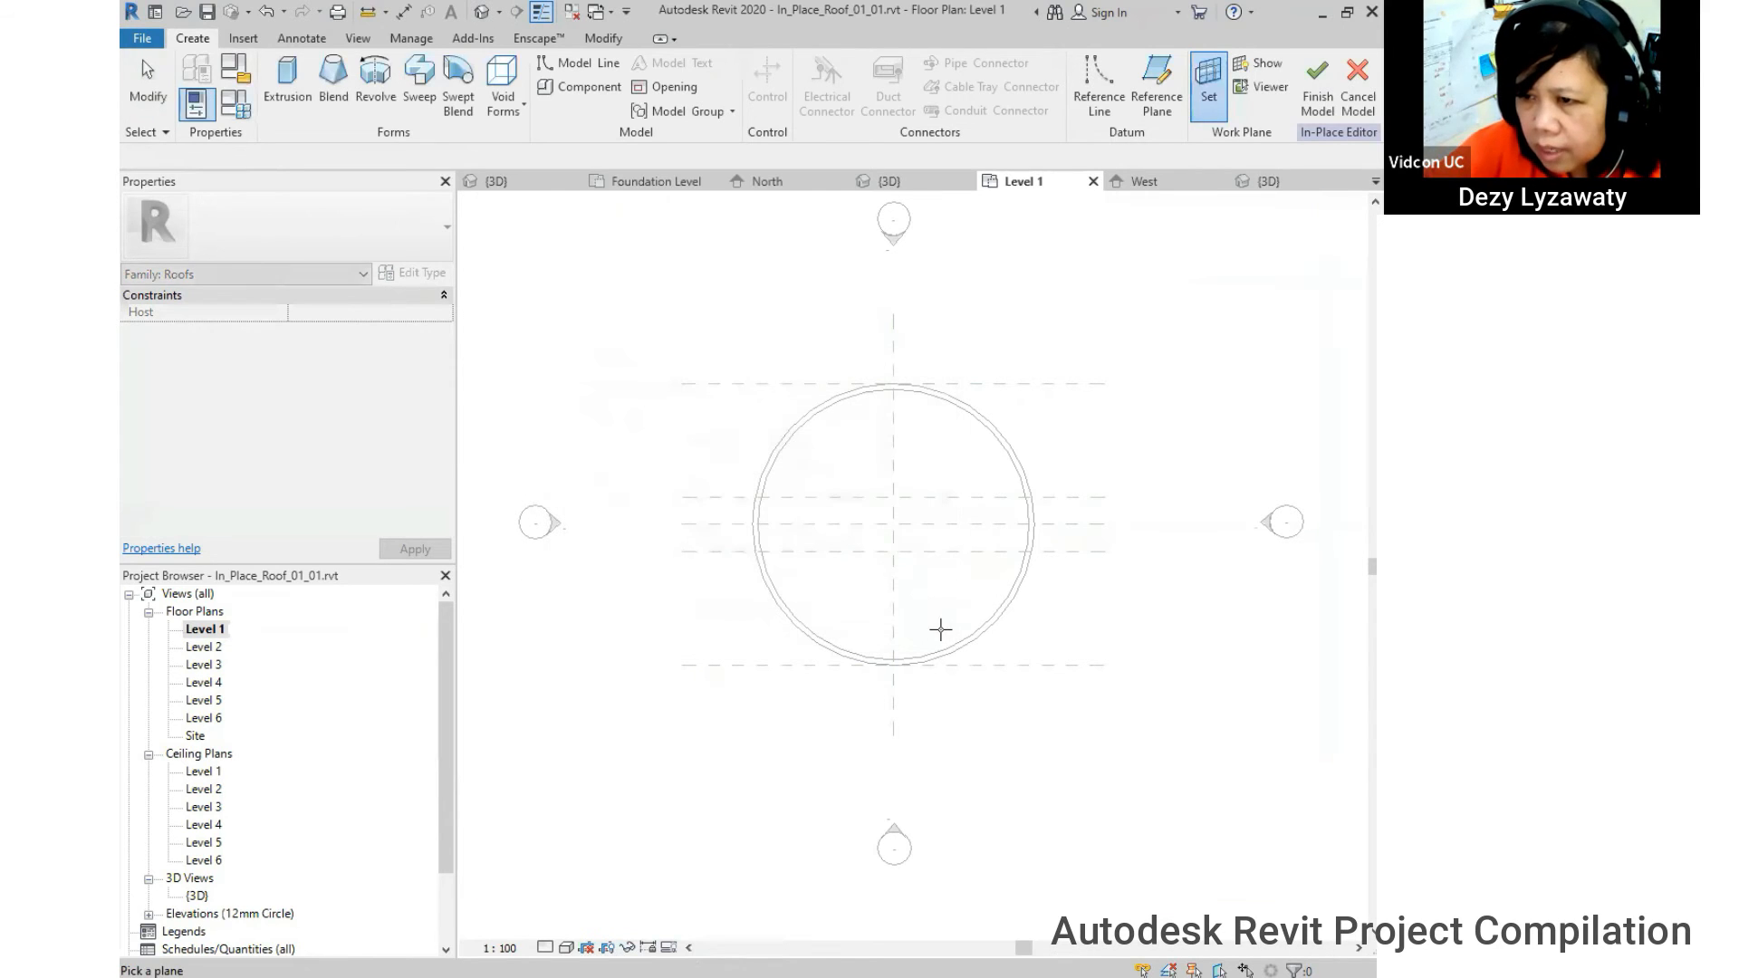
pyautogui.click(895, 480)
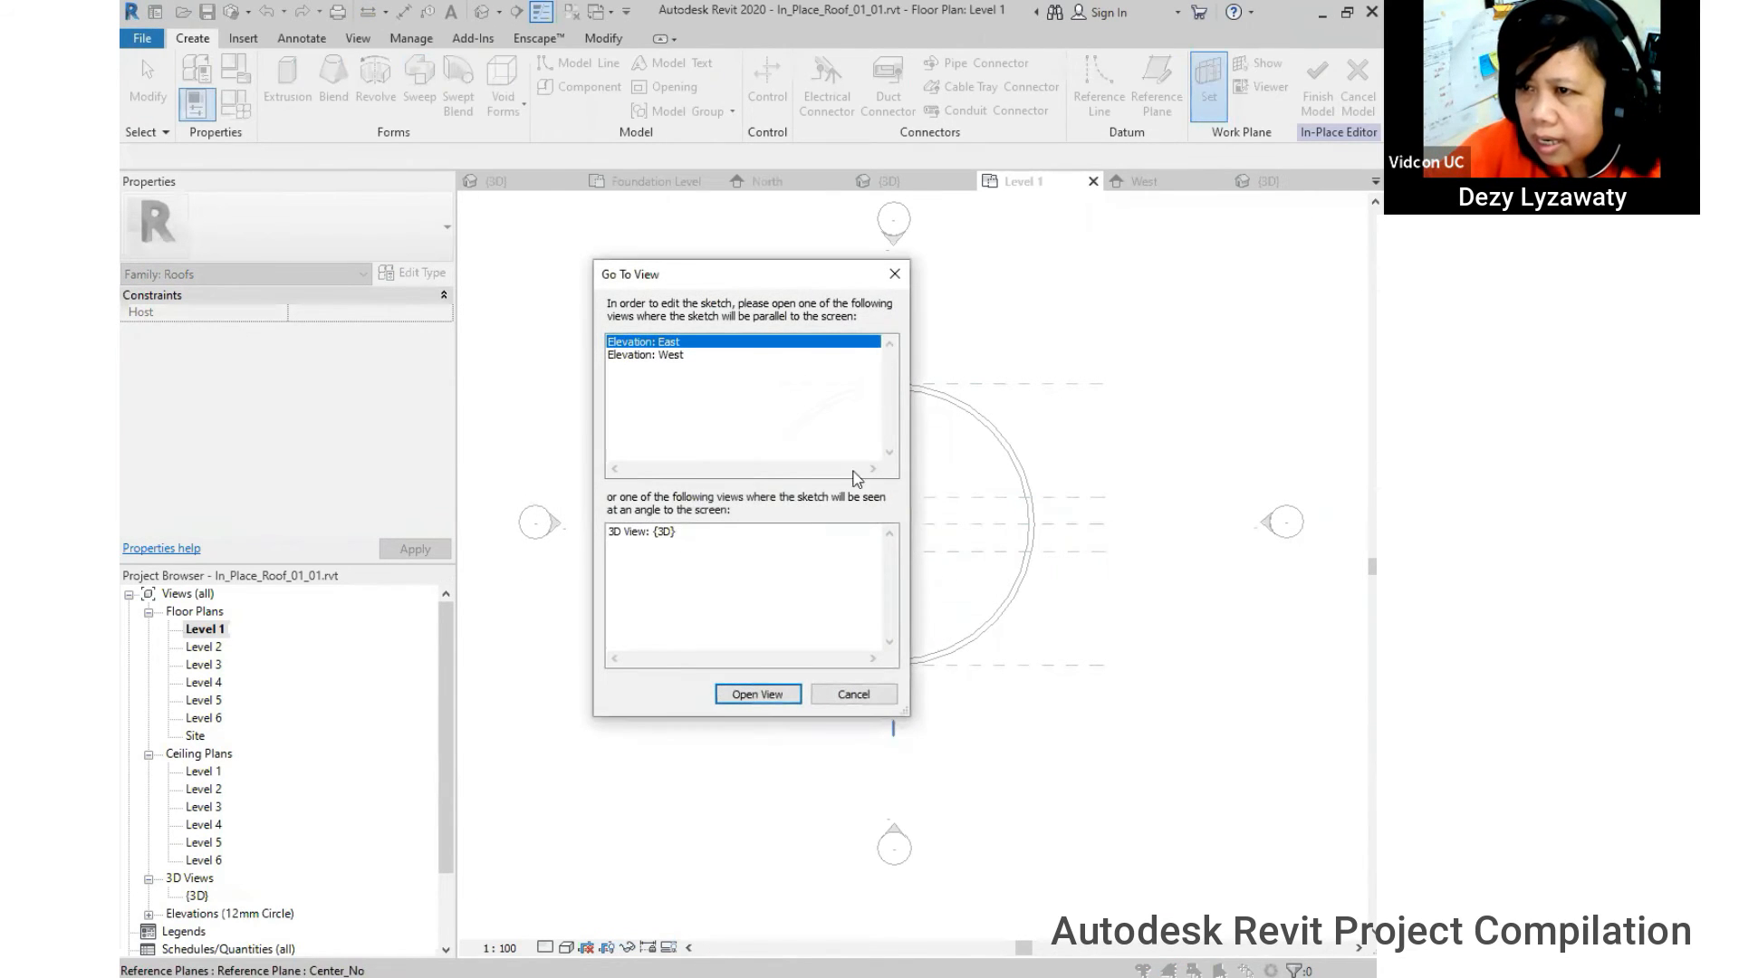
pyautogui.click(759, 696)
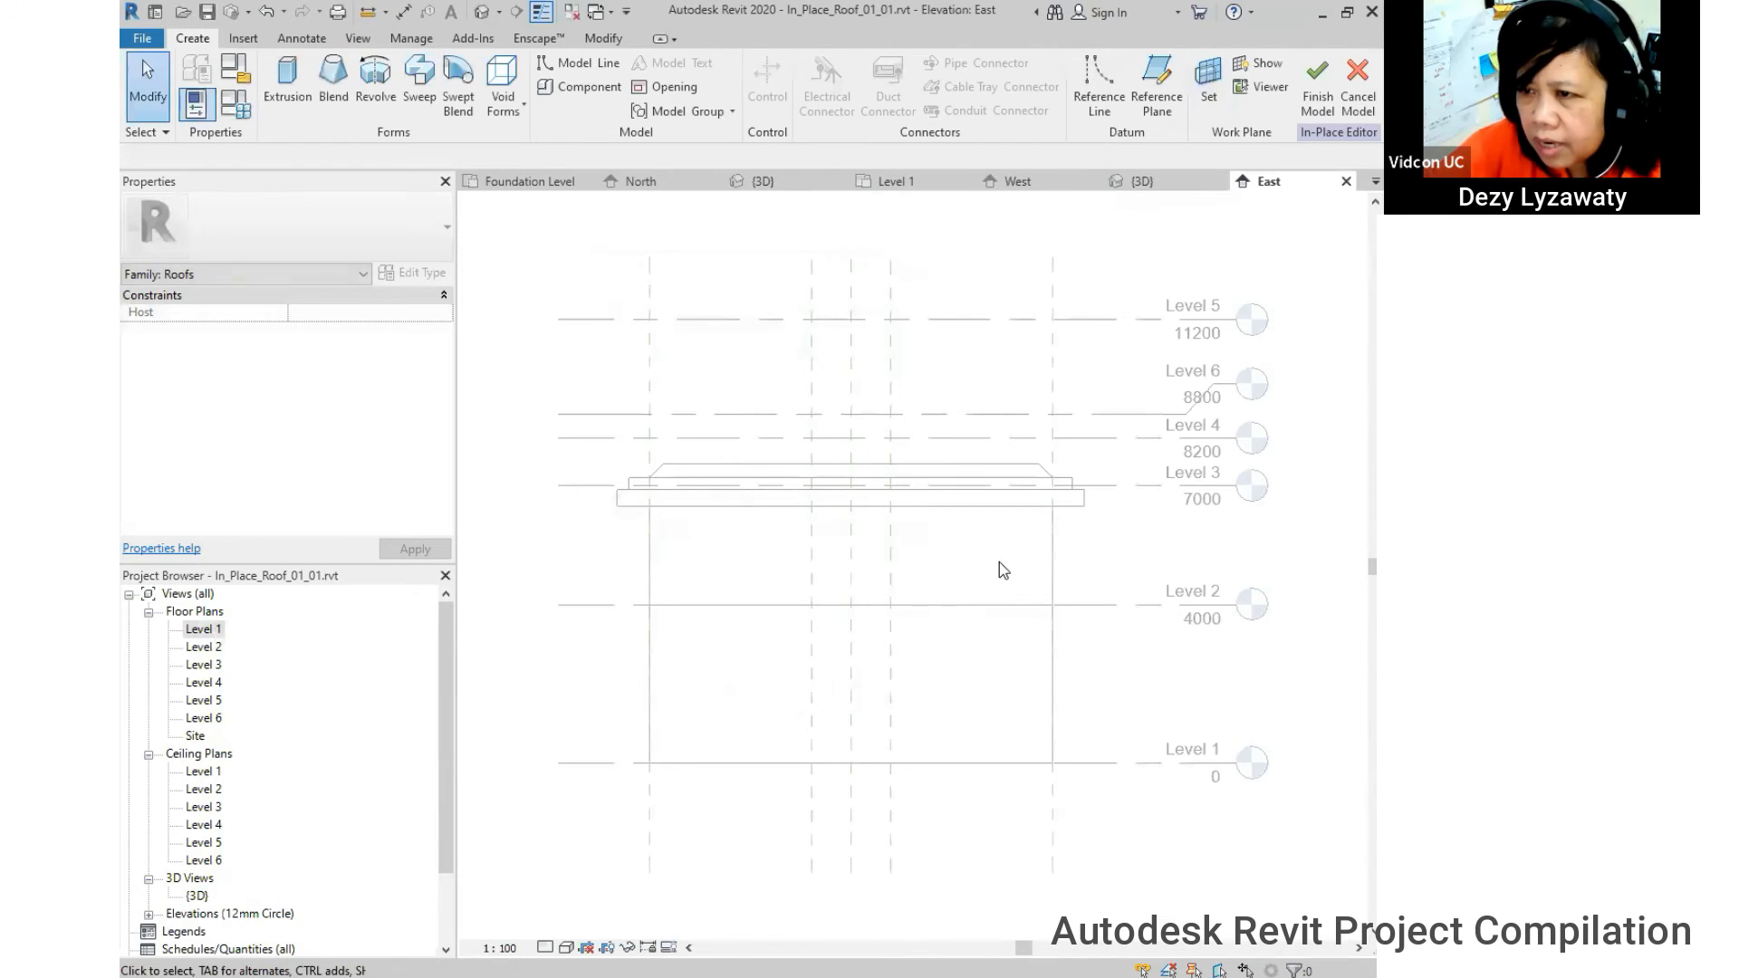
# - Start a solid Revolve and draw the spire boundary: a vertical centre line above Level 5 and a sloped line back down to Level 5
pyautogui.moveTo(845, 536); pyautogui.dragTo(974, 496, button='middle')
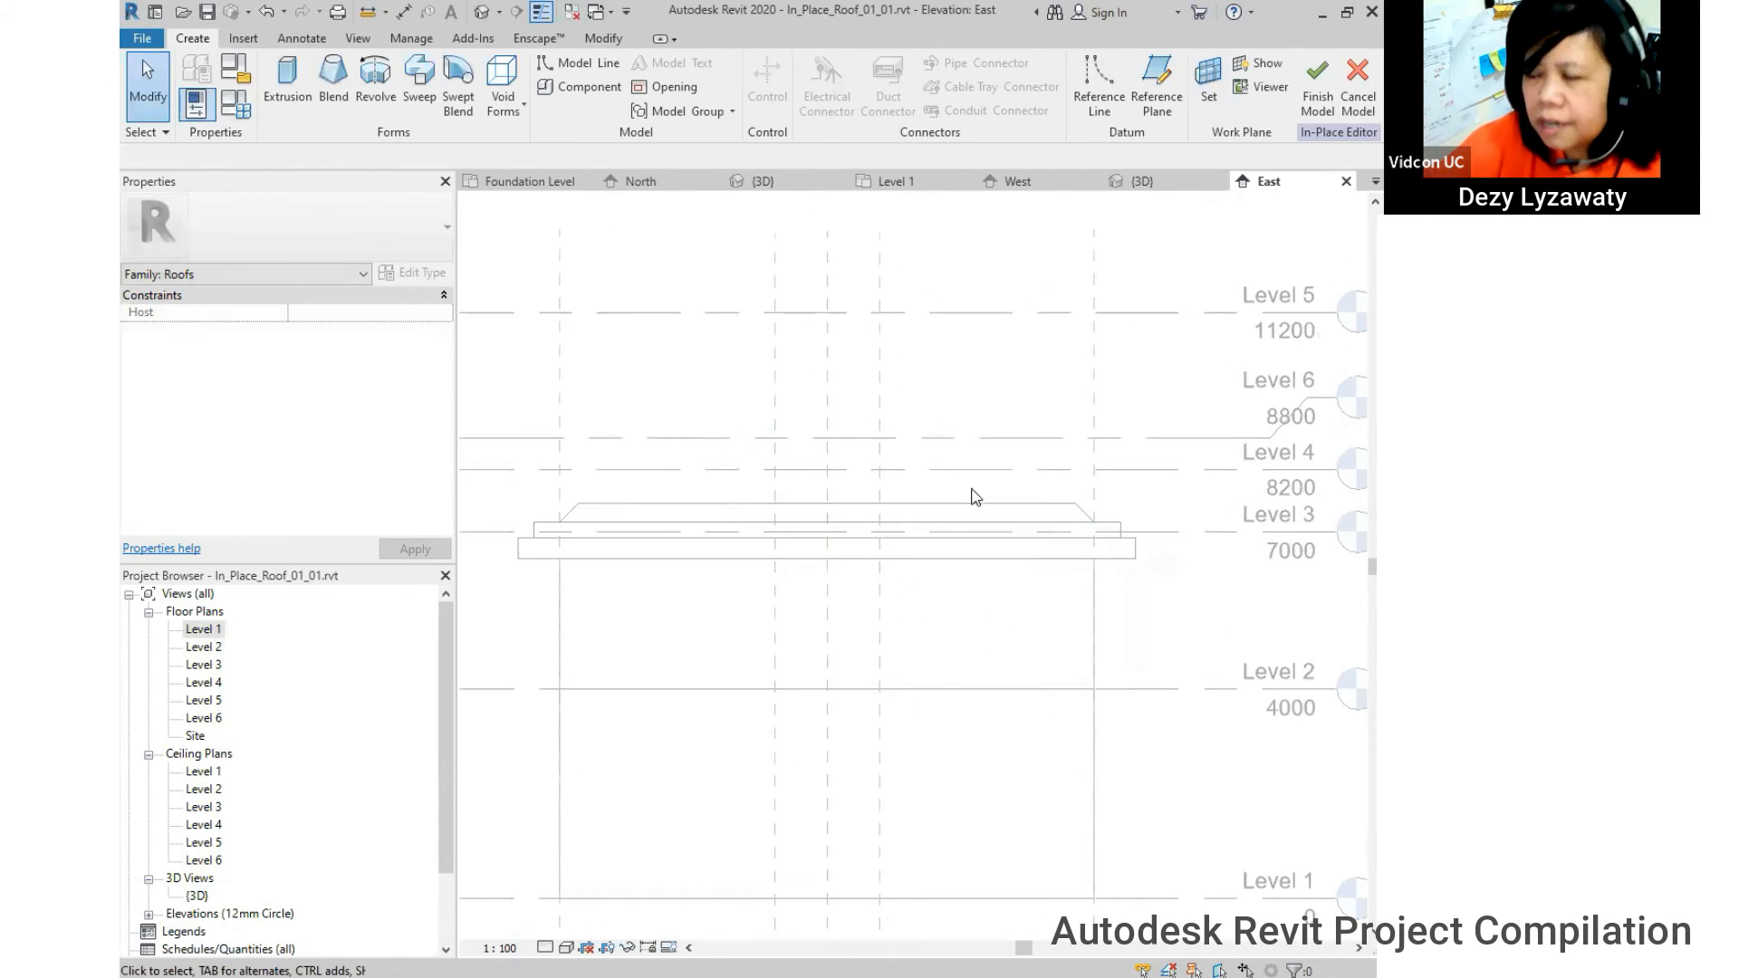
pyautogui.click(374, 97)
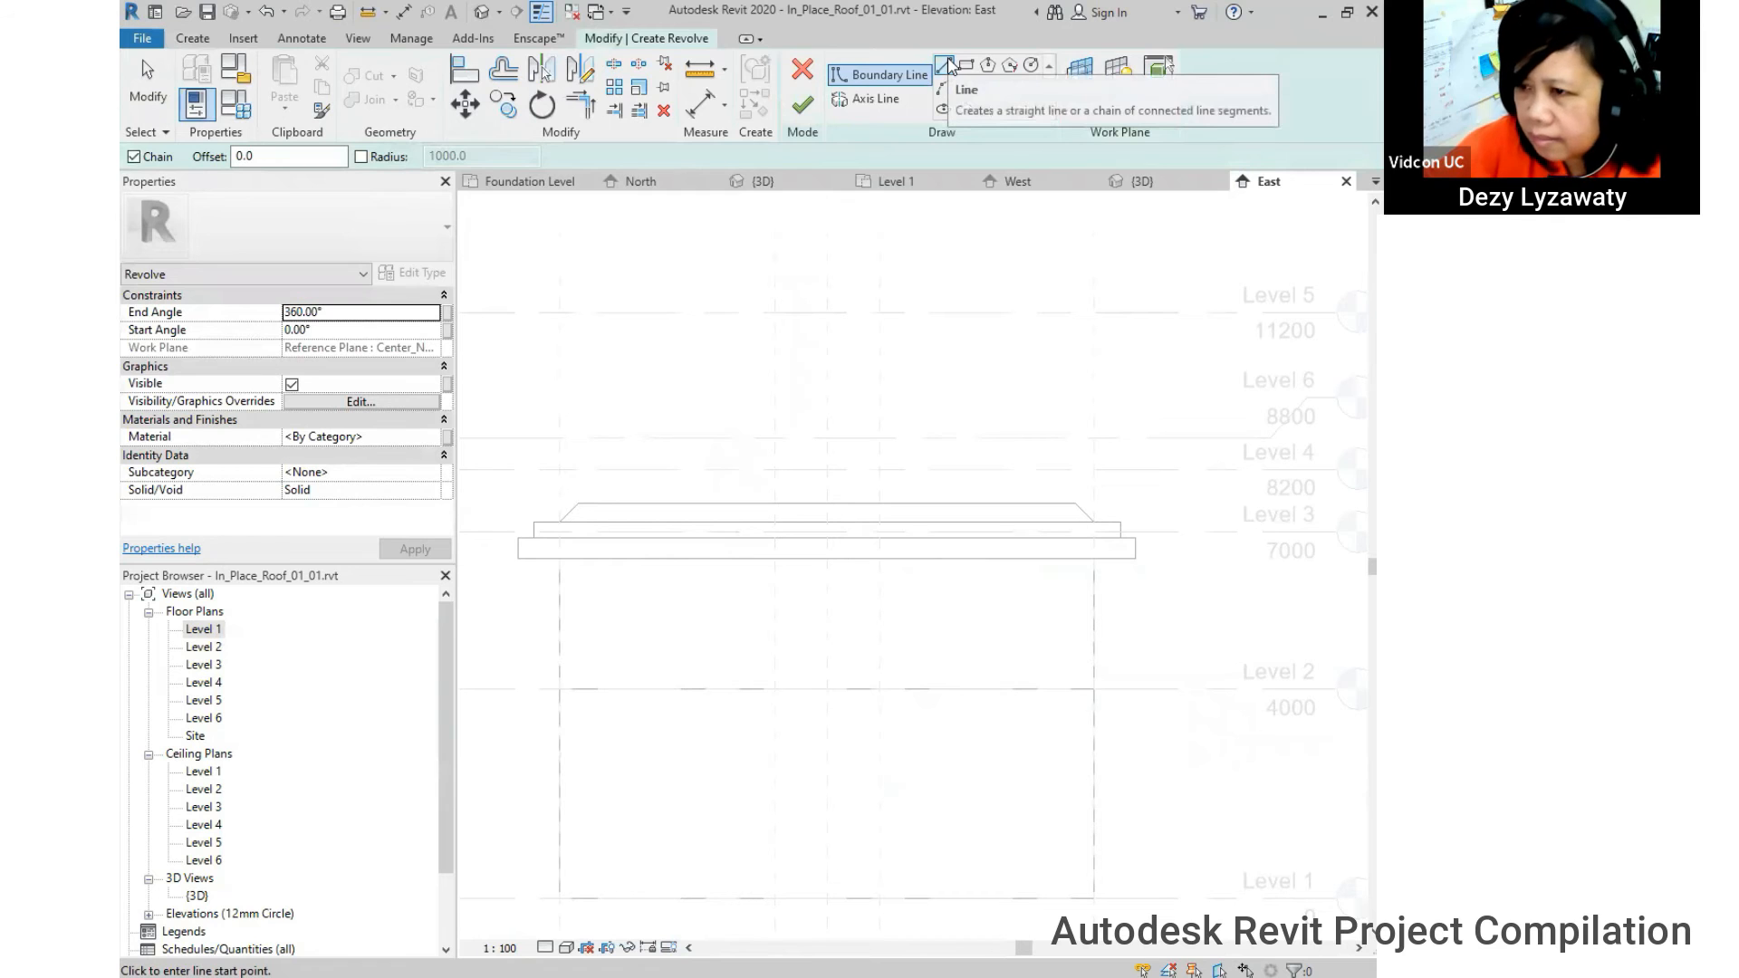
pyautogui.click(946, 66)
pyautogui.moveTo(858, 288); pyautogui.dragTo(784, 396, button='middle')
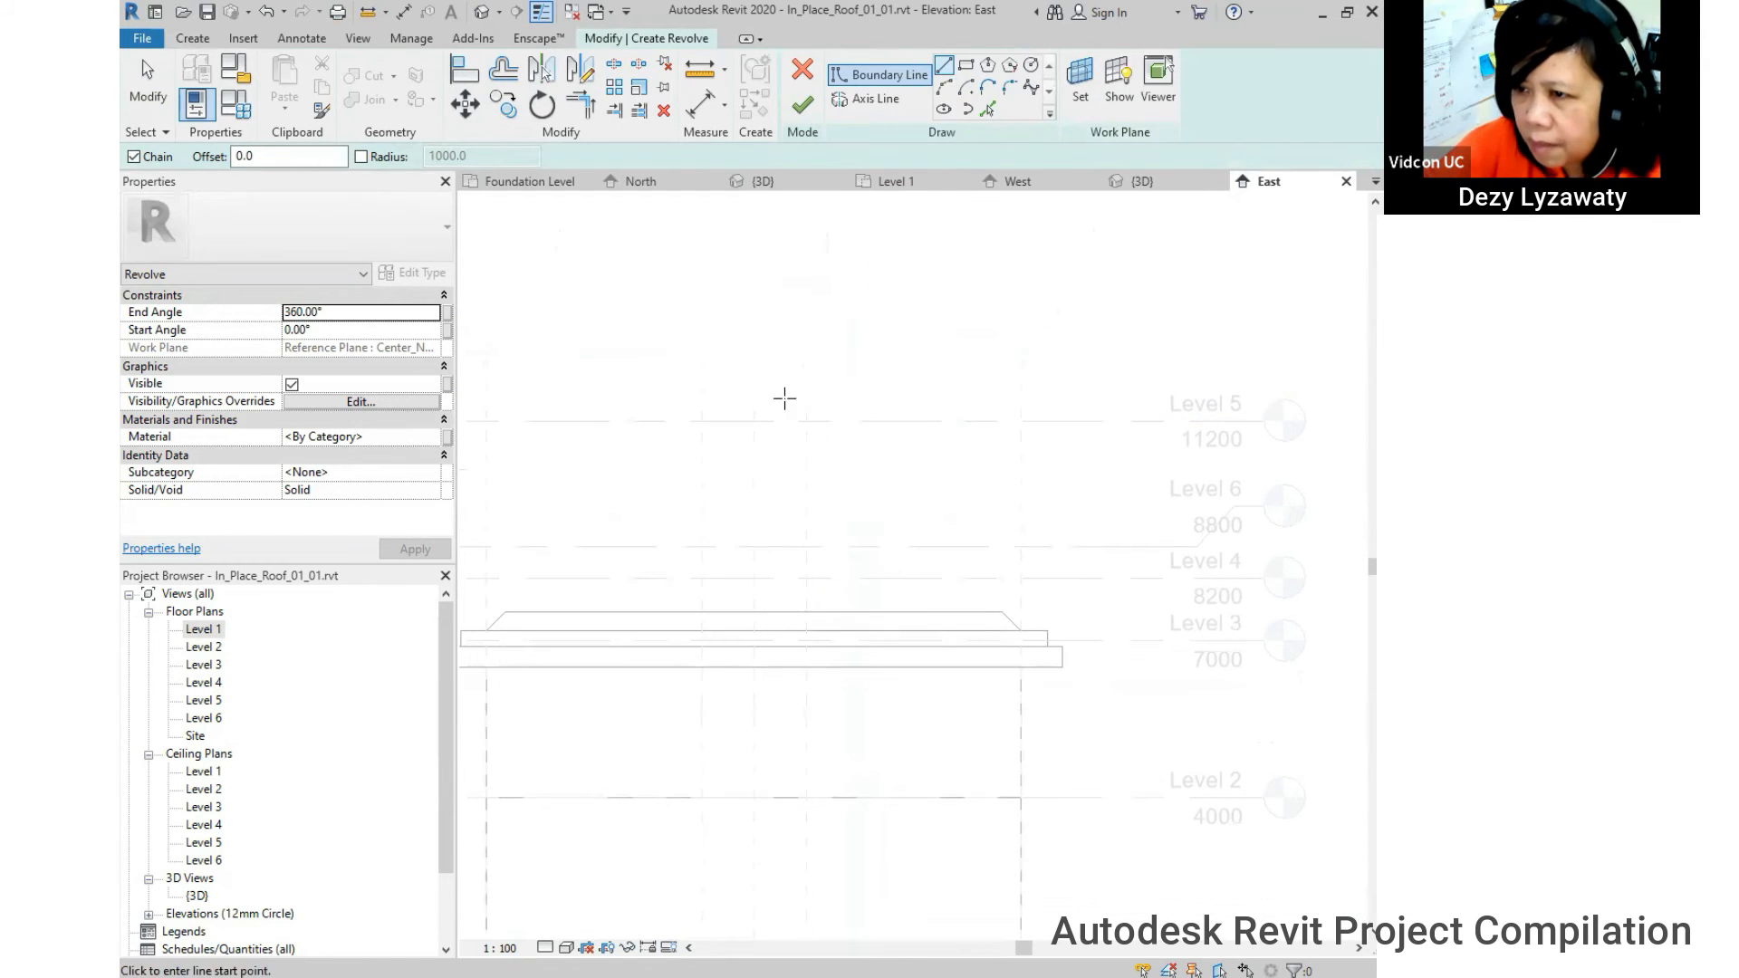
pyautogui.click(754, 341)
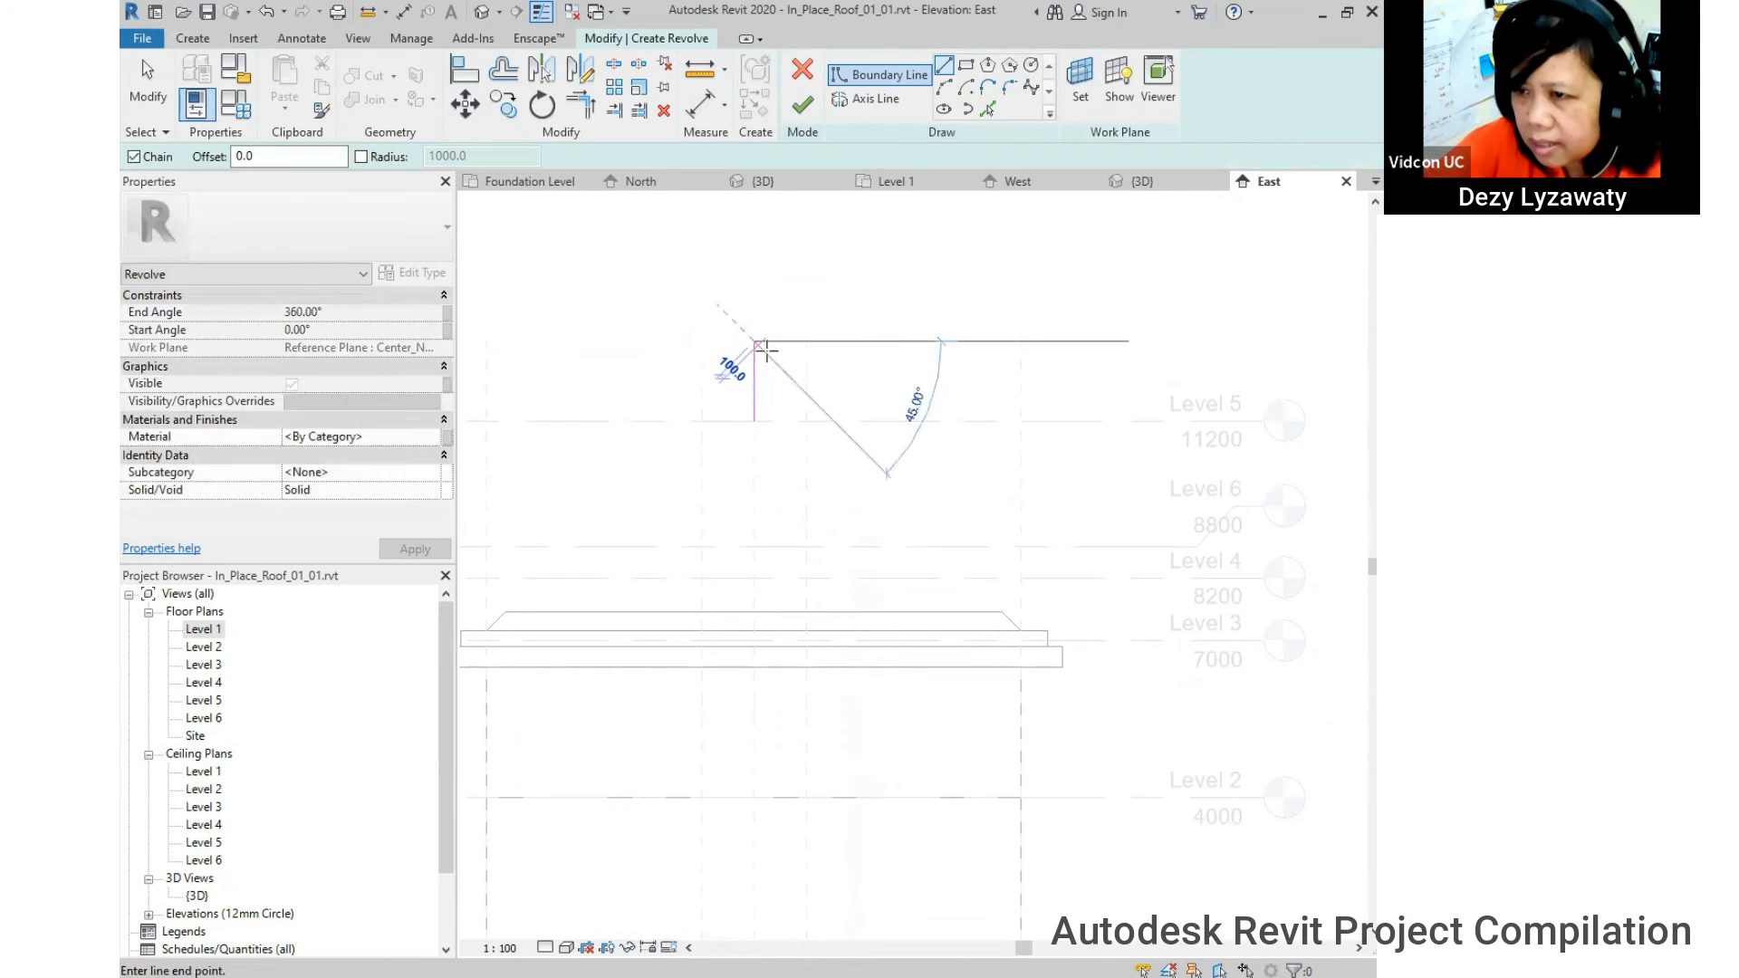
pyautogui.click(784, 419)
pyautogui.press('Escape')
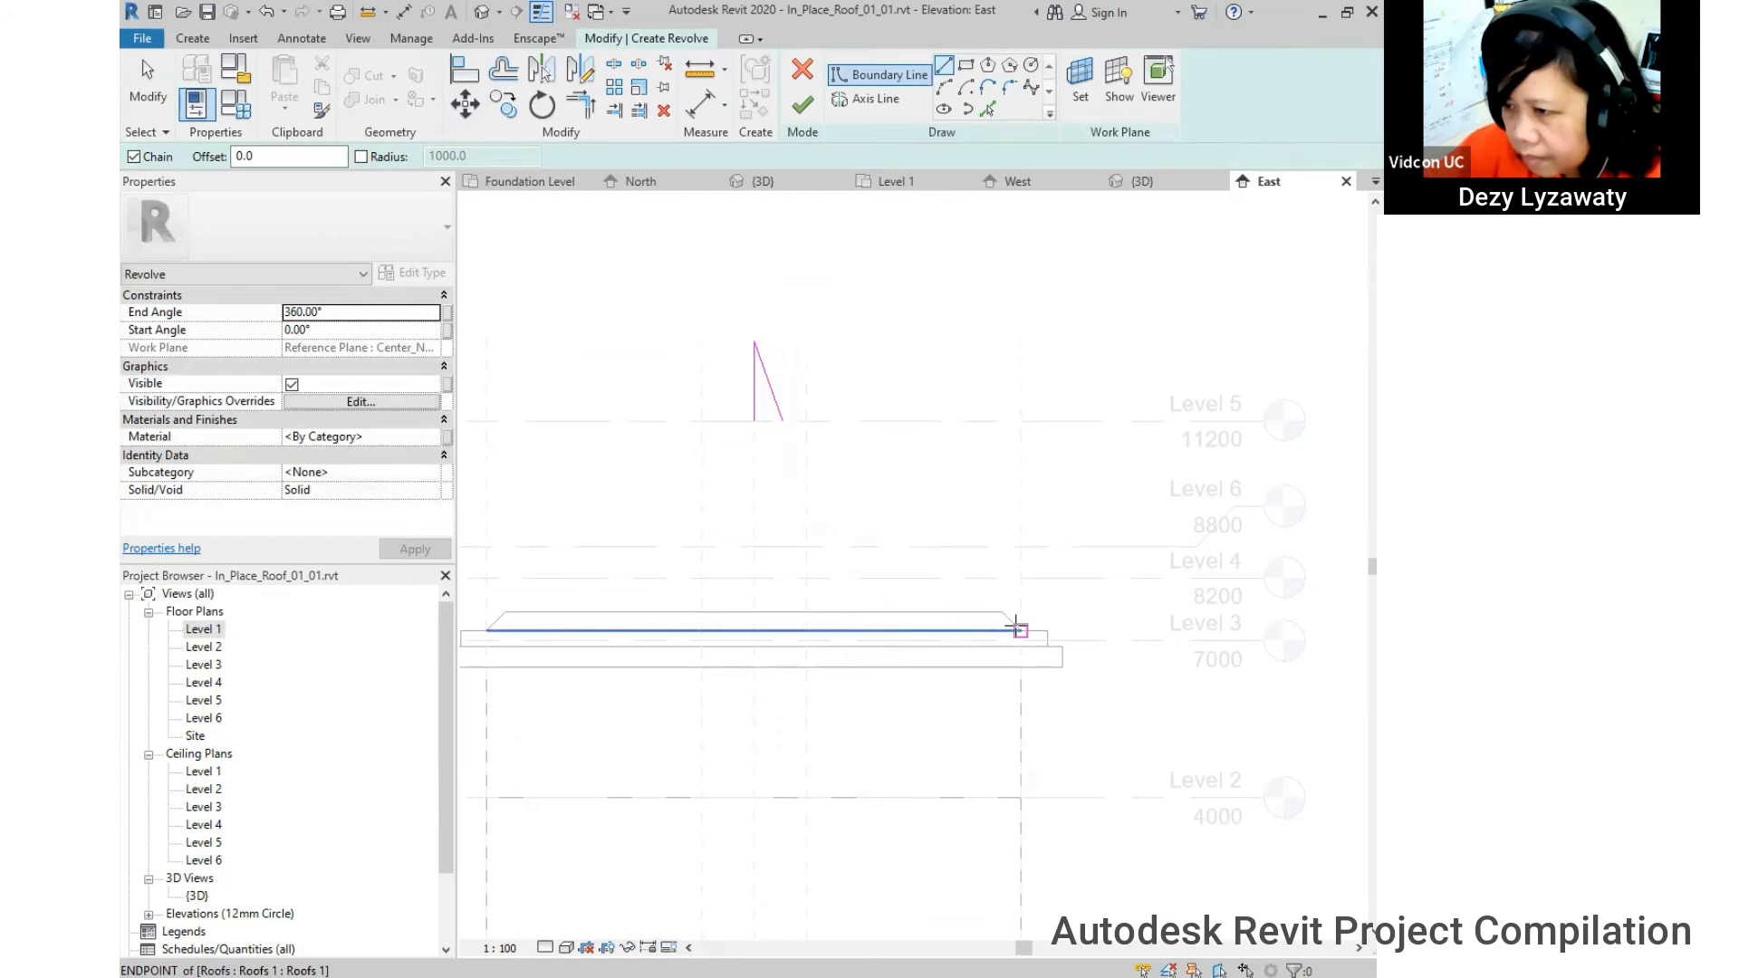
# - Trace boundary lines over the eave's short top edge, slope and step out to its outer edge, plus a short vertical line up
pyautogui.click(1017, 626)
pyautogui.click(1003, 613)
pyautogui.click(966, 612)
pyautogui.press('Escape')
pyautogui.click(1022, 629)
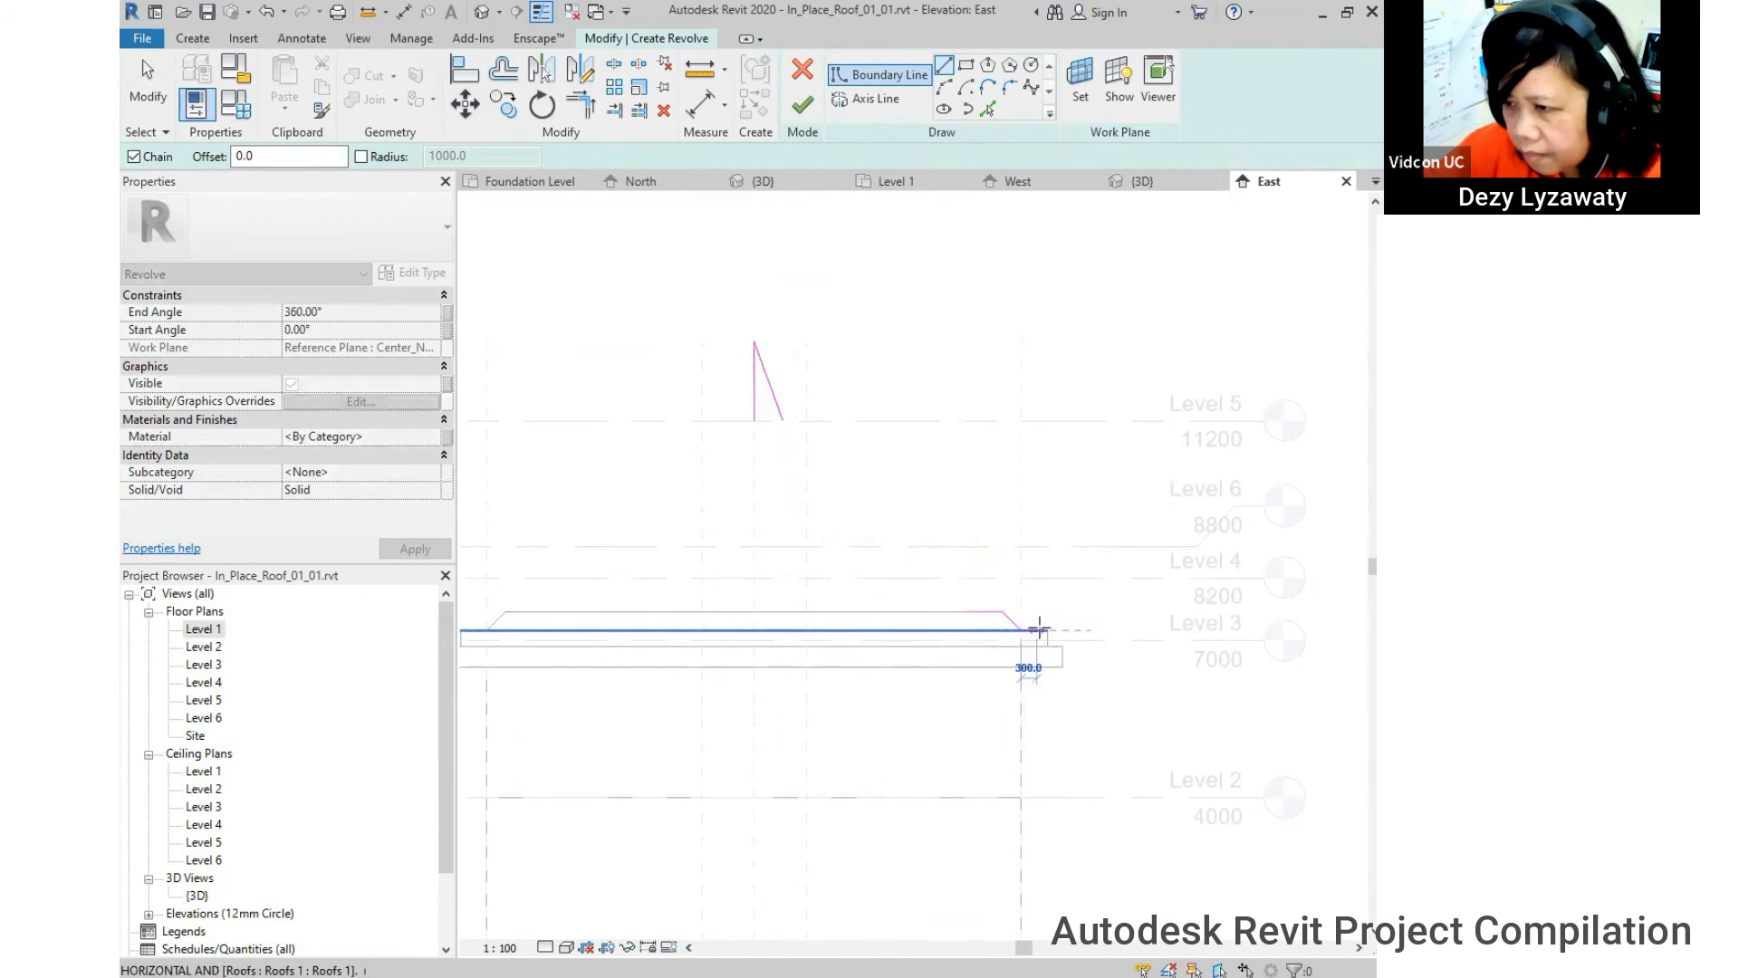
pyautogui.click(1047, 630)
pyautogui.click(1043, 587)
pyautogui.press('Escape')
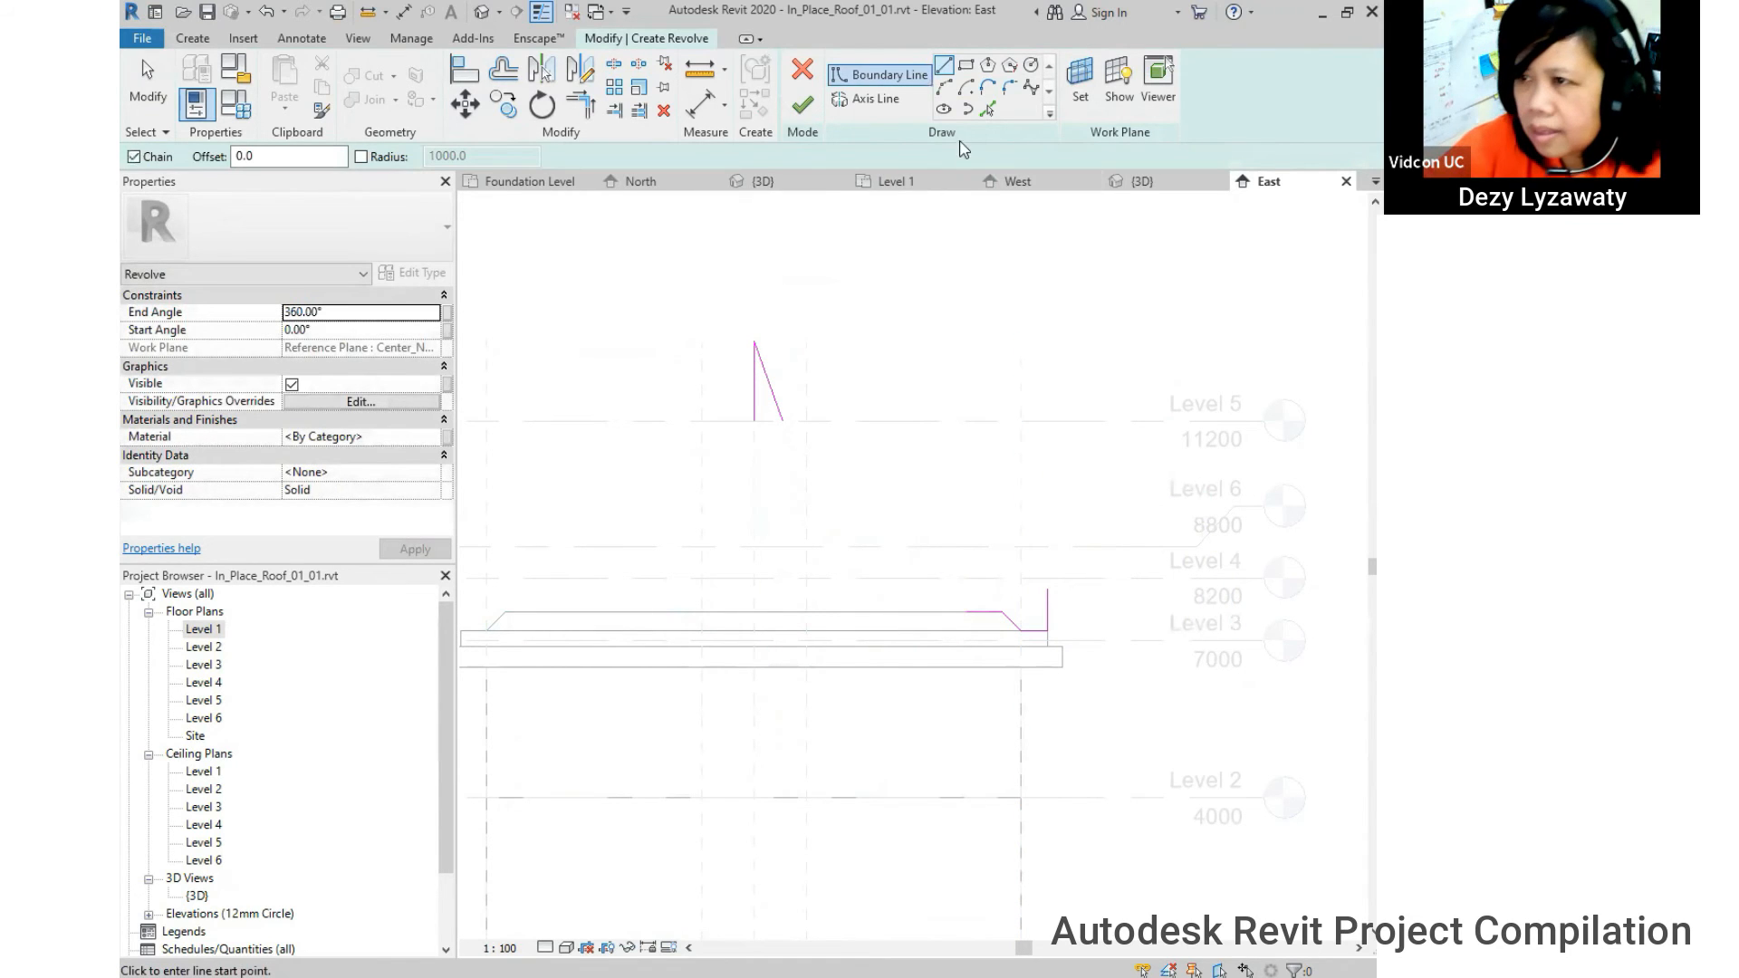
# - Draw the dome's outer boundary as a start-end-radius arc, about 5300 mm radius, from the spire's base to the outer vertical line's top
pyautogui.click(945, 88)
pyautogui.click(783, 422)
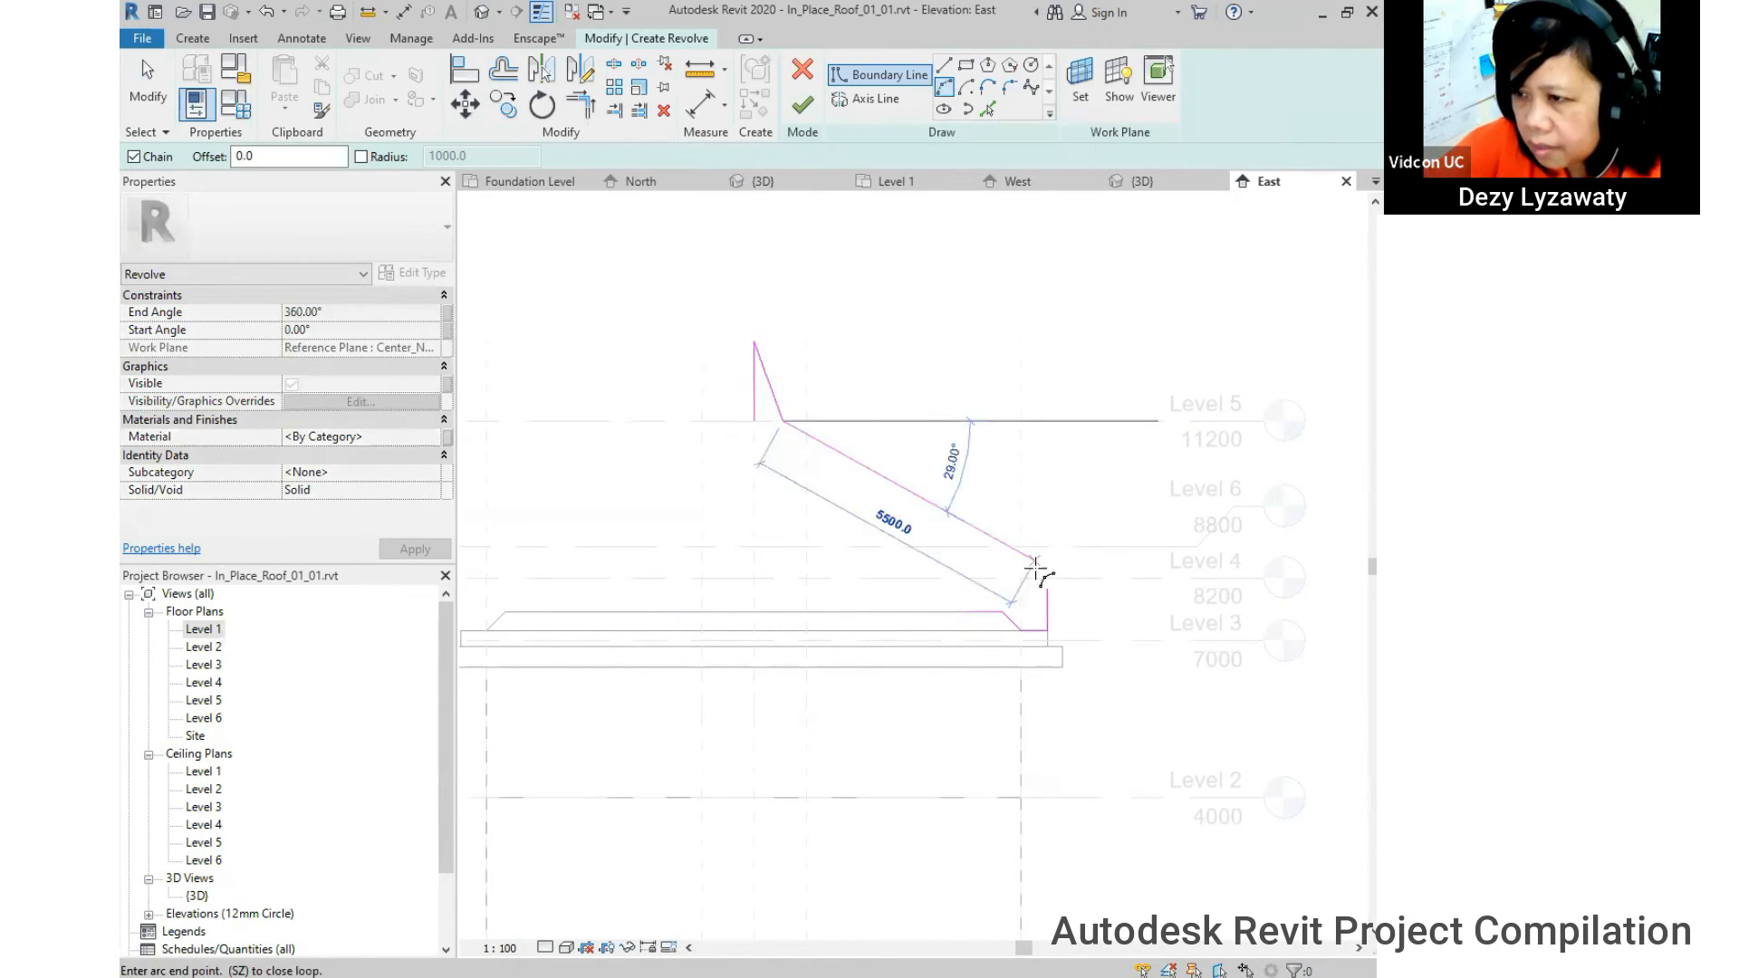
pyautogui.click(1047, 589)
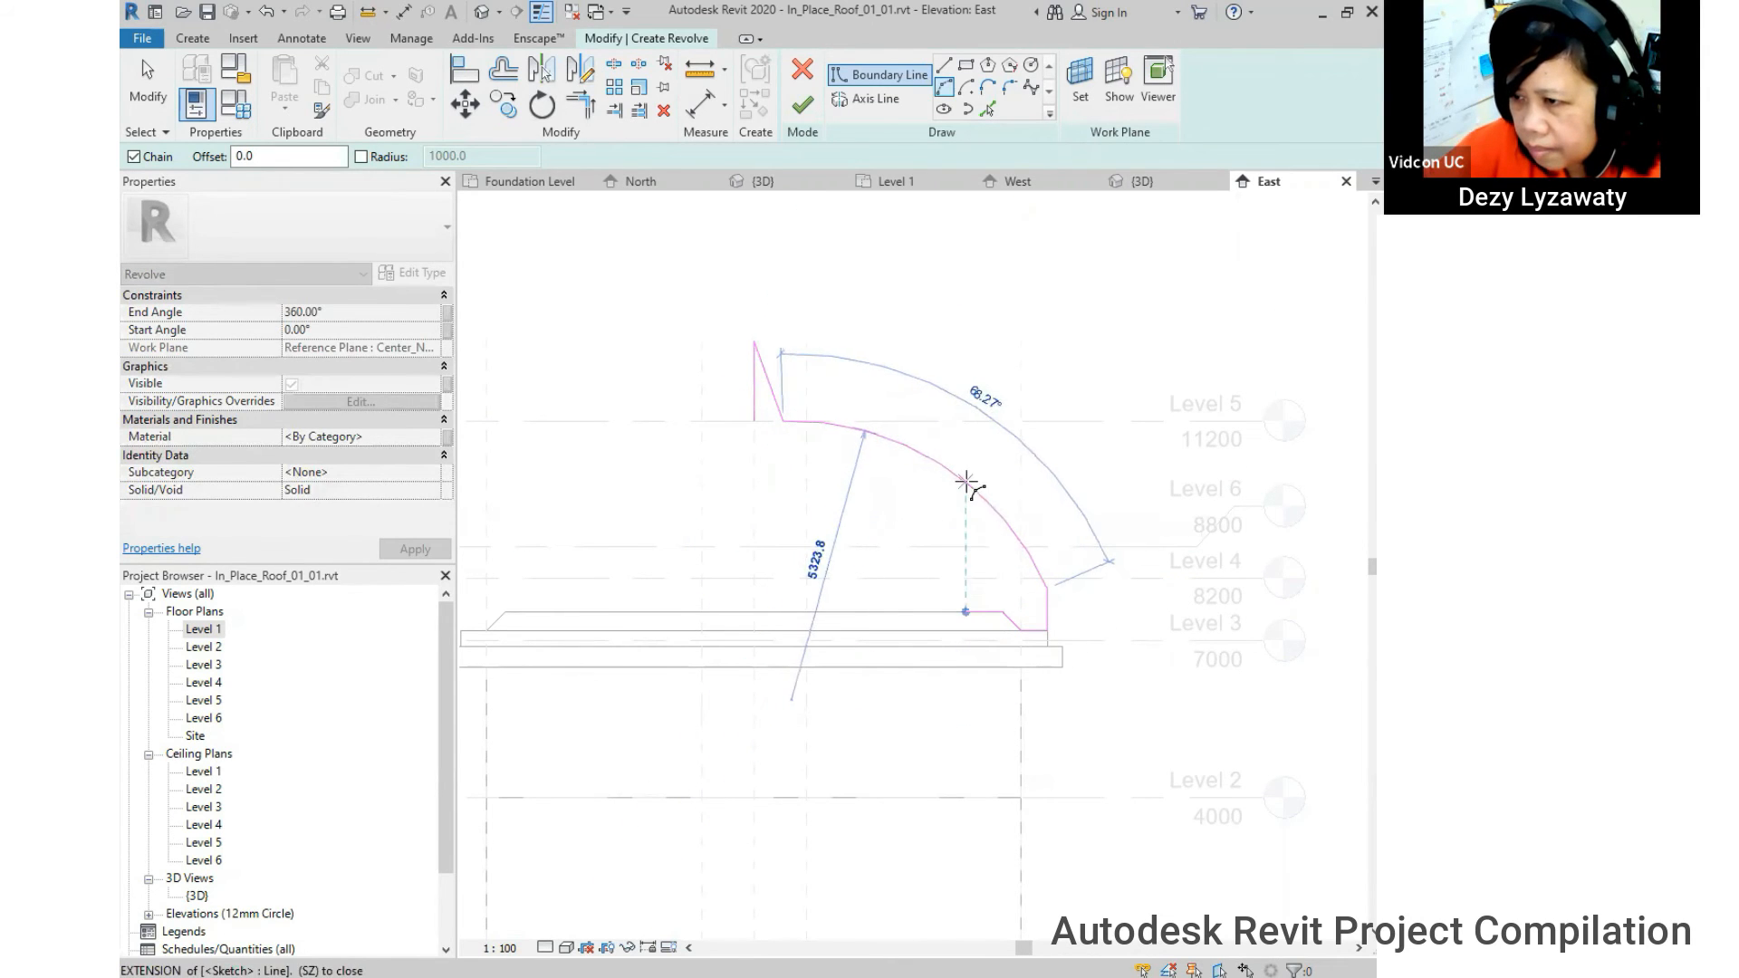
pyautogui.click(952, 480)
# - Draw the dome's inner boundary as a start-end-radius arc, about 5150 mm radius, from the spire's centre line base to the eave's short top edge
pyautogui.click(756, 424)
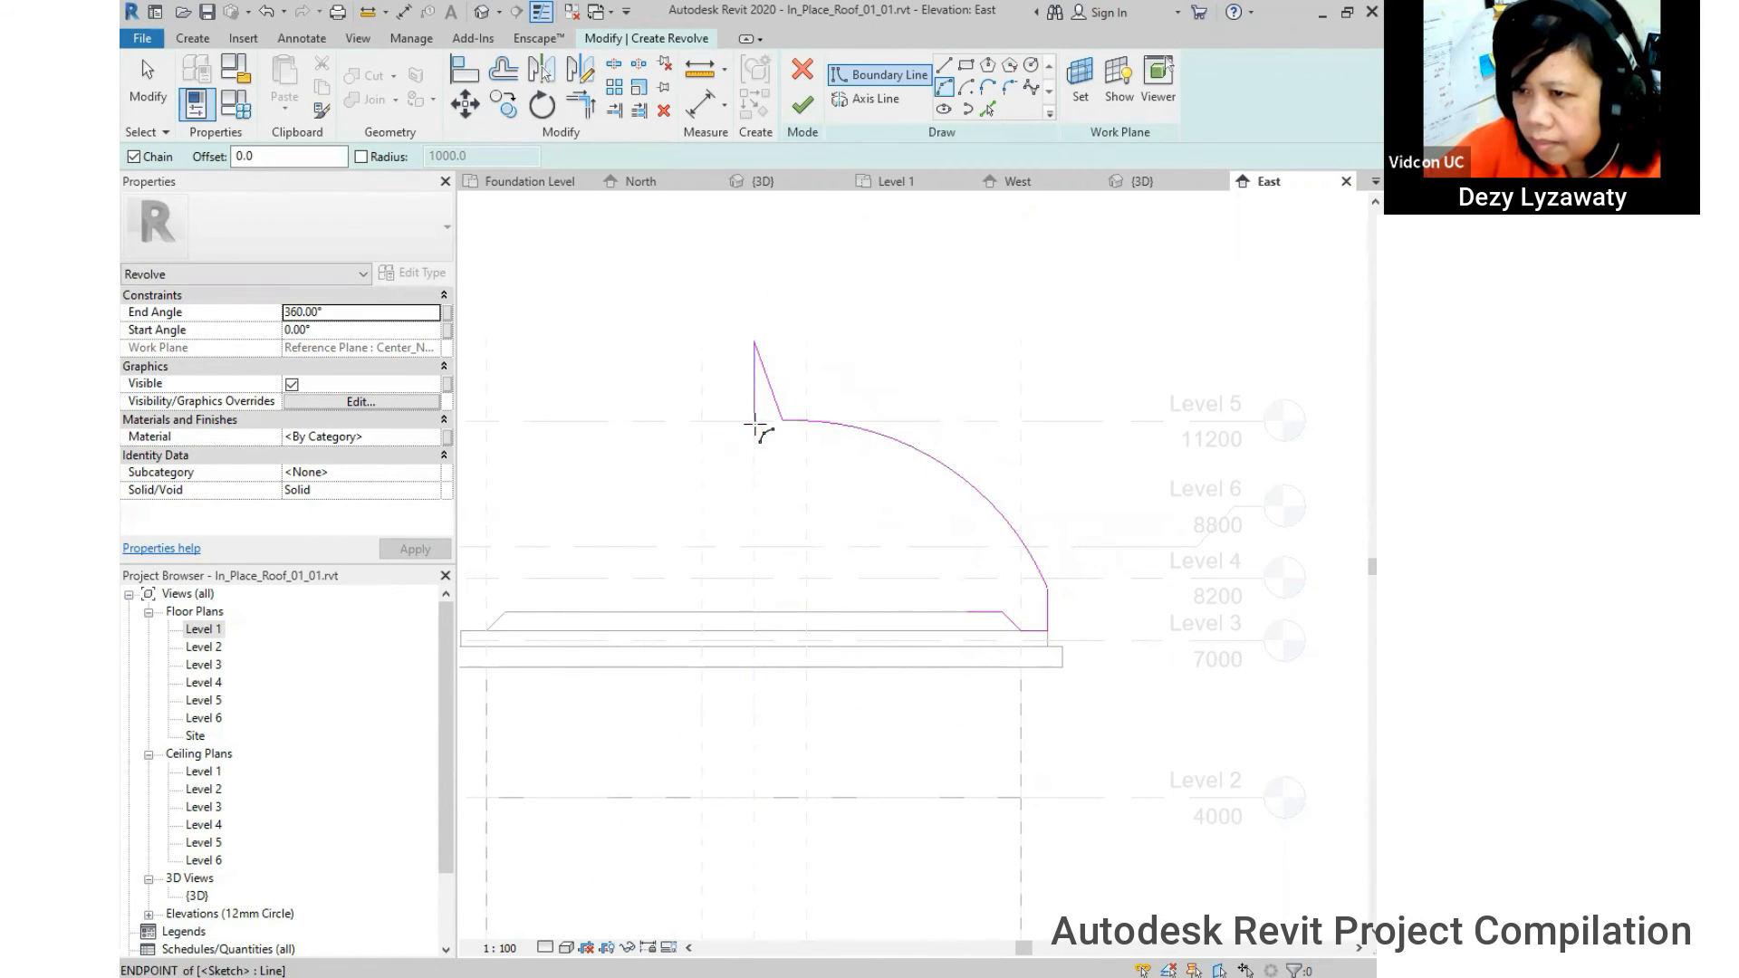
pyautogui.click(963, 614)
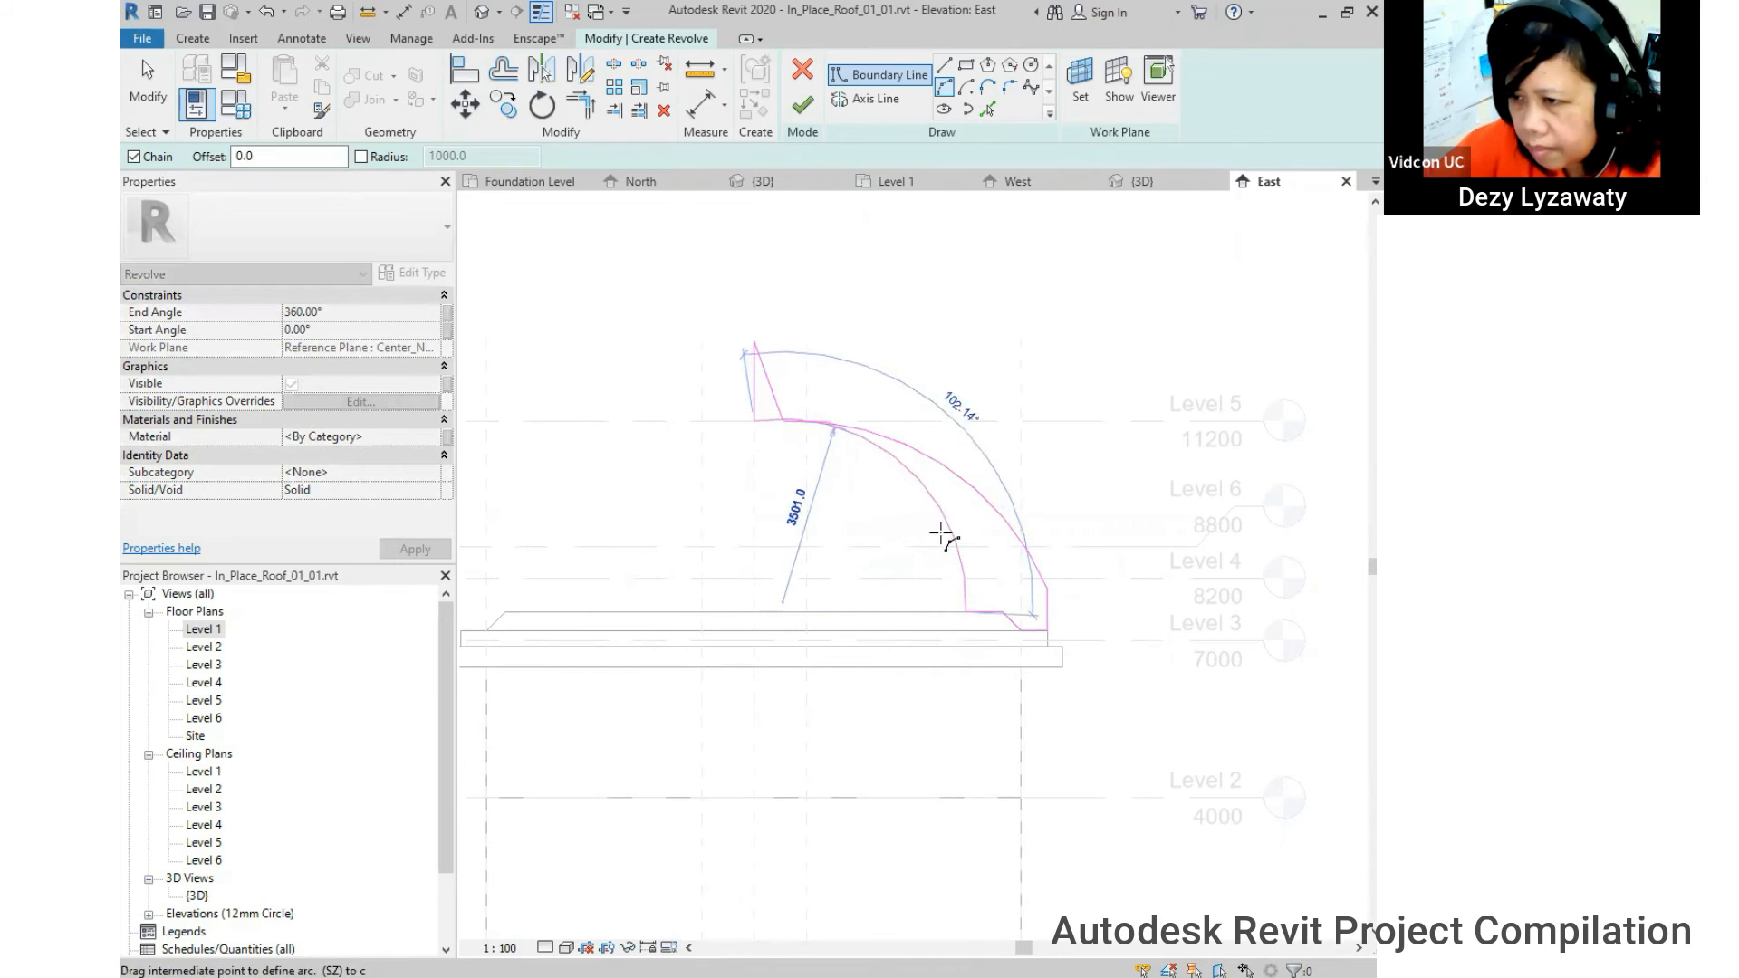
pyautogui.click(978, 541)
pyautogui.moveTo(1011, 590); pyautogui.dragTo(989, 614, button='middle')
pyautogui.press('Escape')
pyautogui.press('Escape')
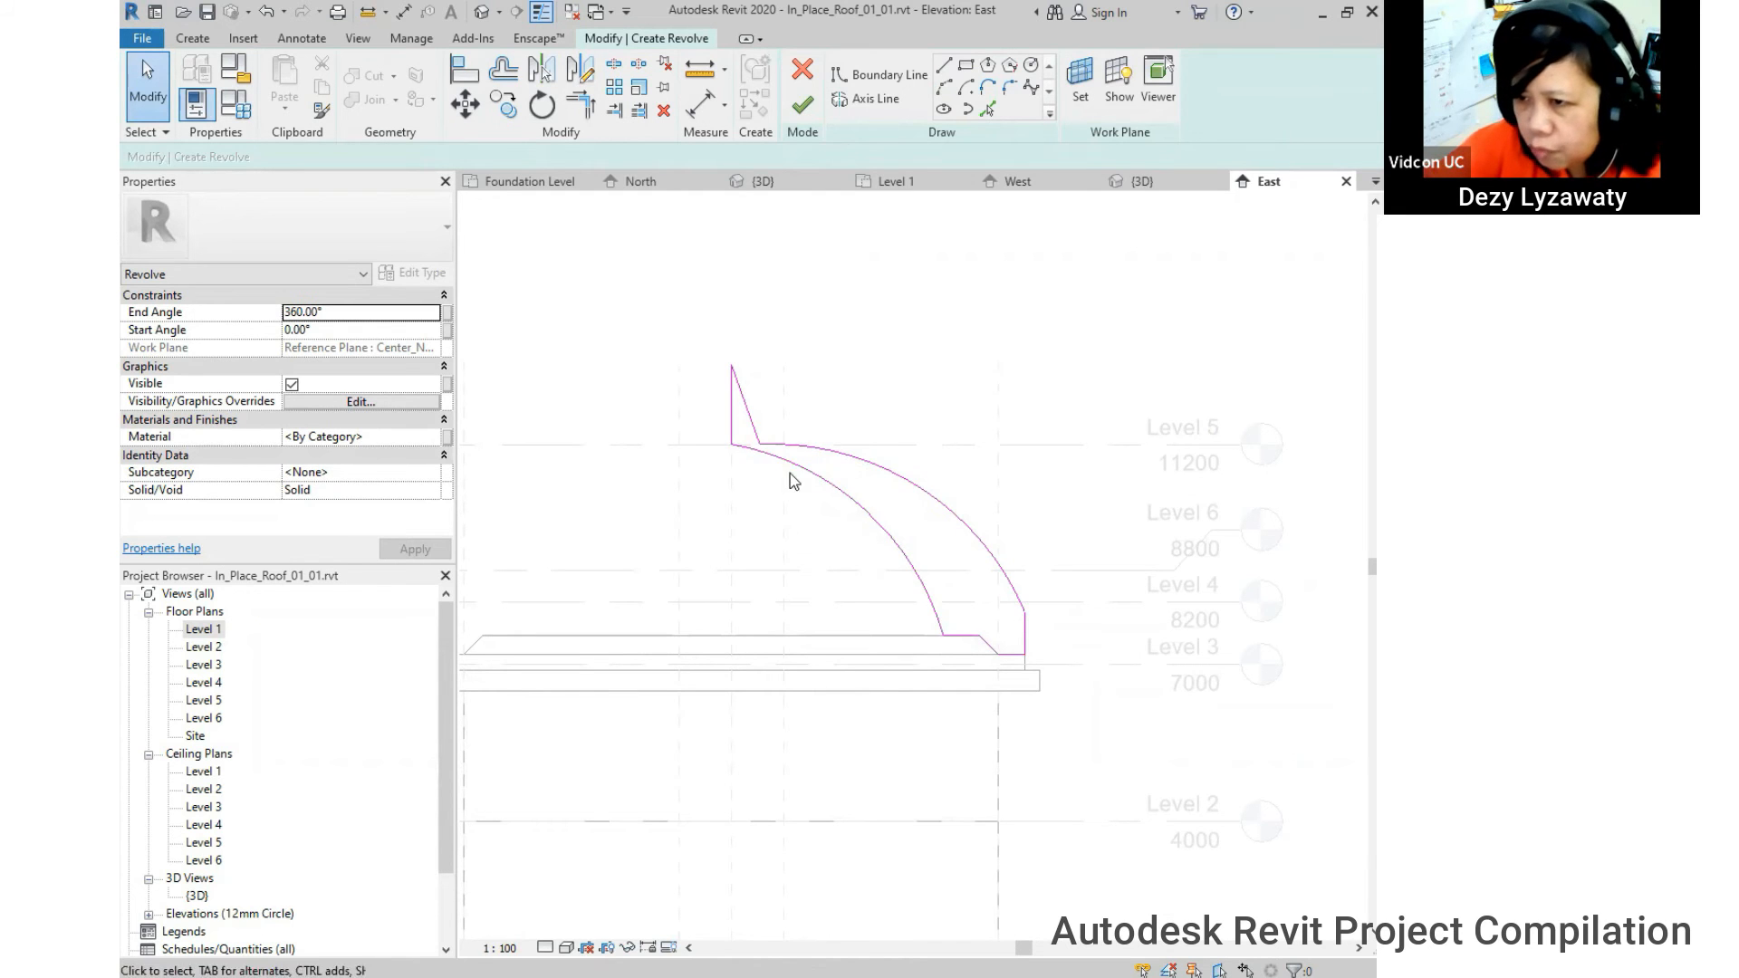
# - Pull the inner arc's lower end away from the eave's top edge and reconnect it to that edge's inner endpoint
pyautogui.click(925, 598)
pyautogui.moveTo(943, 638); pyautogui.dragTo(1087, 639)
pyautogui.click(980, 658)
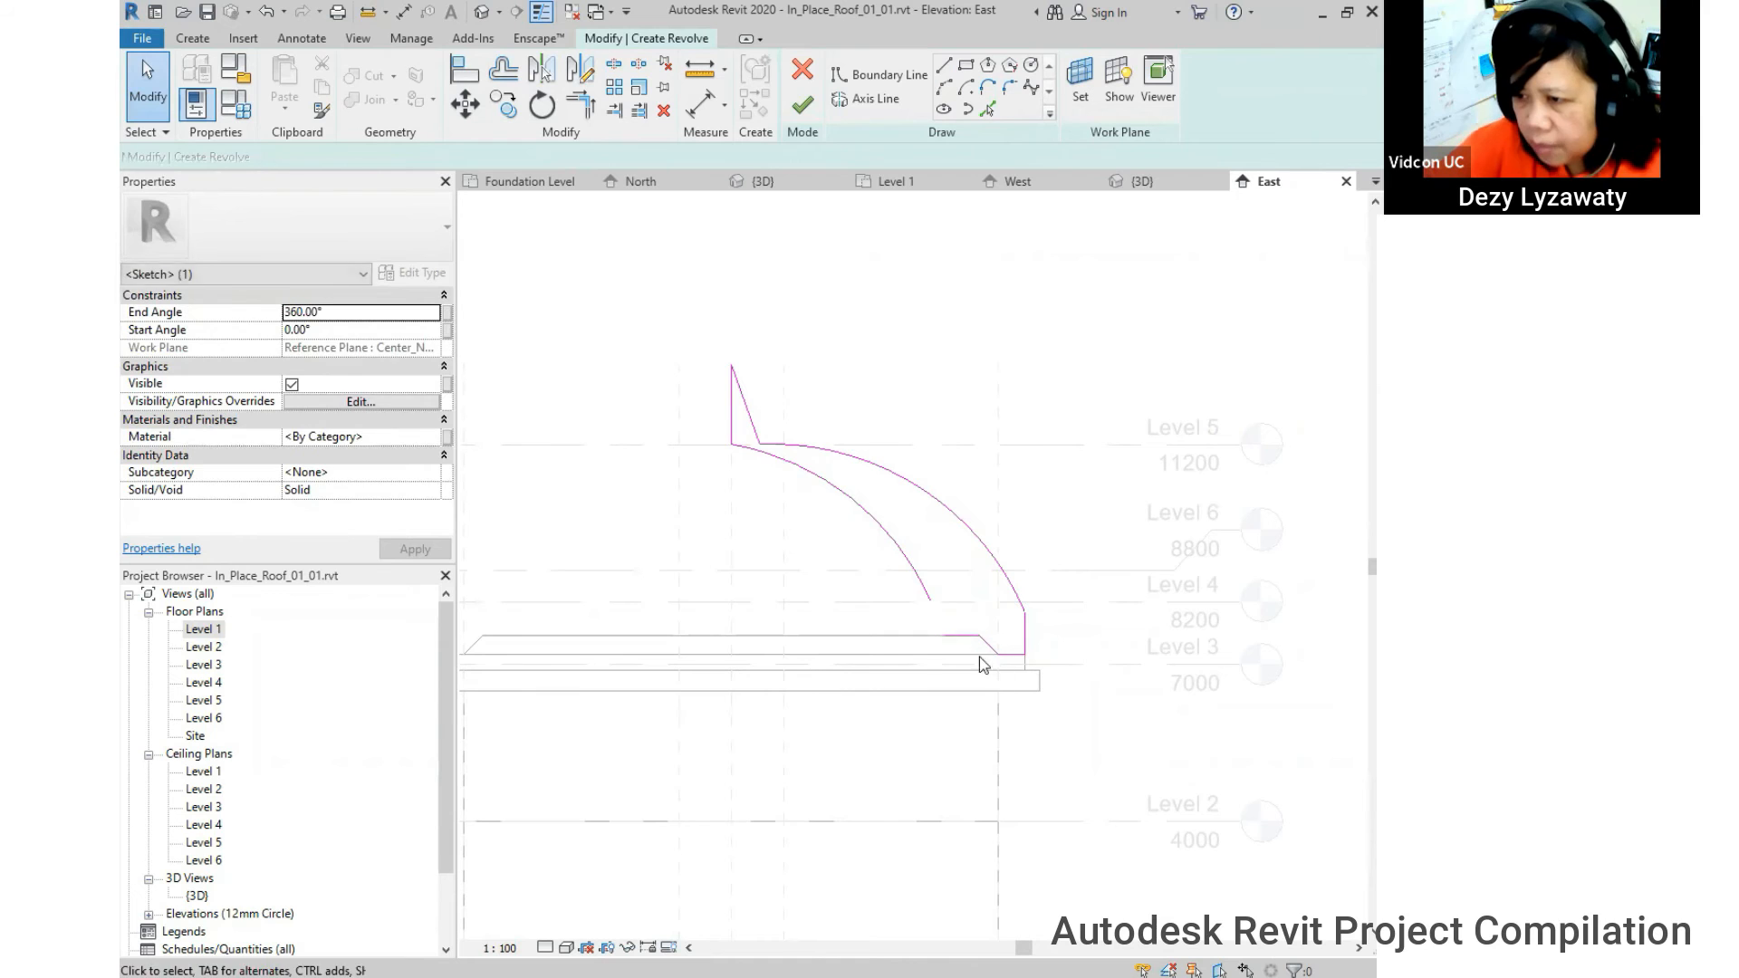
pyautogui.click(923, 594)
pyautogui.moveTo(931, 601); pyautogui.dragTo(943, 635)
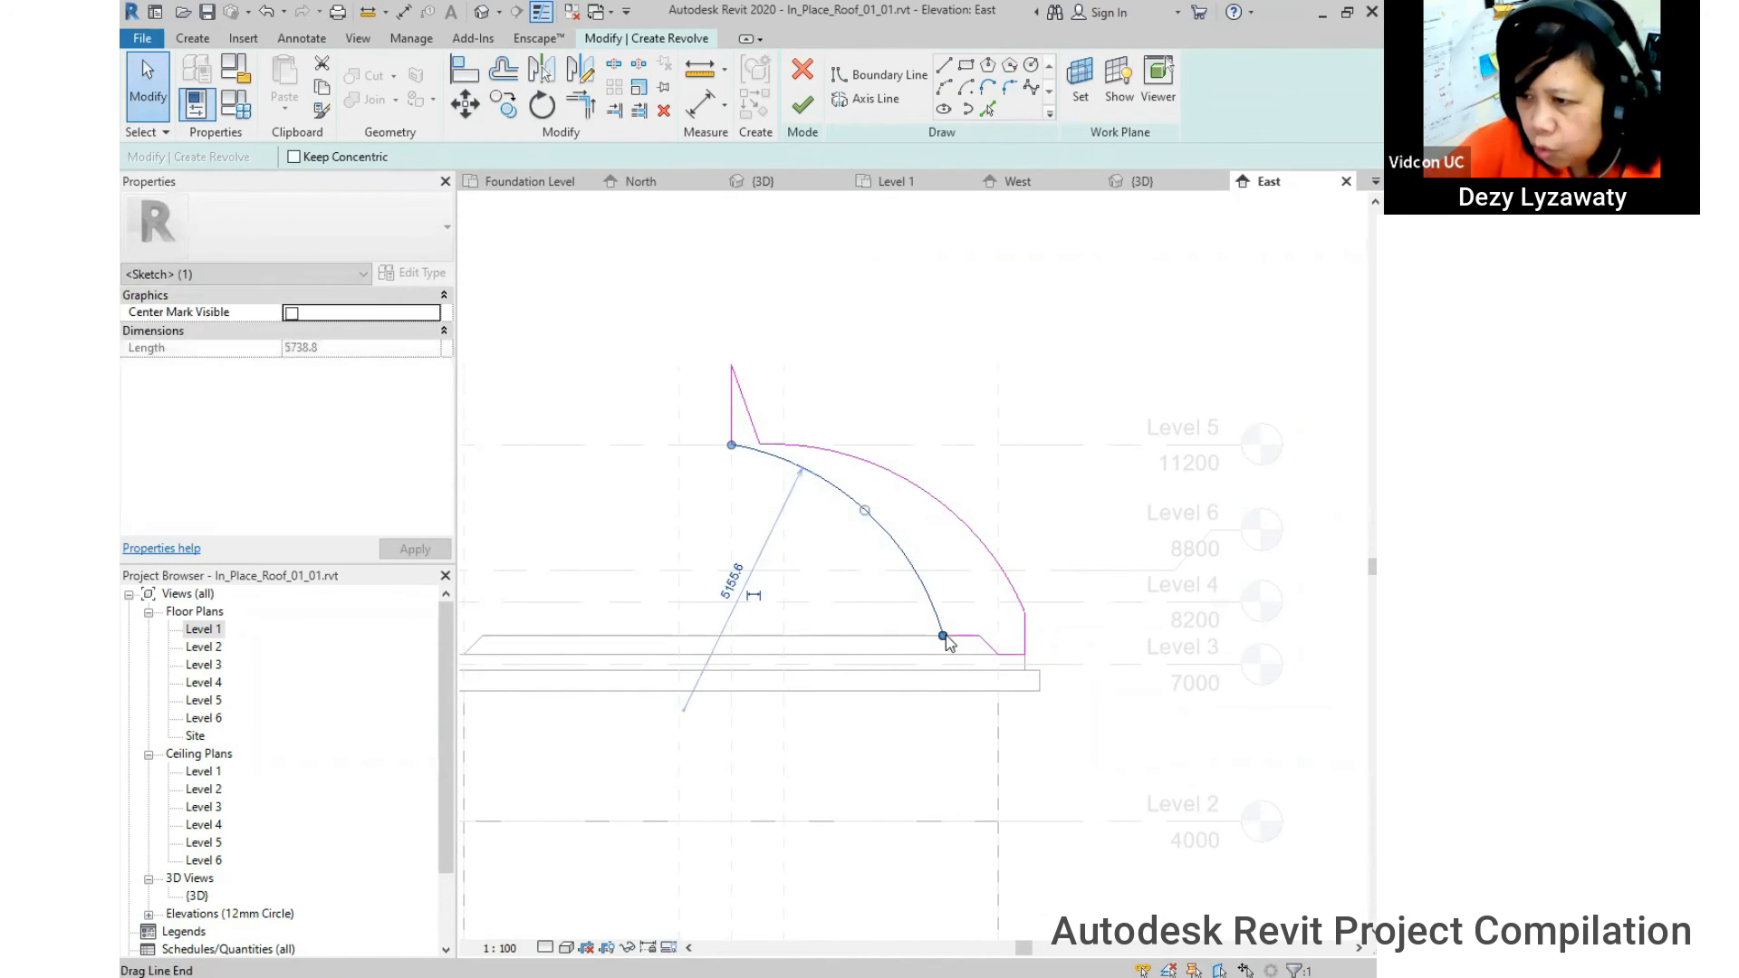
pyautogui.click(844, 553)
pyautogui.moveTo(827, 535); pyautogui.dragTo(907, 570, button='middle')
pyautogui.moveTo(1141, 496); pyautogui.dragTo(1123, 474, button='middle')
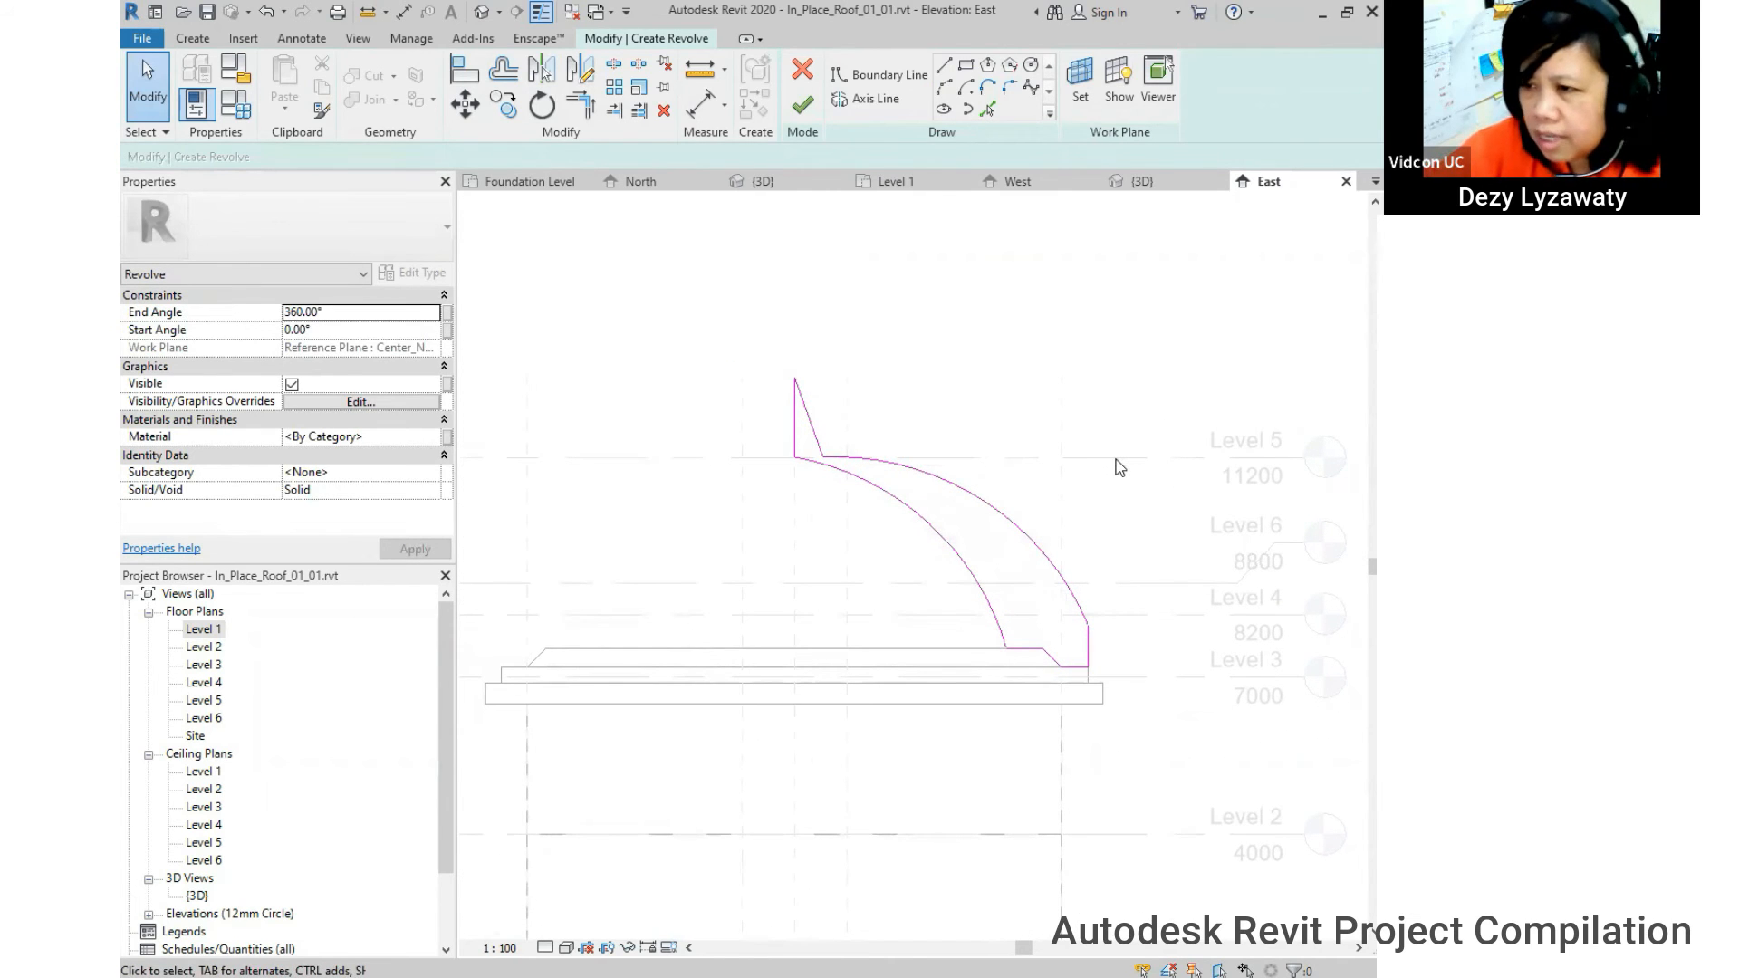
# - Draw a vertical axis line about 7220 mm long from the spire's tip down through the dome's centre and finish the revolve
pyautogui.click(887, 108)
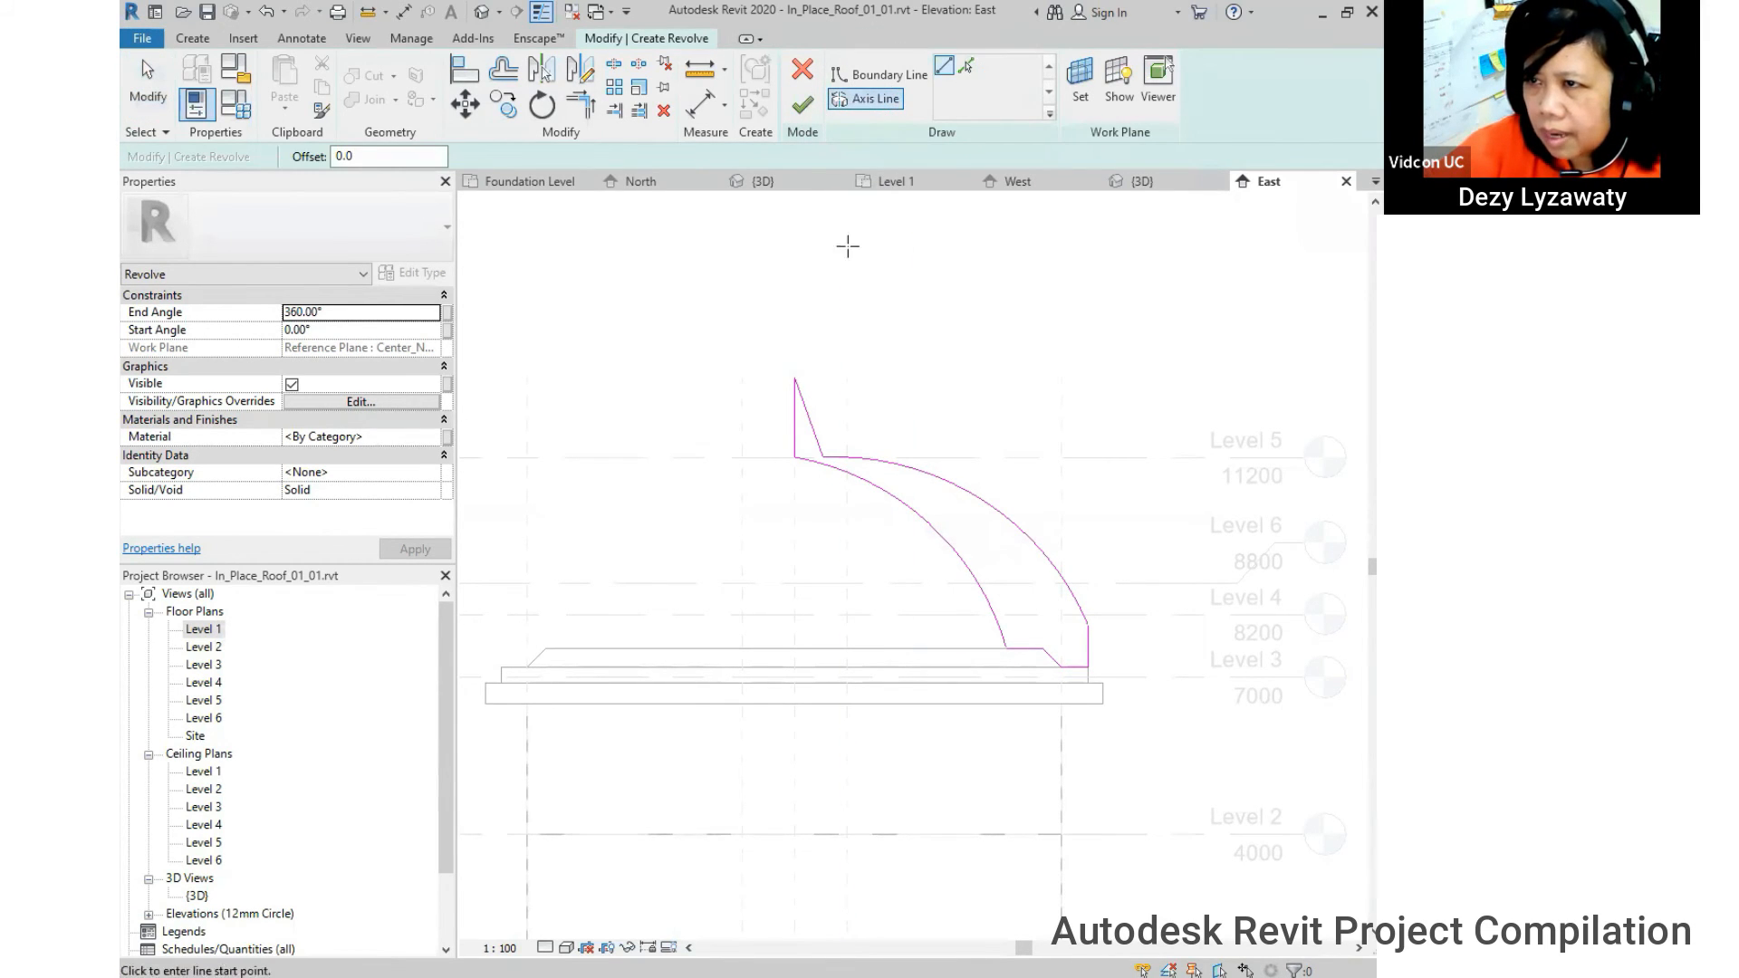
pyautogui.click(795, 377)
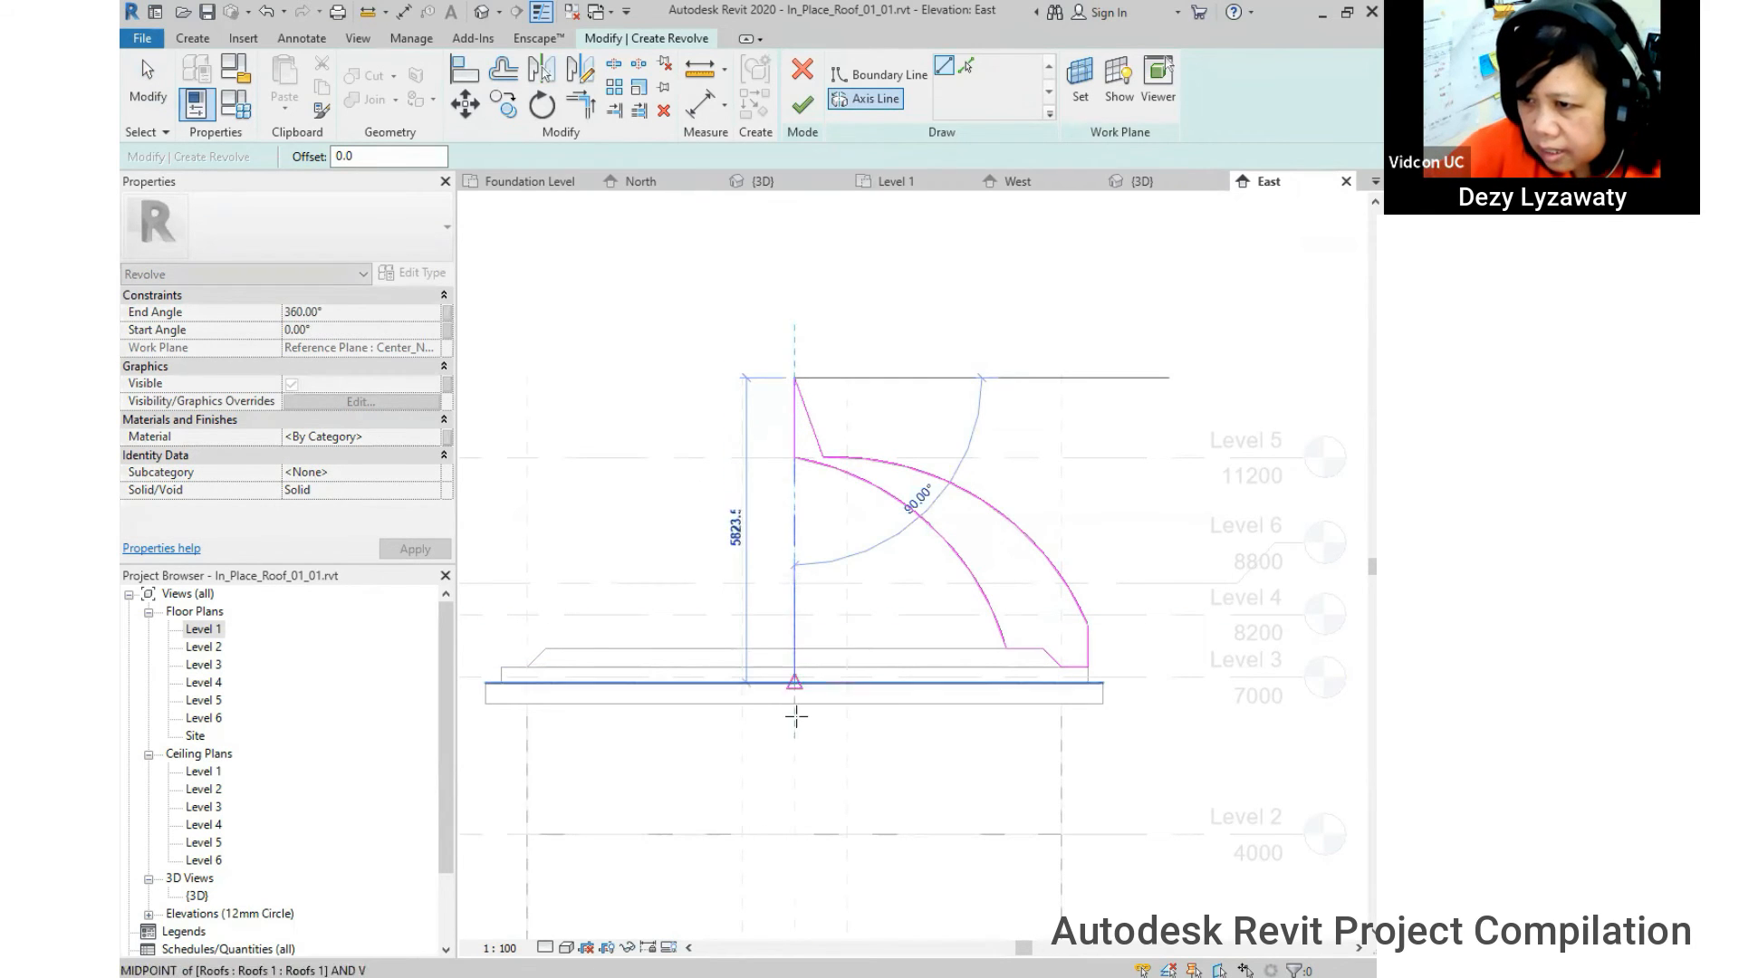
pyautogui.click(796, 749)
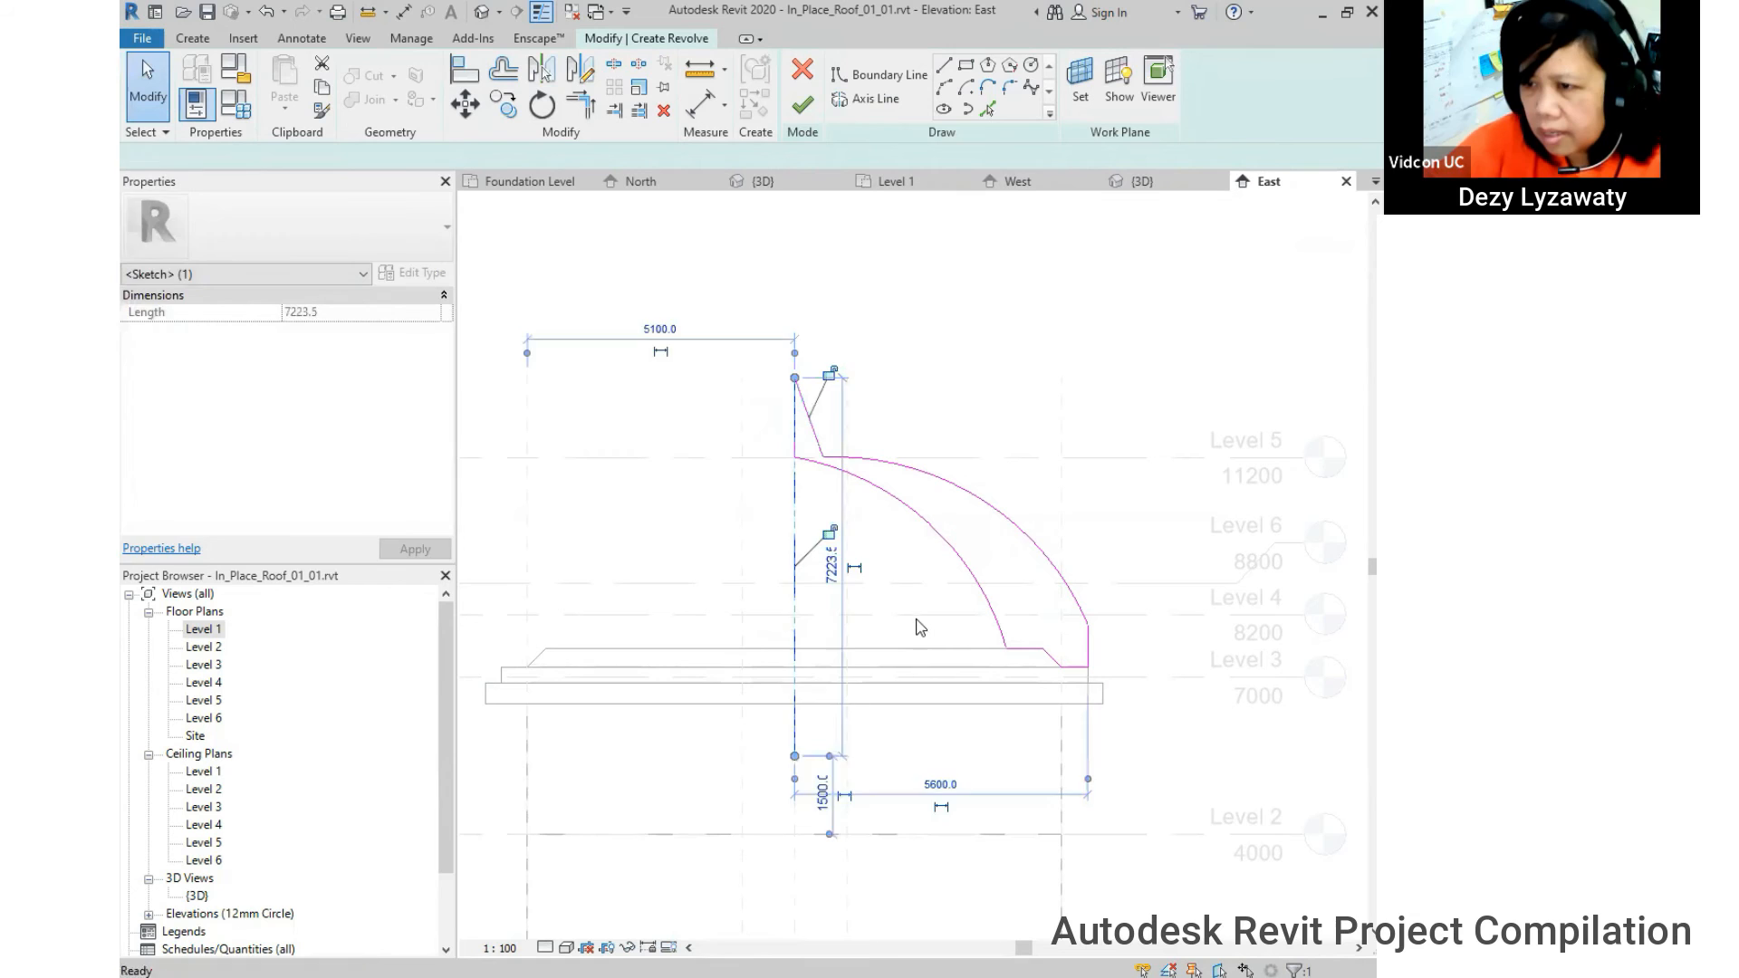
pyautogui.click(906, 645)
pyautogui.press('ctrl')
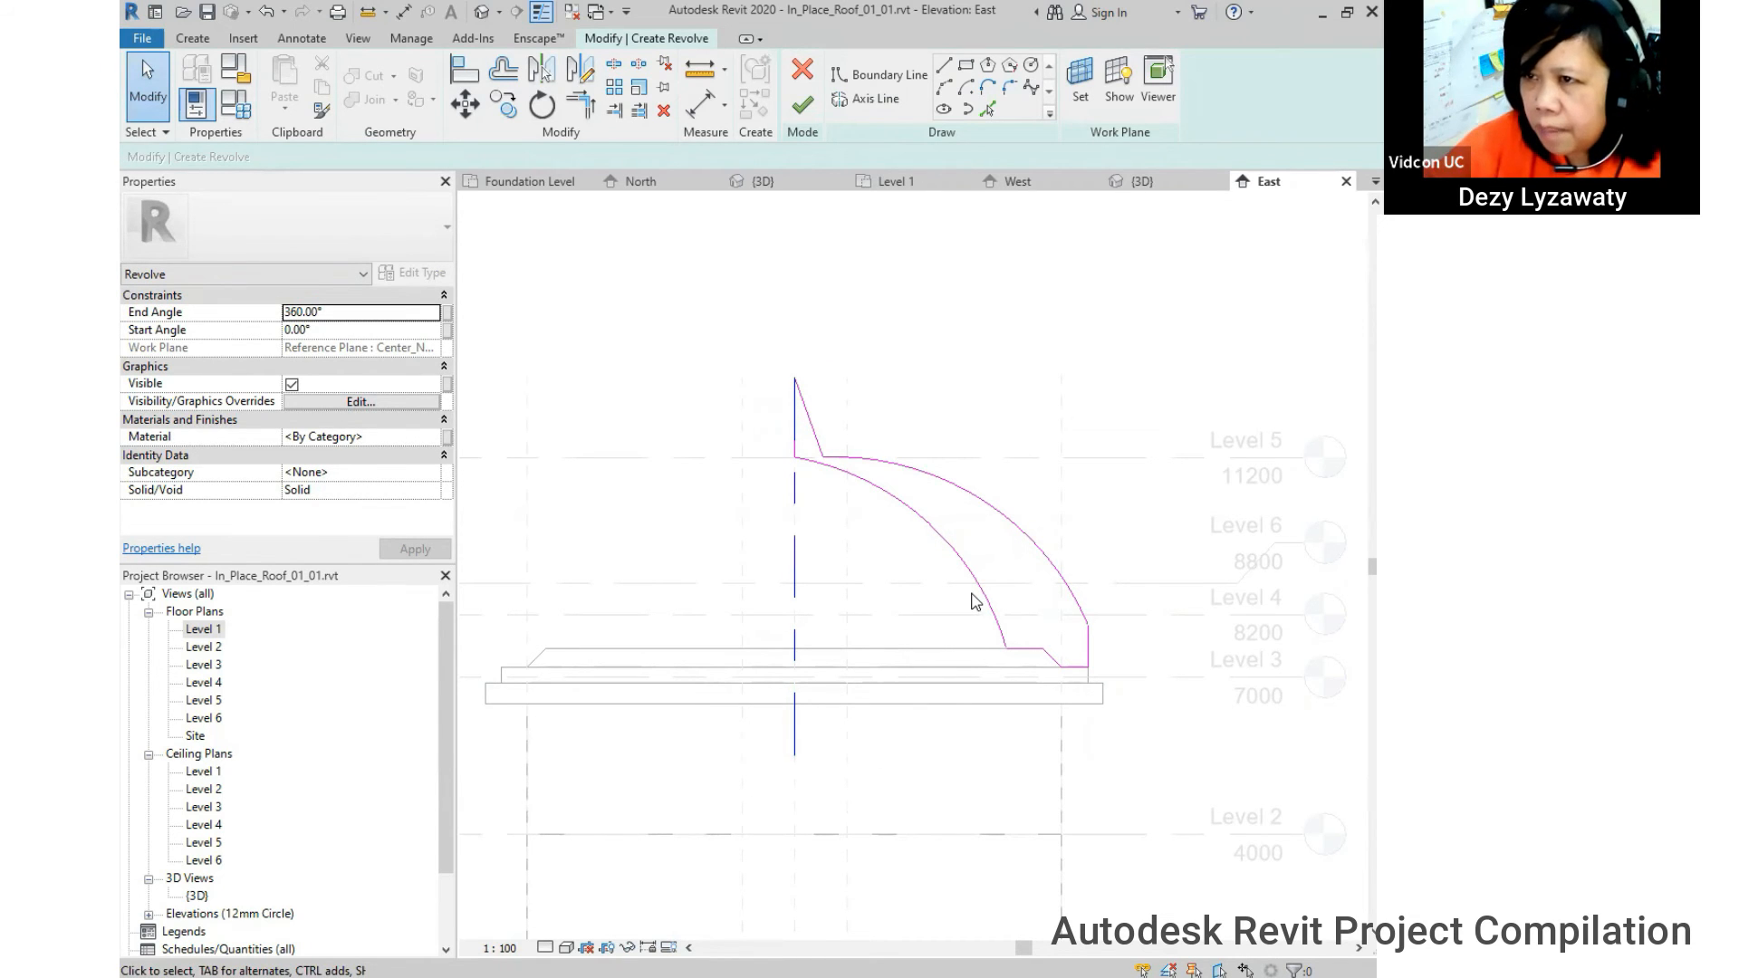
pyautogui.click(807, 119)
pyautogui.click(1019, 367)
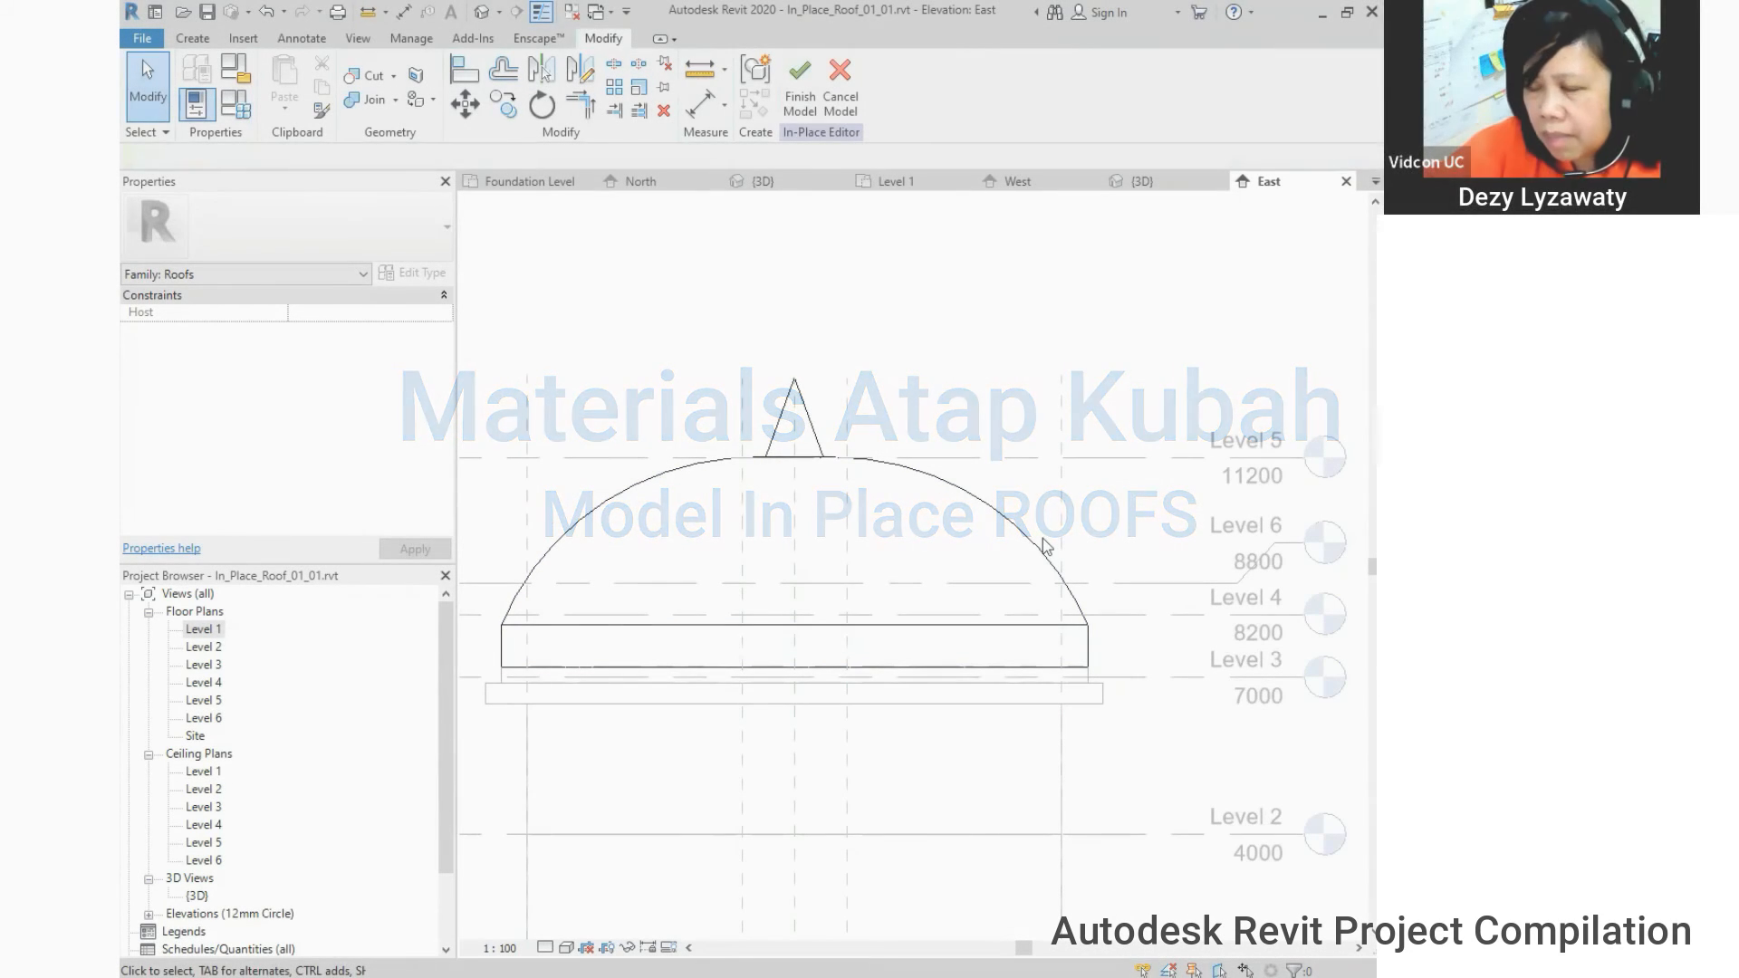
# - Assign the Door - Frame/Mullion material to the revolved dome
pyautogui.click(1042, 549)
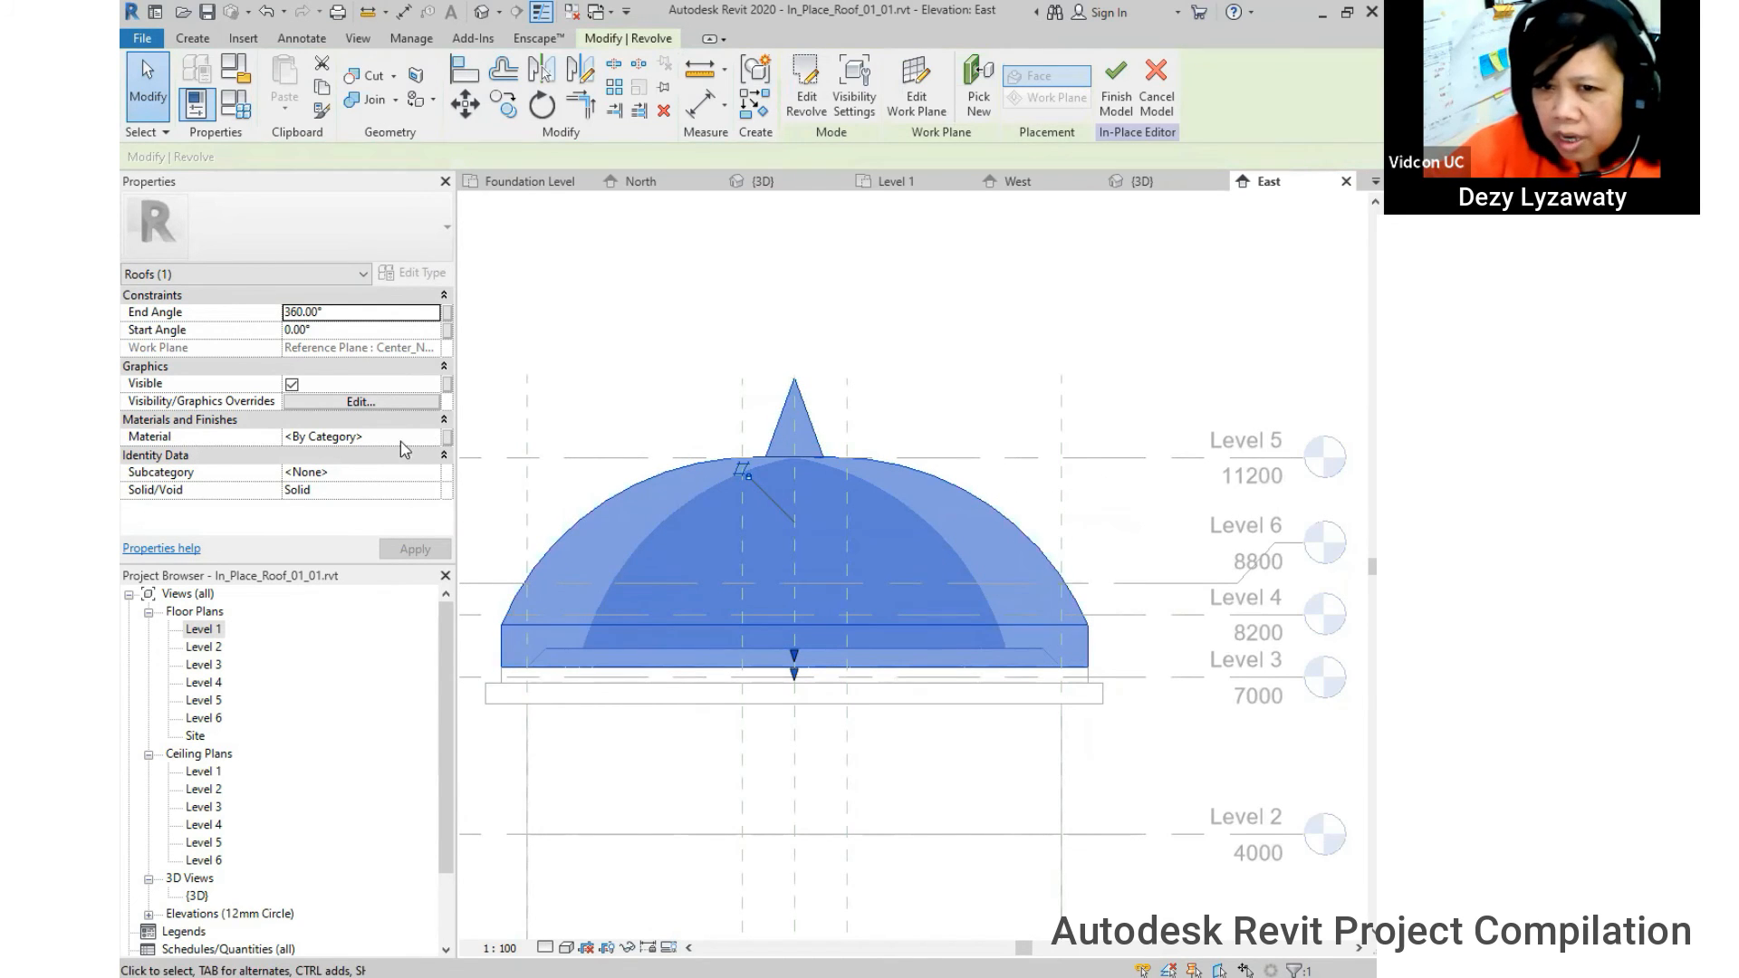
pyautogui.click(156, 188)
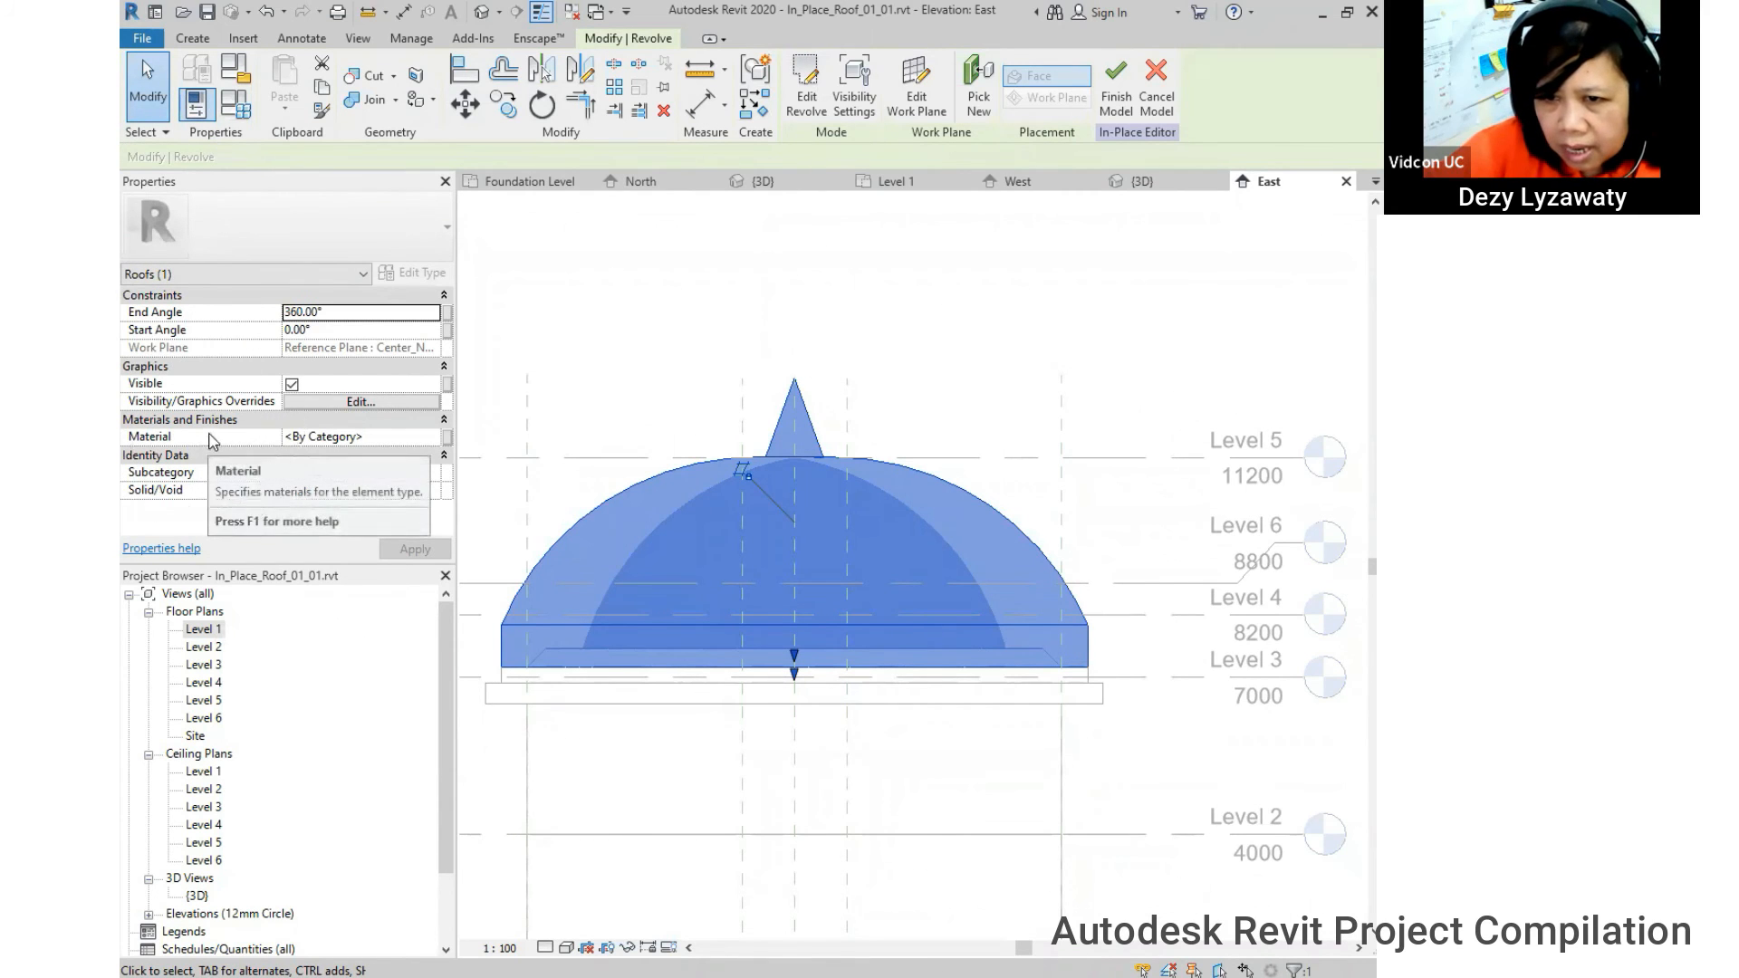
pyautogui.click(439, 439)
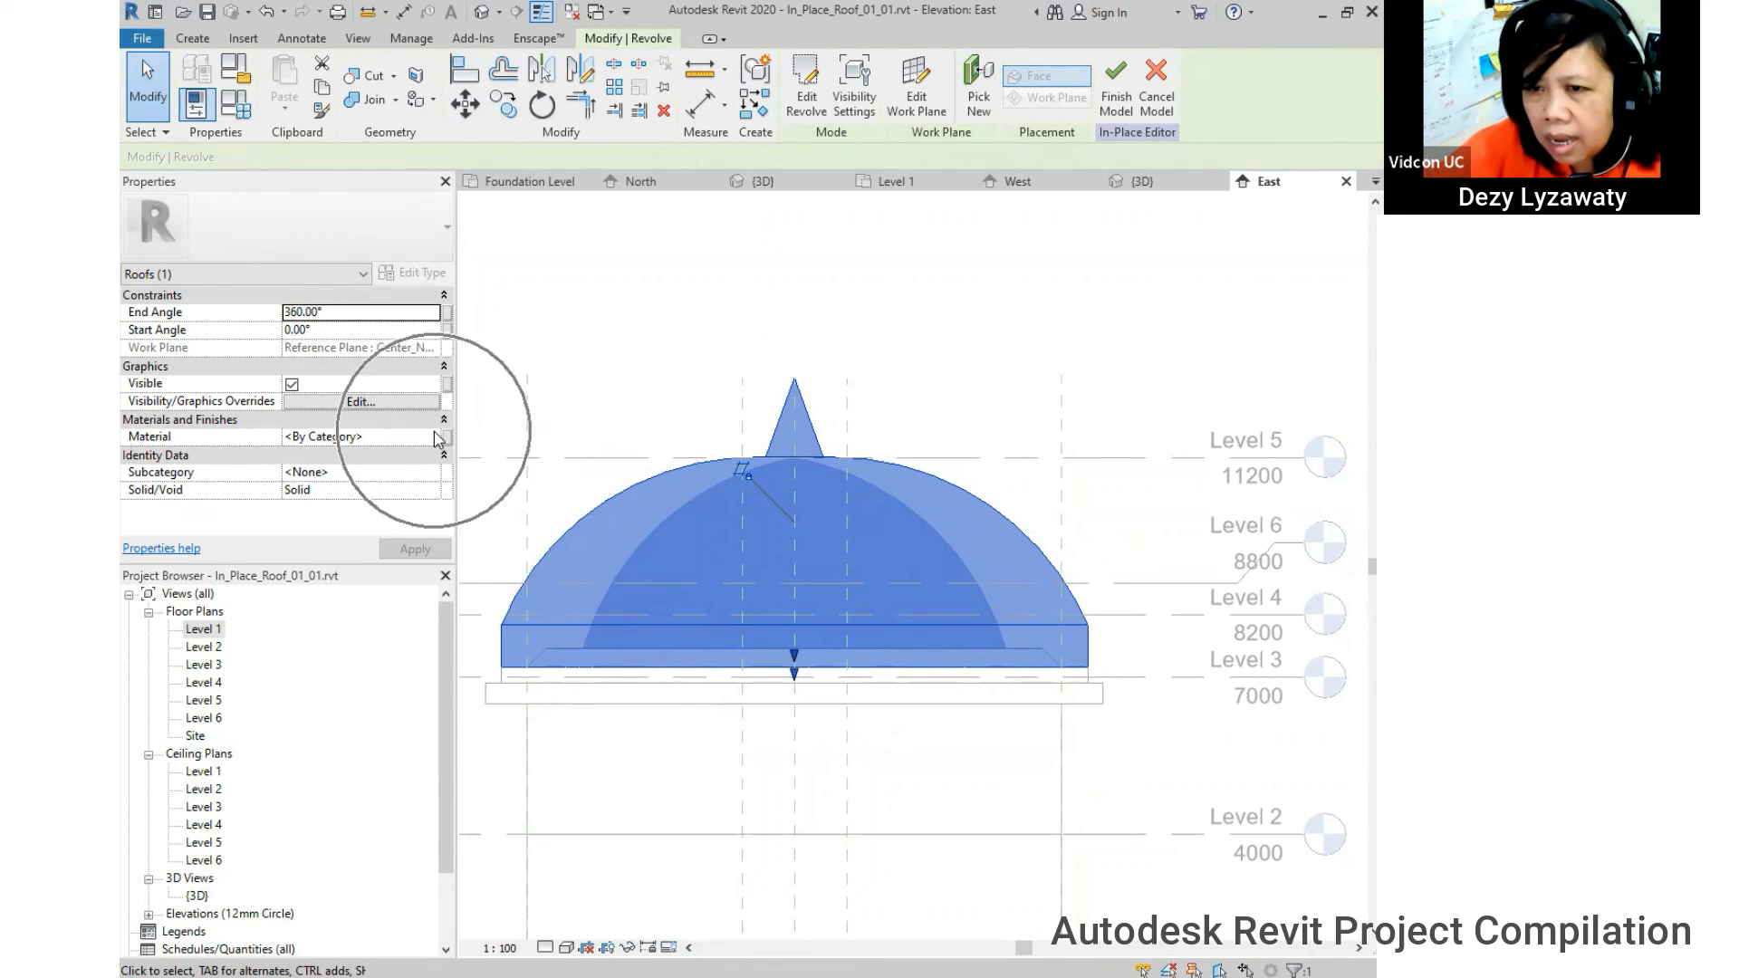
pyautogui.click(350, 441)
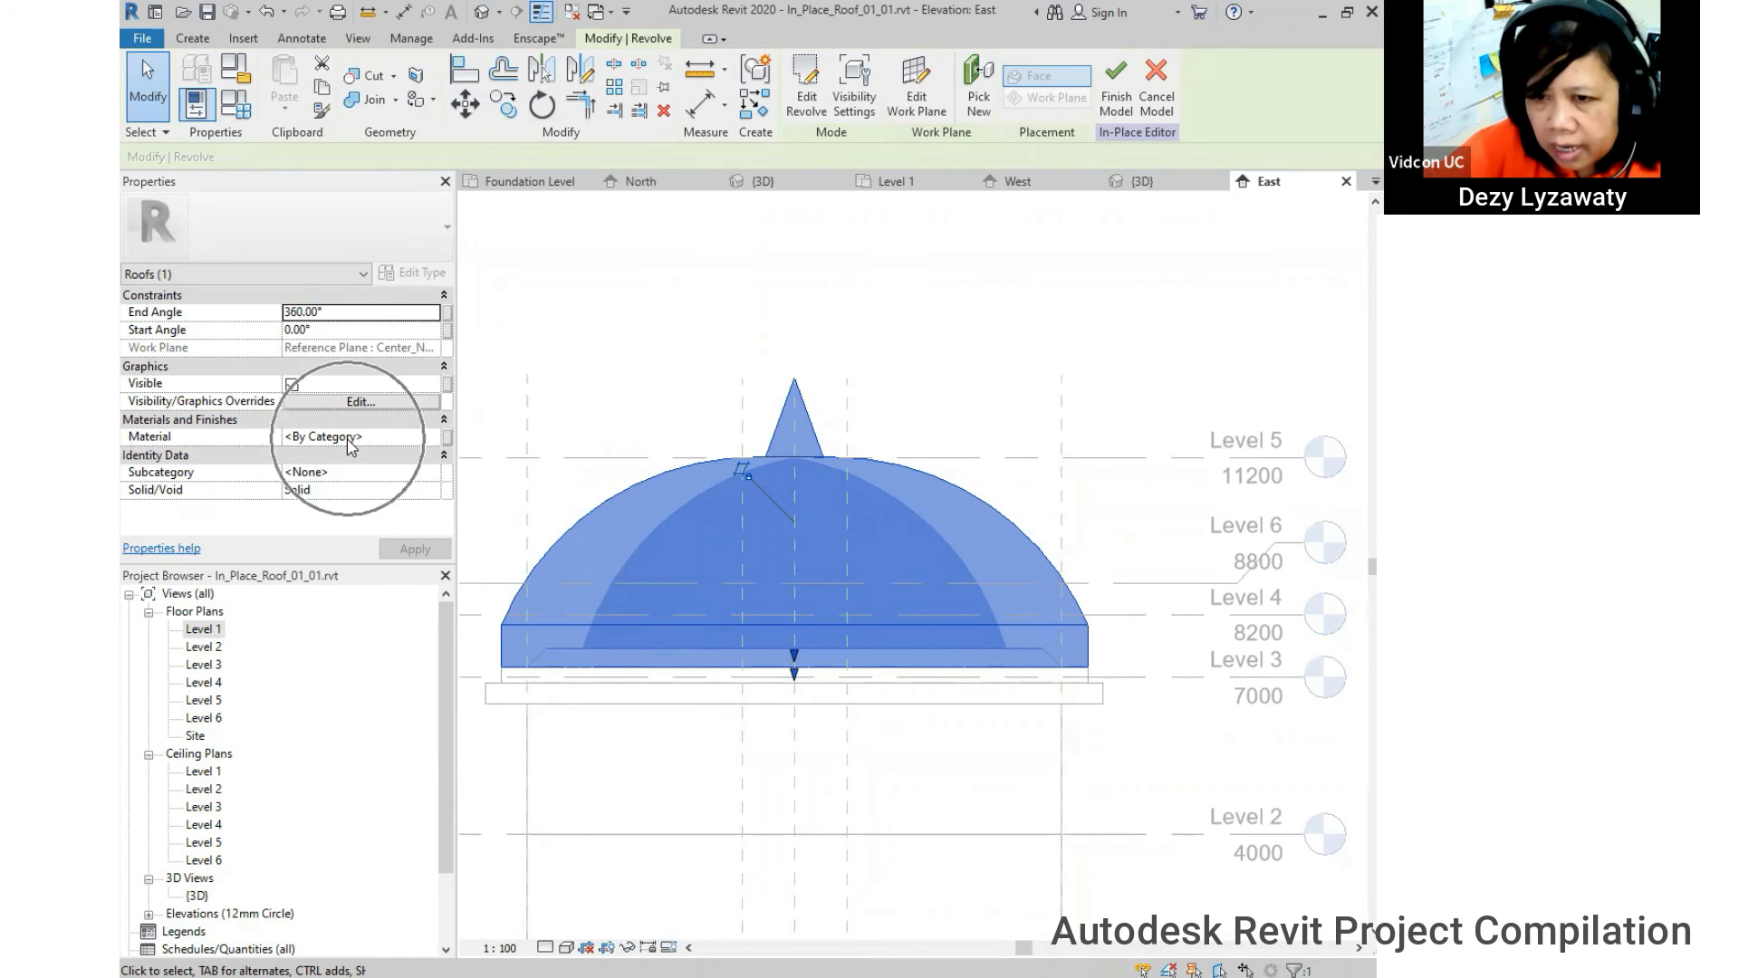
pyautogui.click(433, 439)
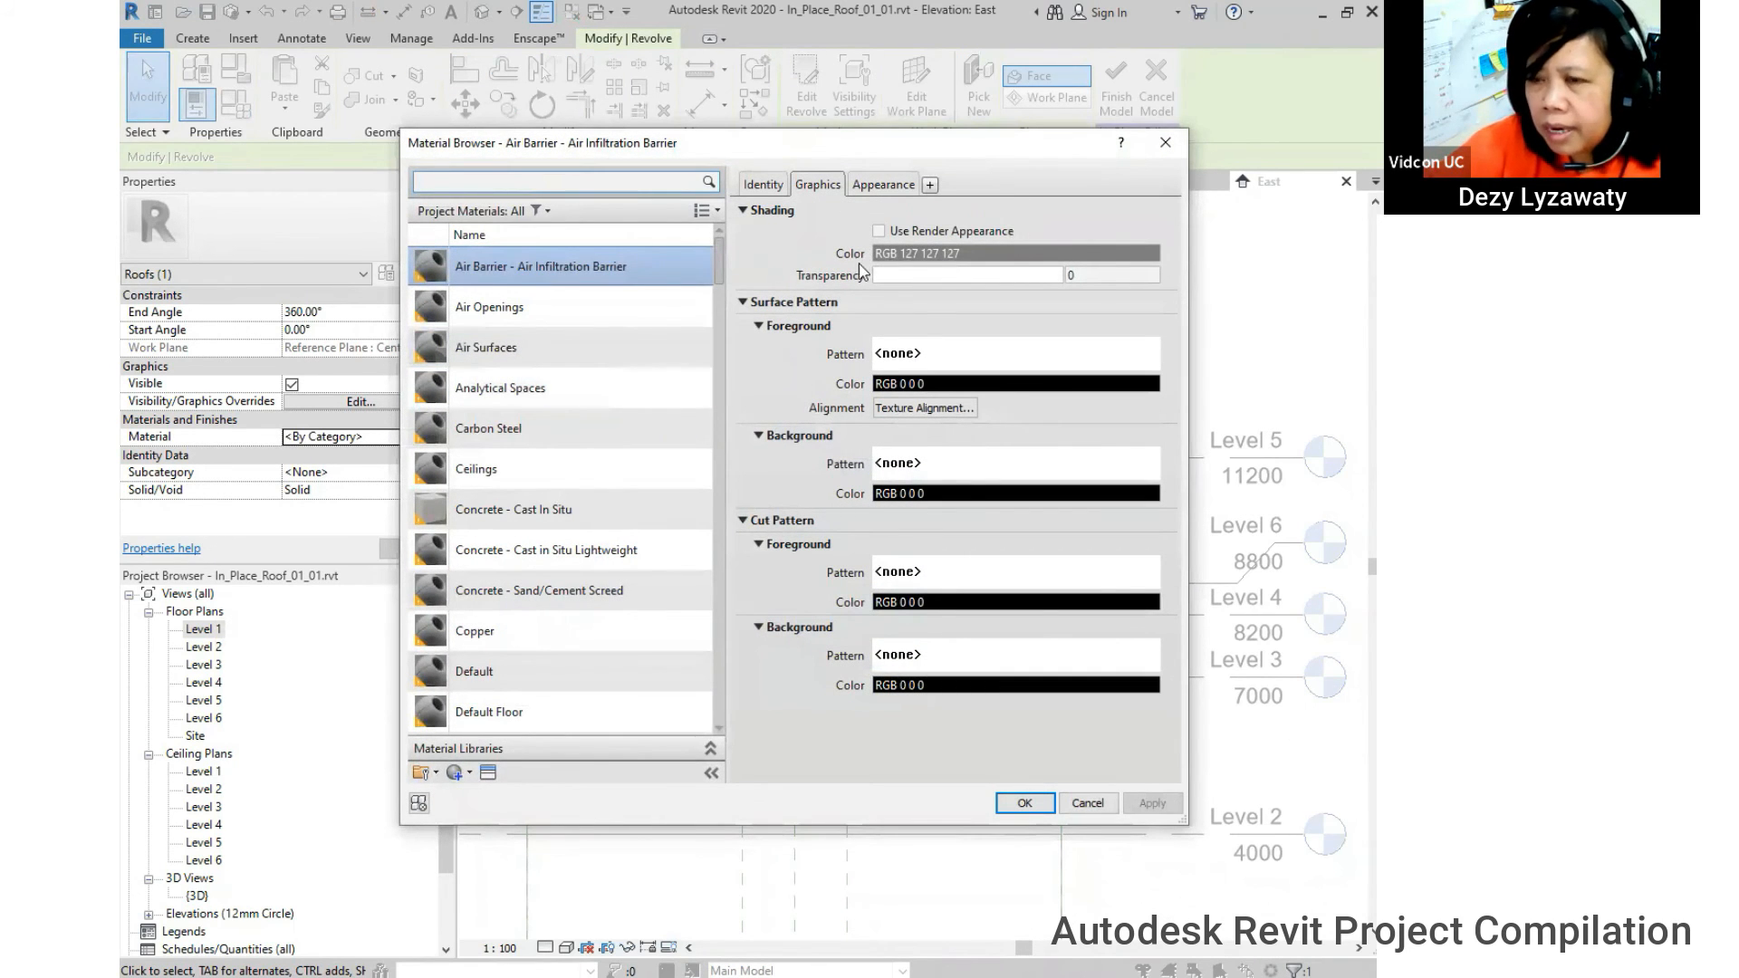
pyautogui.moveTo(722, 281); pyautogui.dragTo(724, 786)
pyautogui.moveTo(727, 721); pyautogui.dragTo(750, 619)
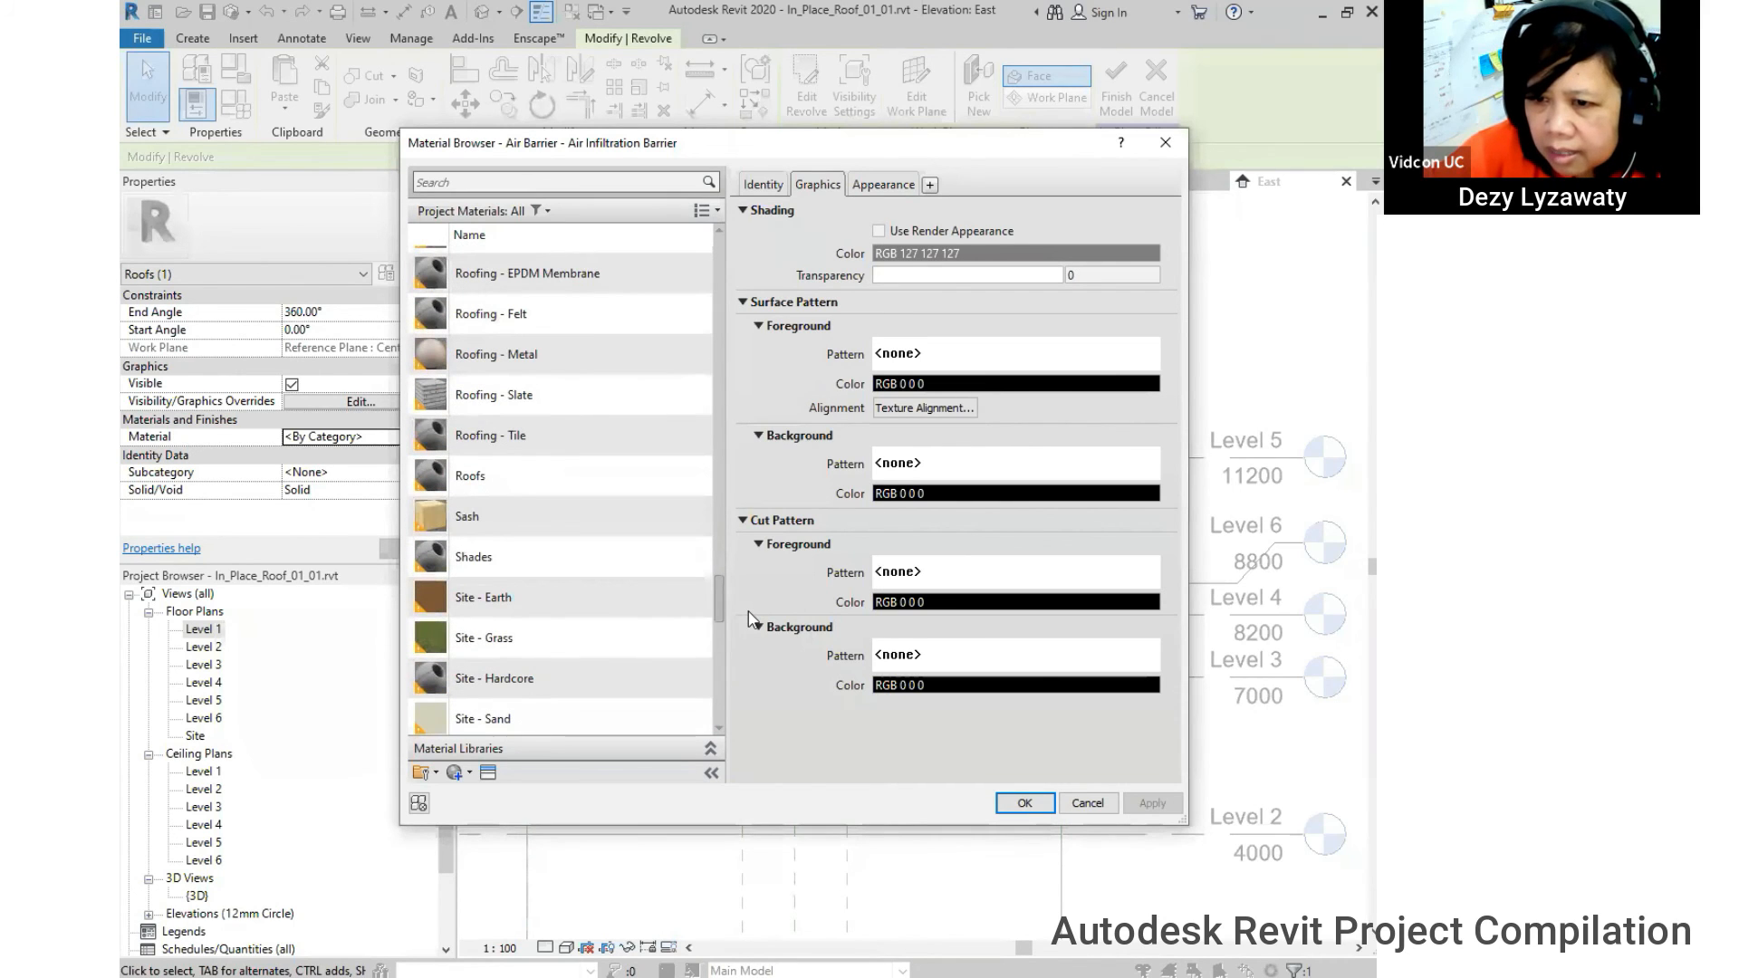
pyautogui.scroll(4, 508, 377)
pyautogui.scroll(20, 507, 377)
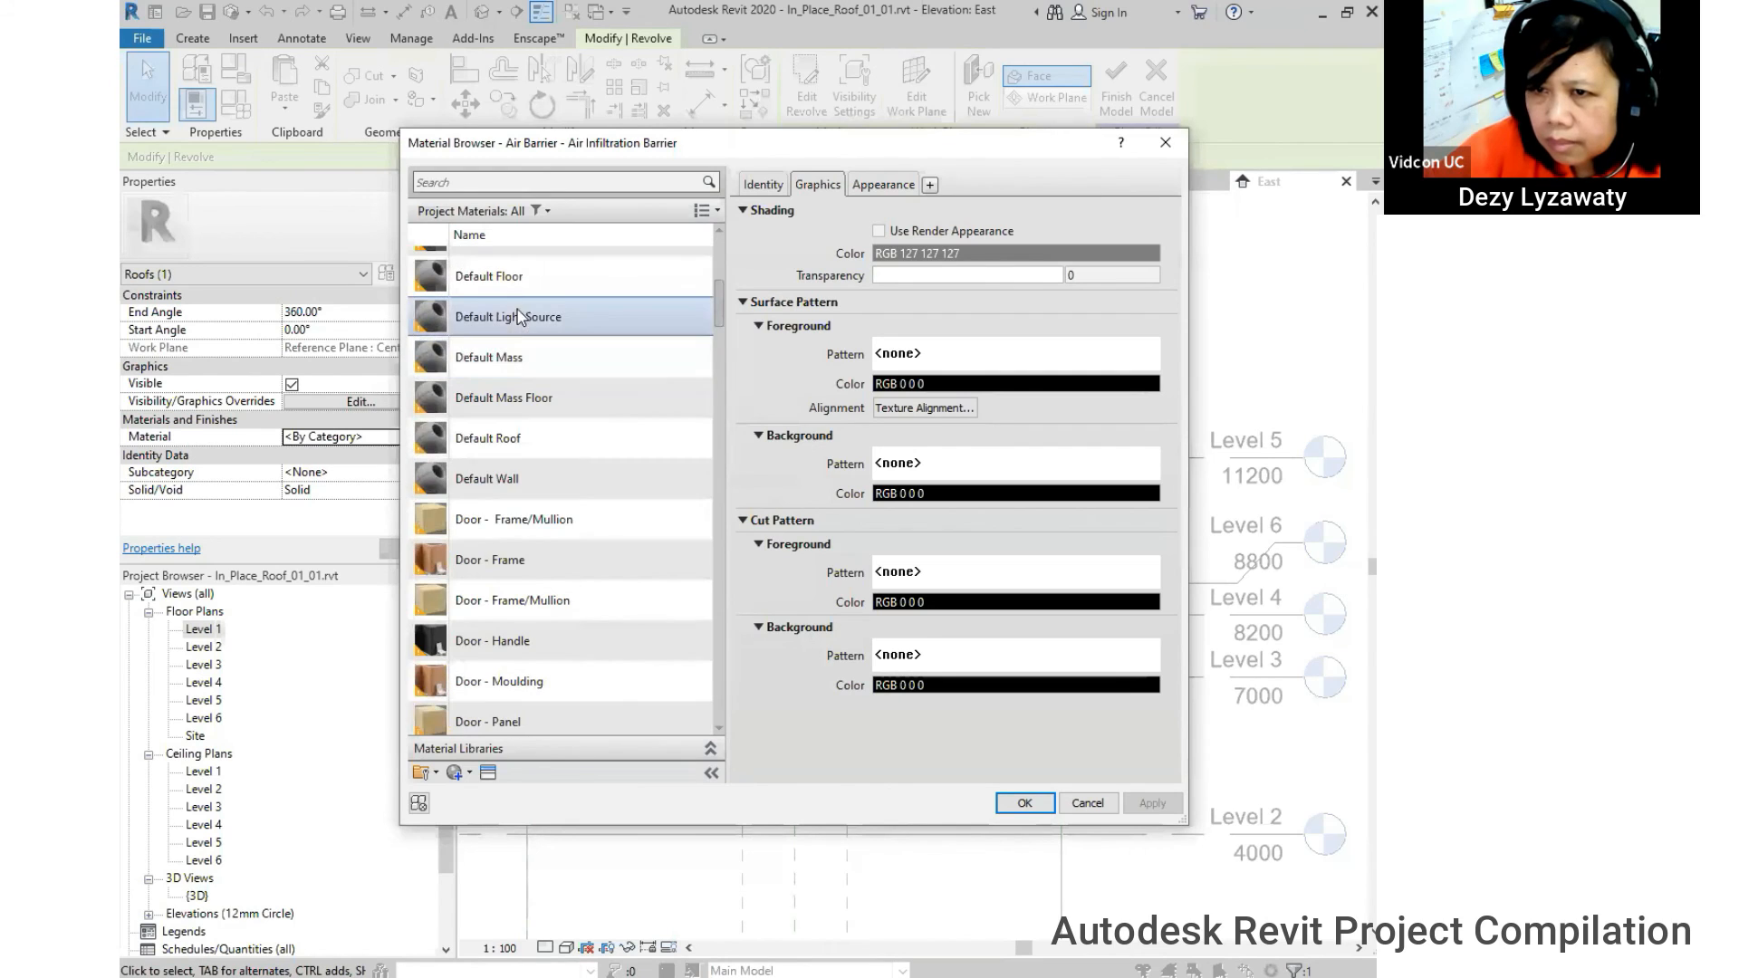
pyautogui.click(514, 519)
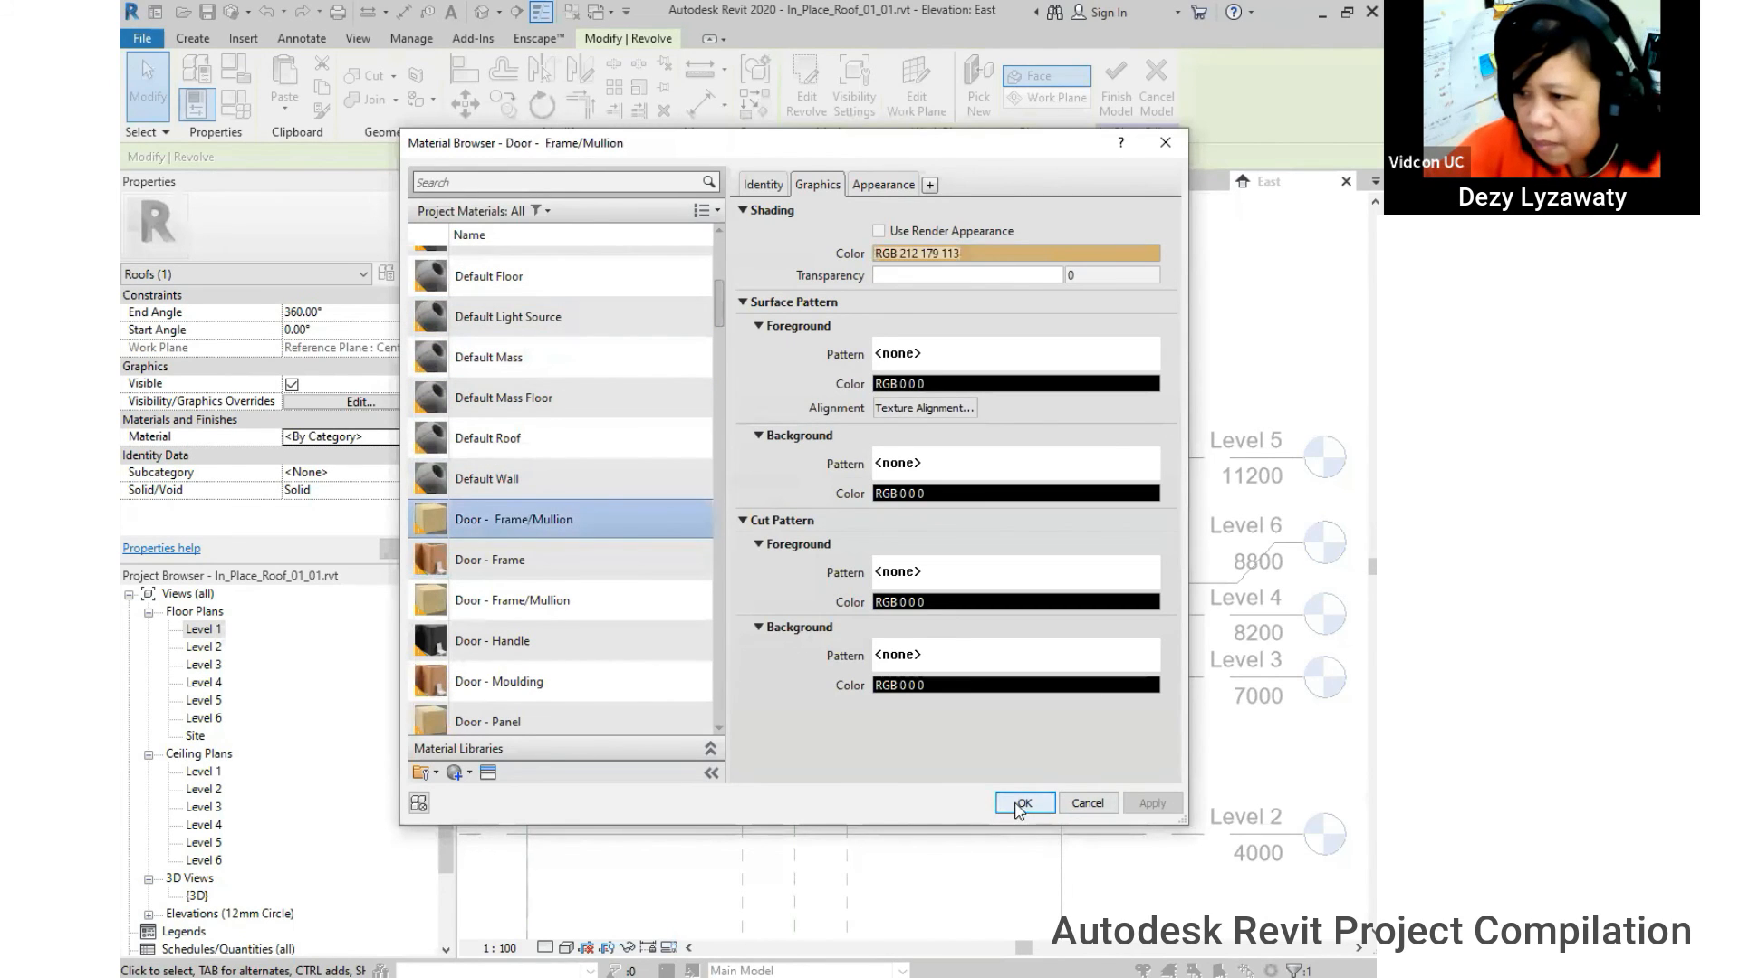
pyautogui.click(1021, 804)
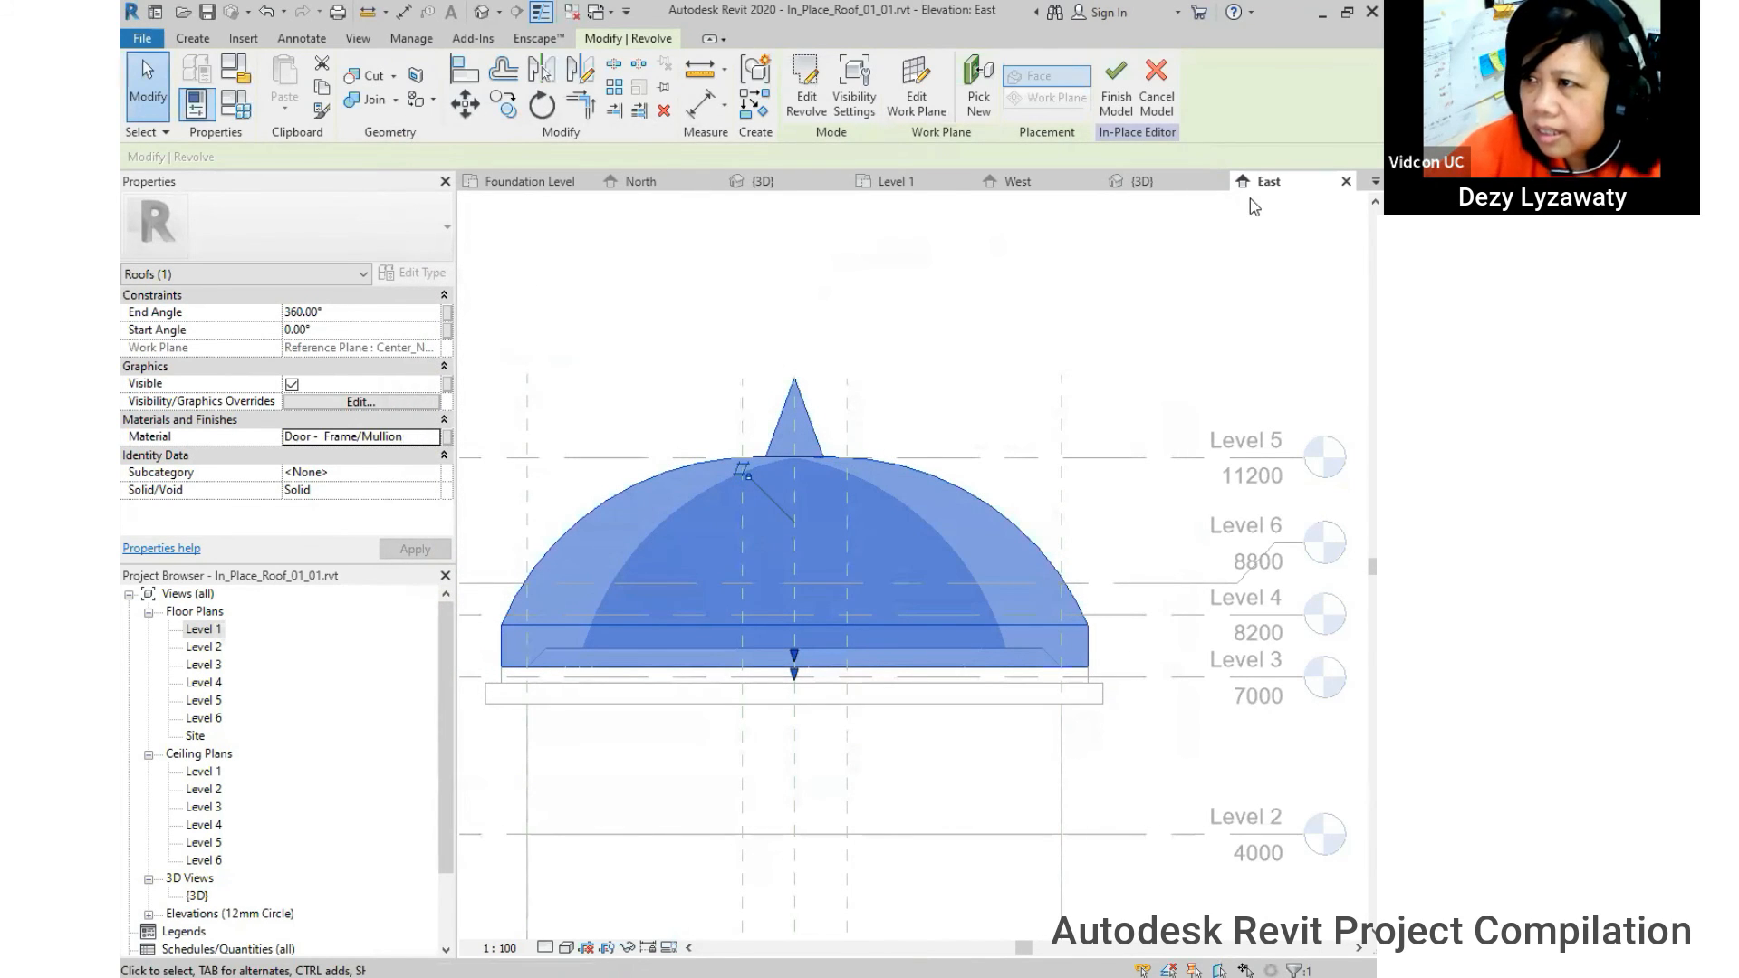
# - Finish the in-place dome roof model and inspect it from another side in the 3D view
pyautogui.click(977, 368)
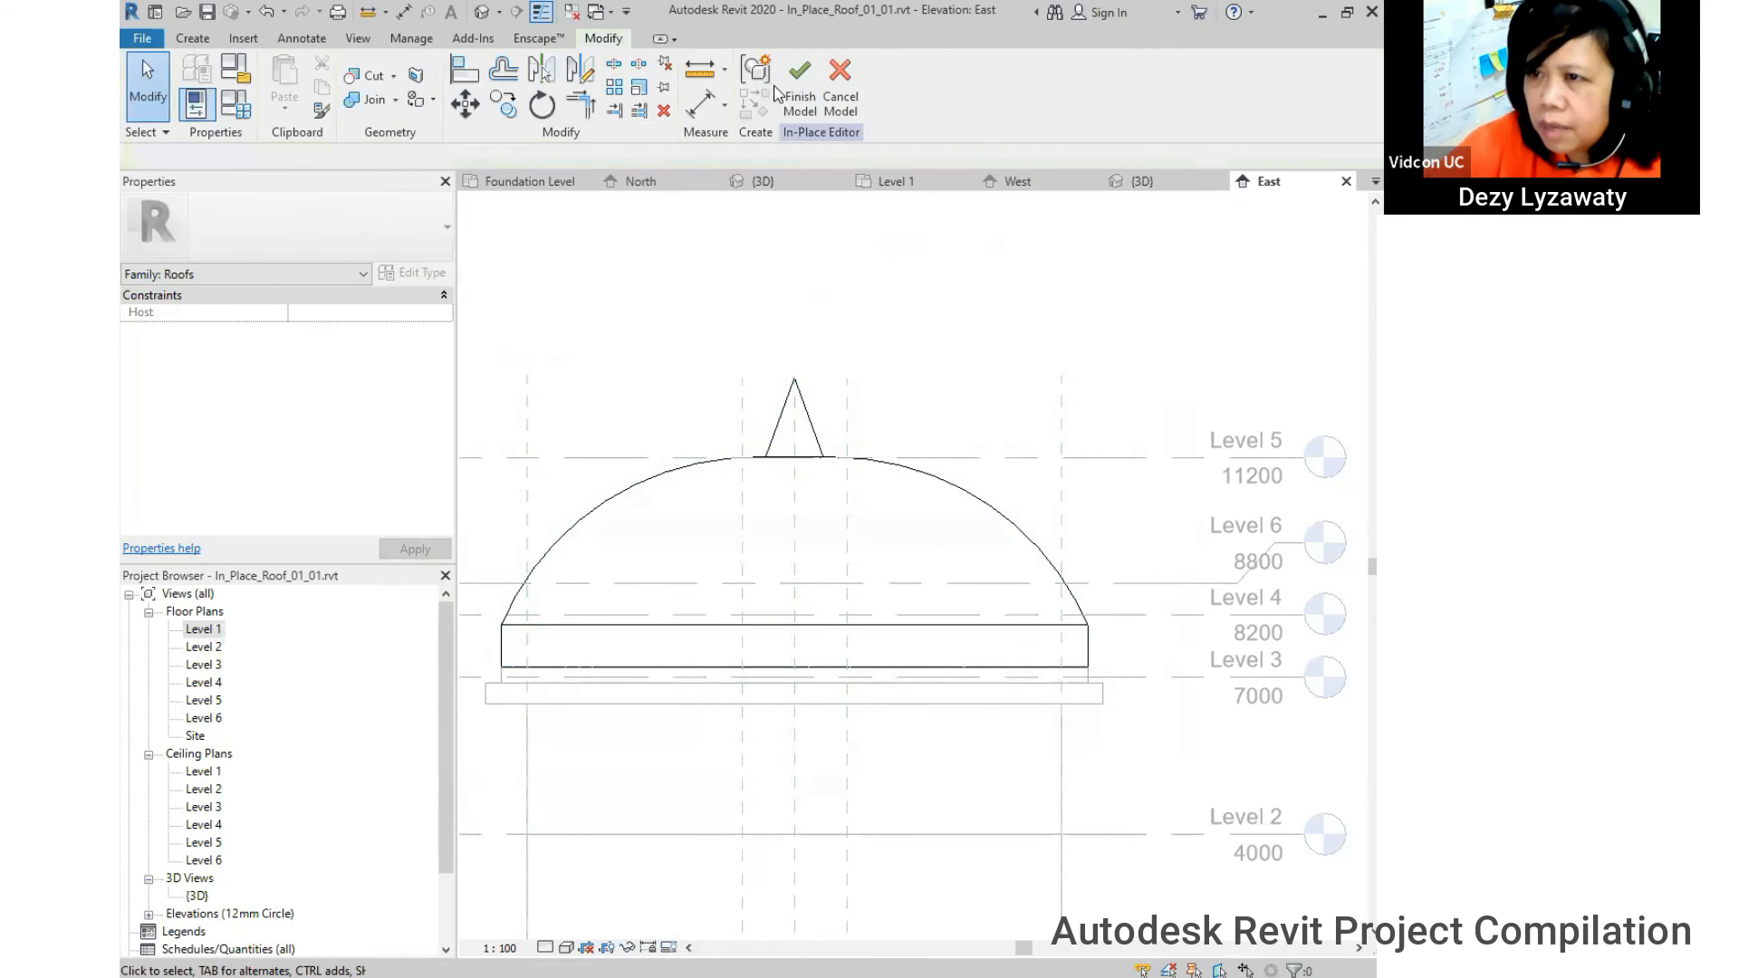
pyautogui.click(798, 72)
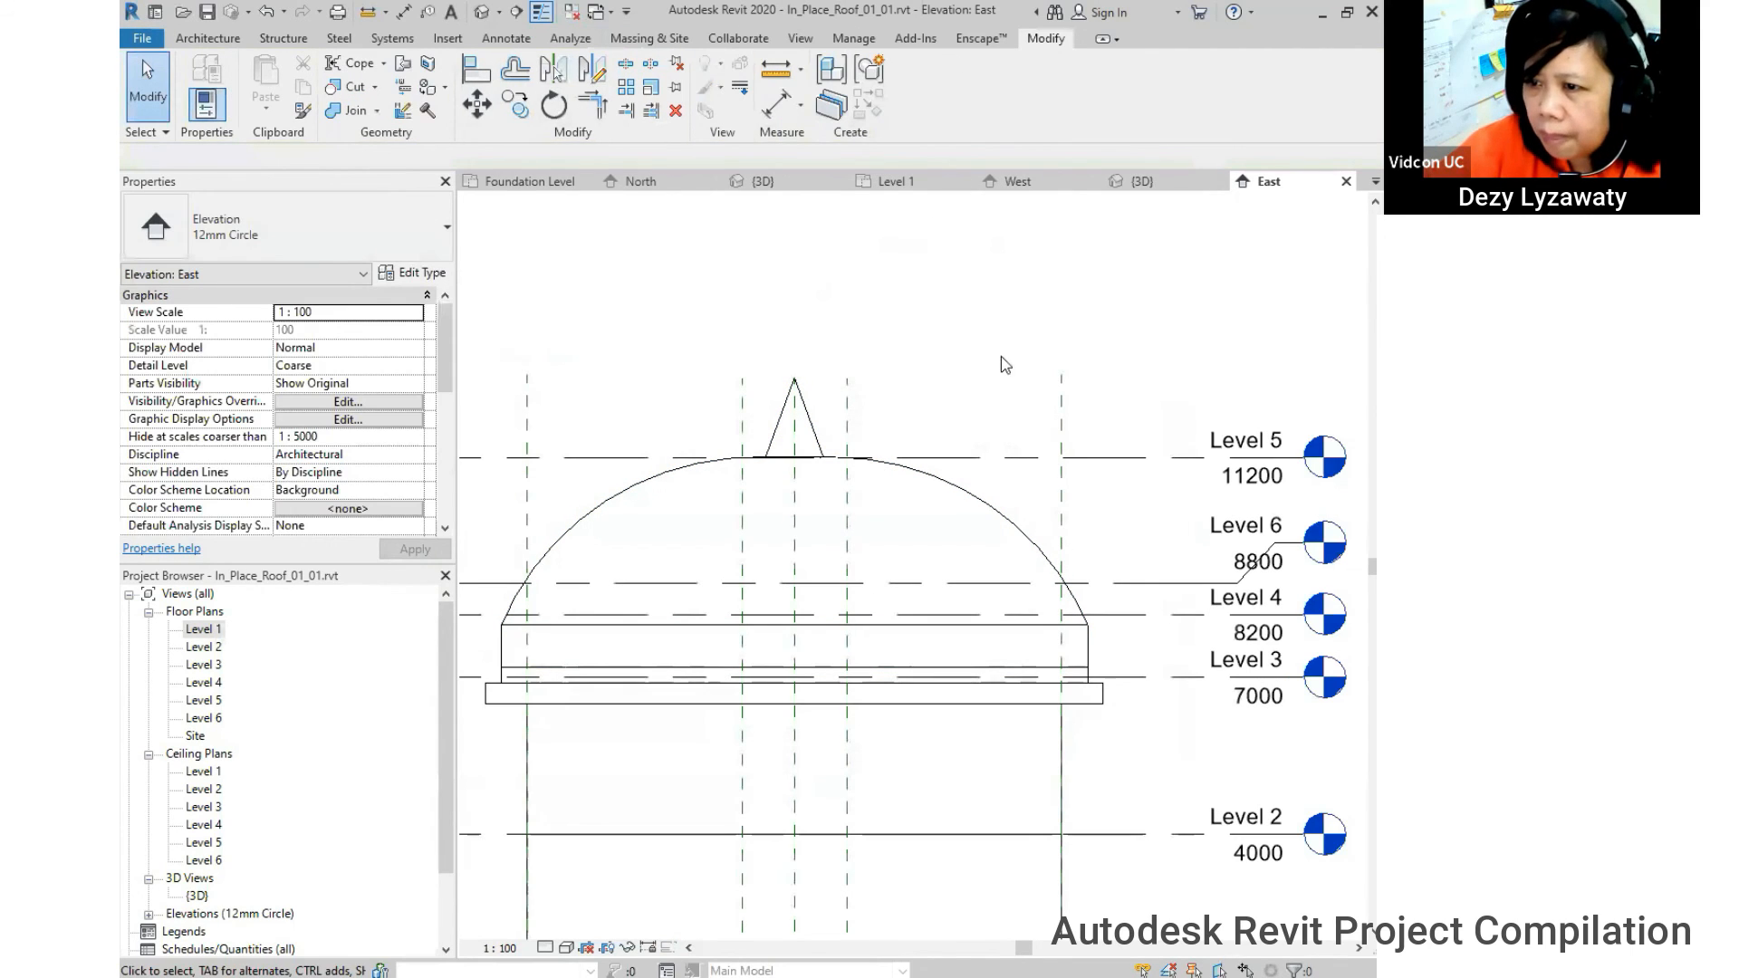
pyautogui.click(488, 16)
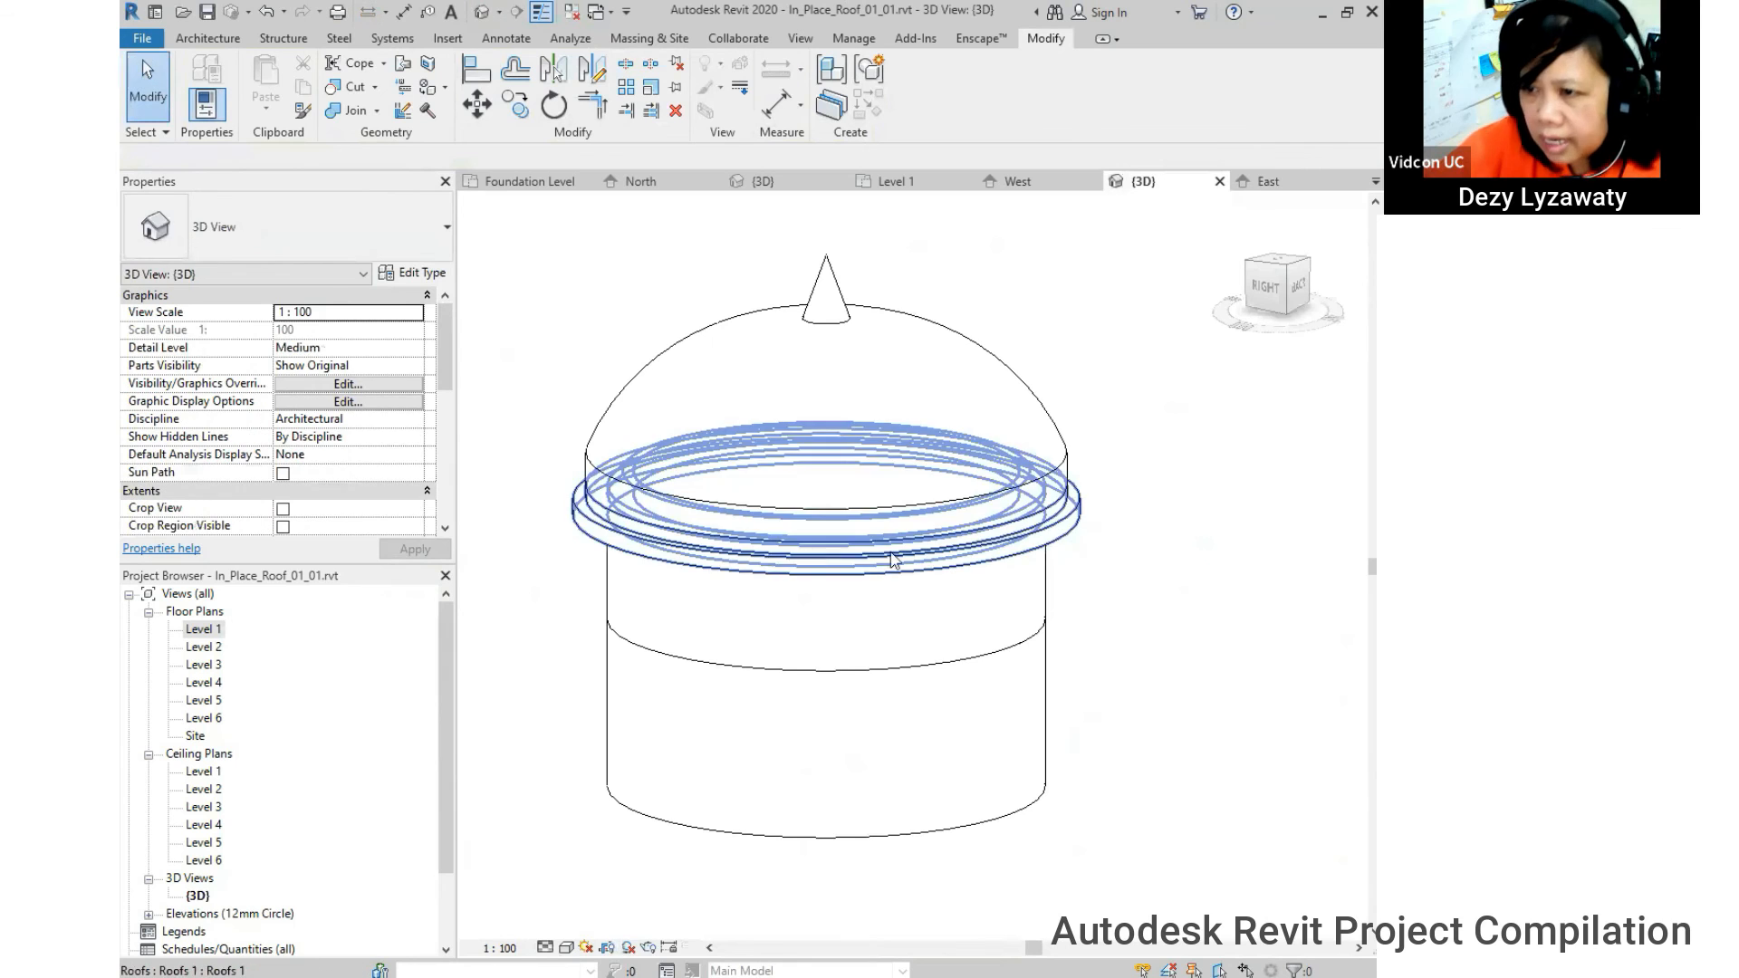
pyautogui.keyDown('shift'); pyautogui.moveTo(770, 539); pyautogui.dragTo(1084, 532, button='middle'); pyautogui.keyUp('shift')
pyautogui.keyDown('ctrl'); pyautogui.moveTo(894, 585); pyautogui.dragTo(877, 494, button='middle'); pyautogui.keyUp('ctrl')
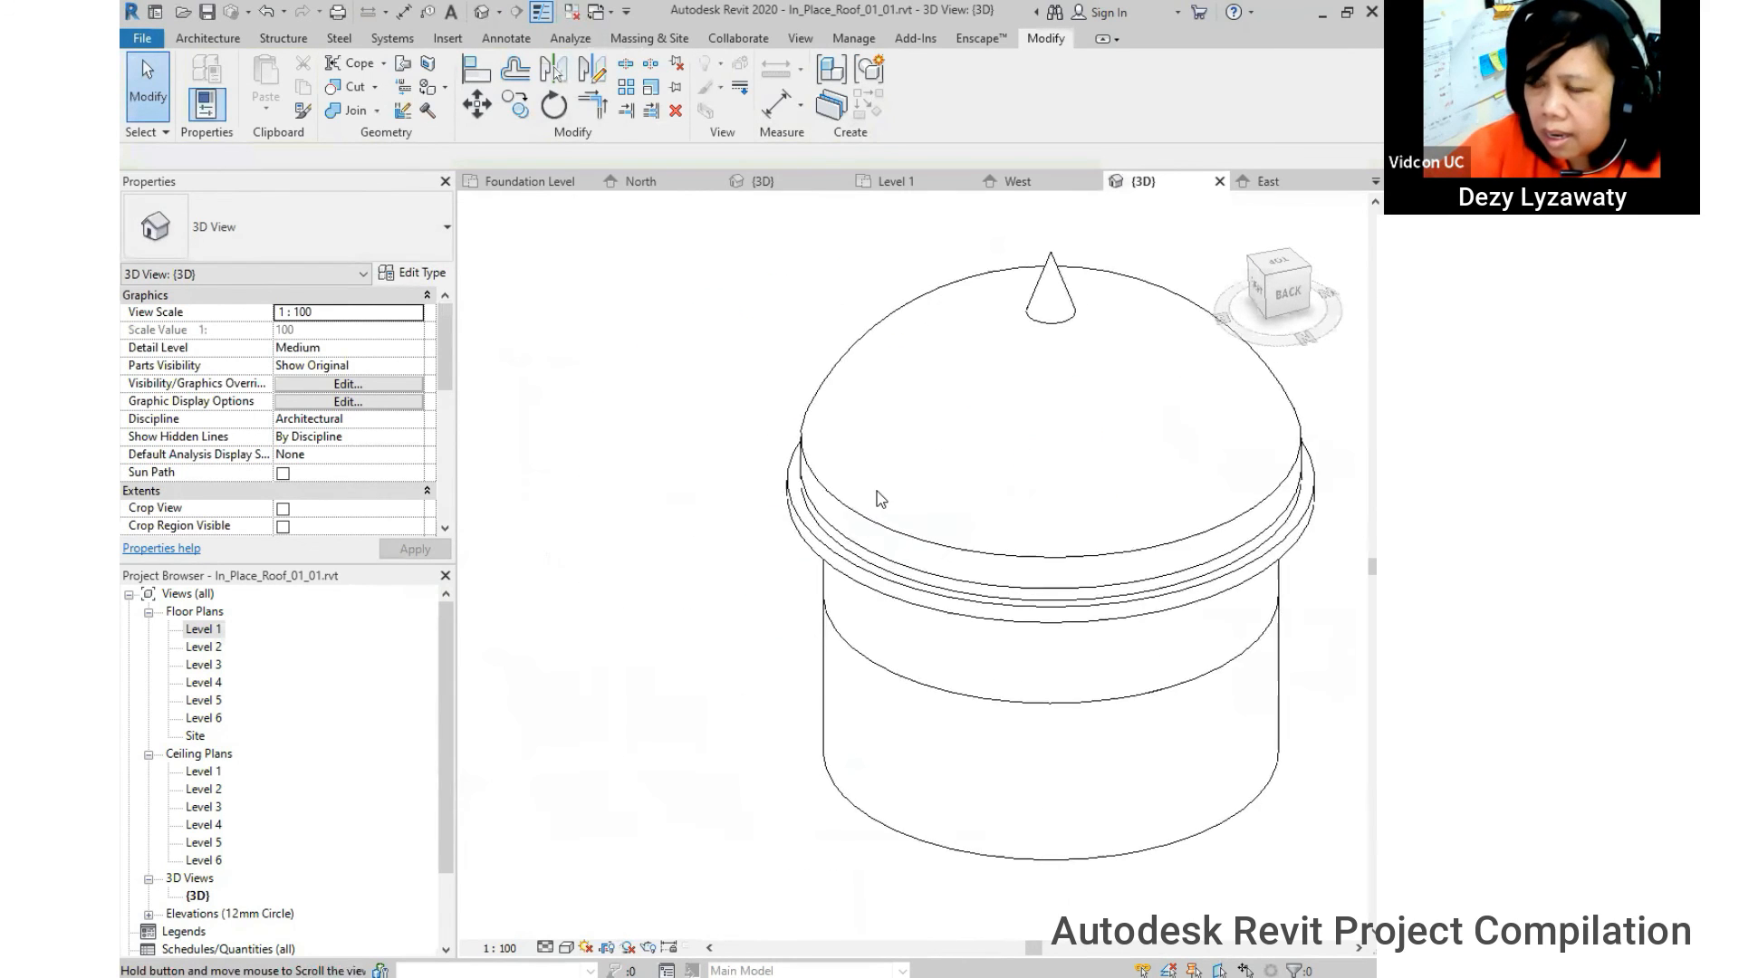
pyautogui.scroll(1, 877, 493)
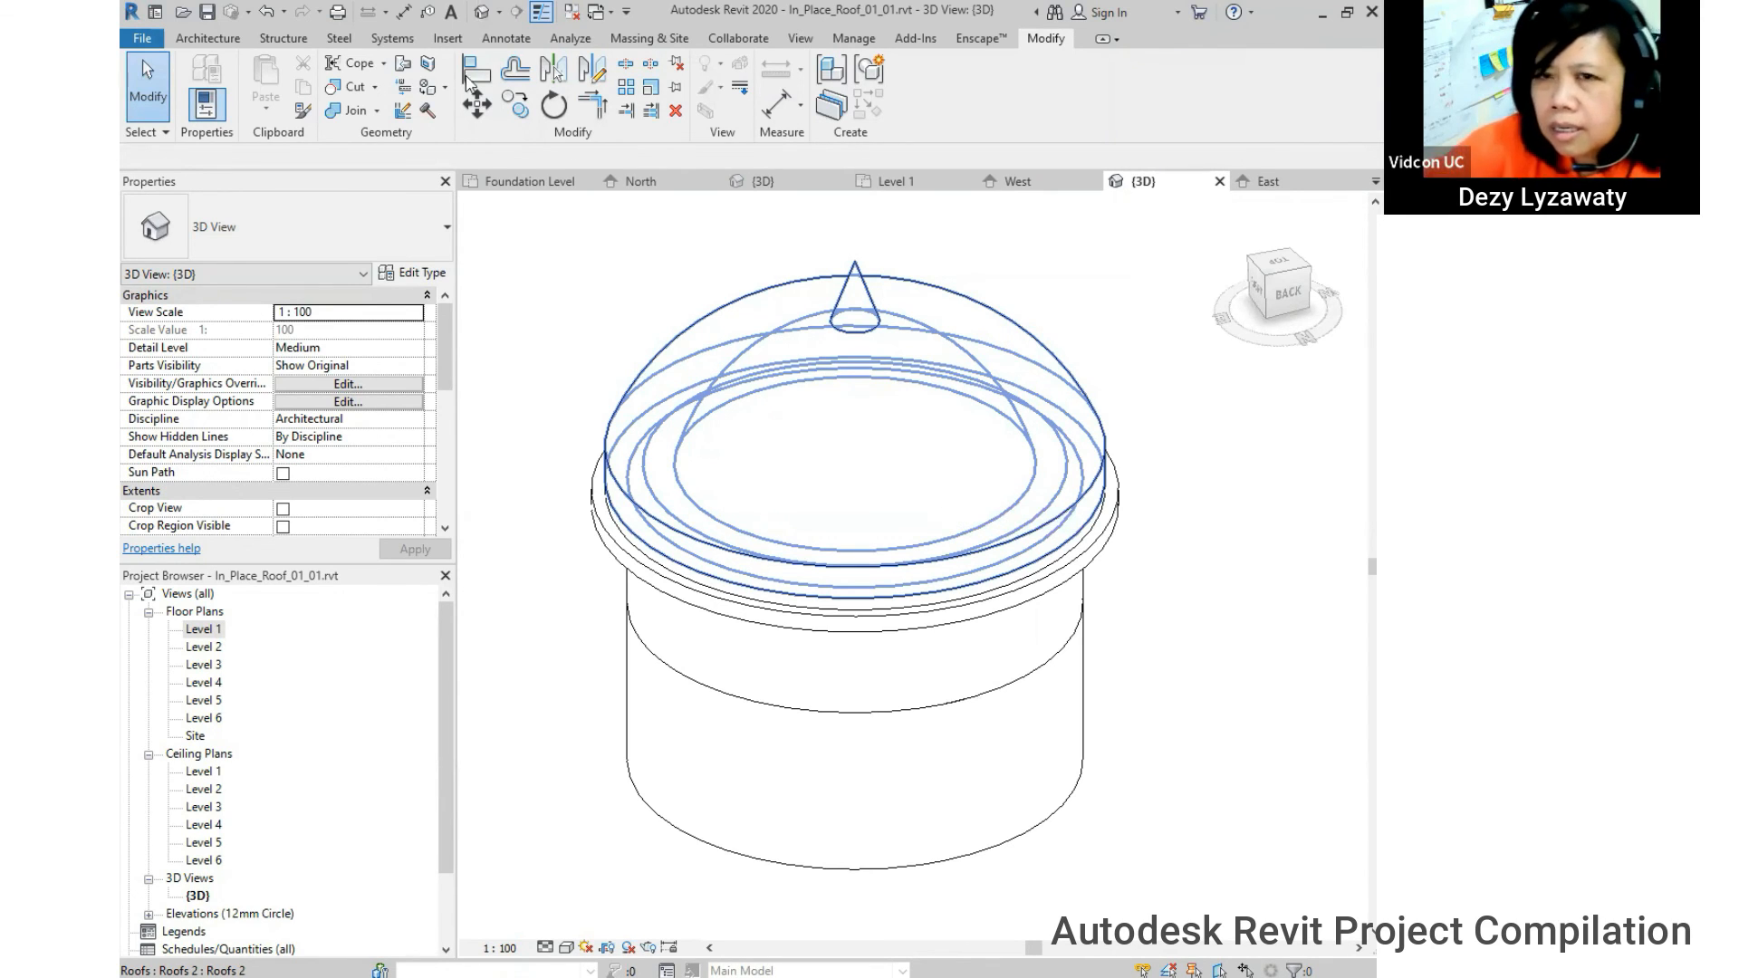
# - Start another in-place model in the Roofs category, accepting the default name
pyautogui.click(189, 37)
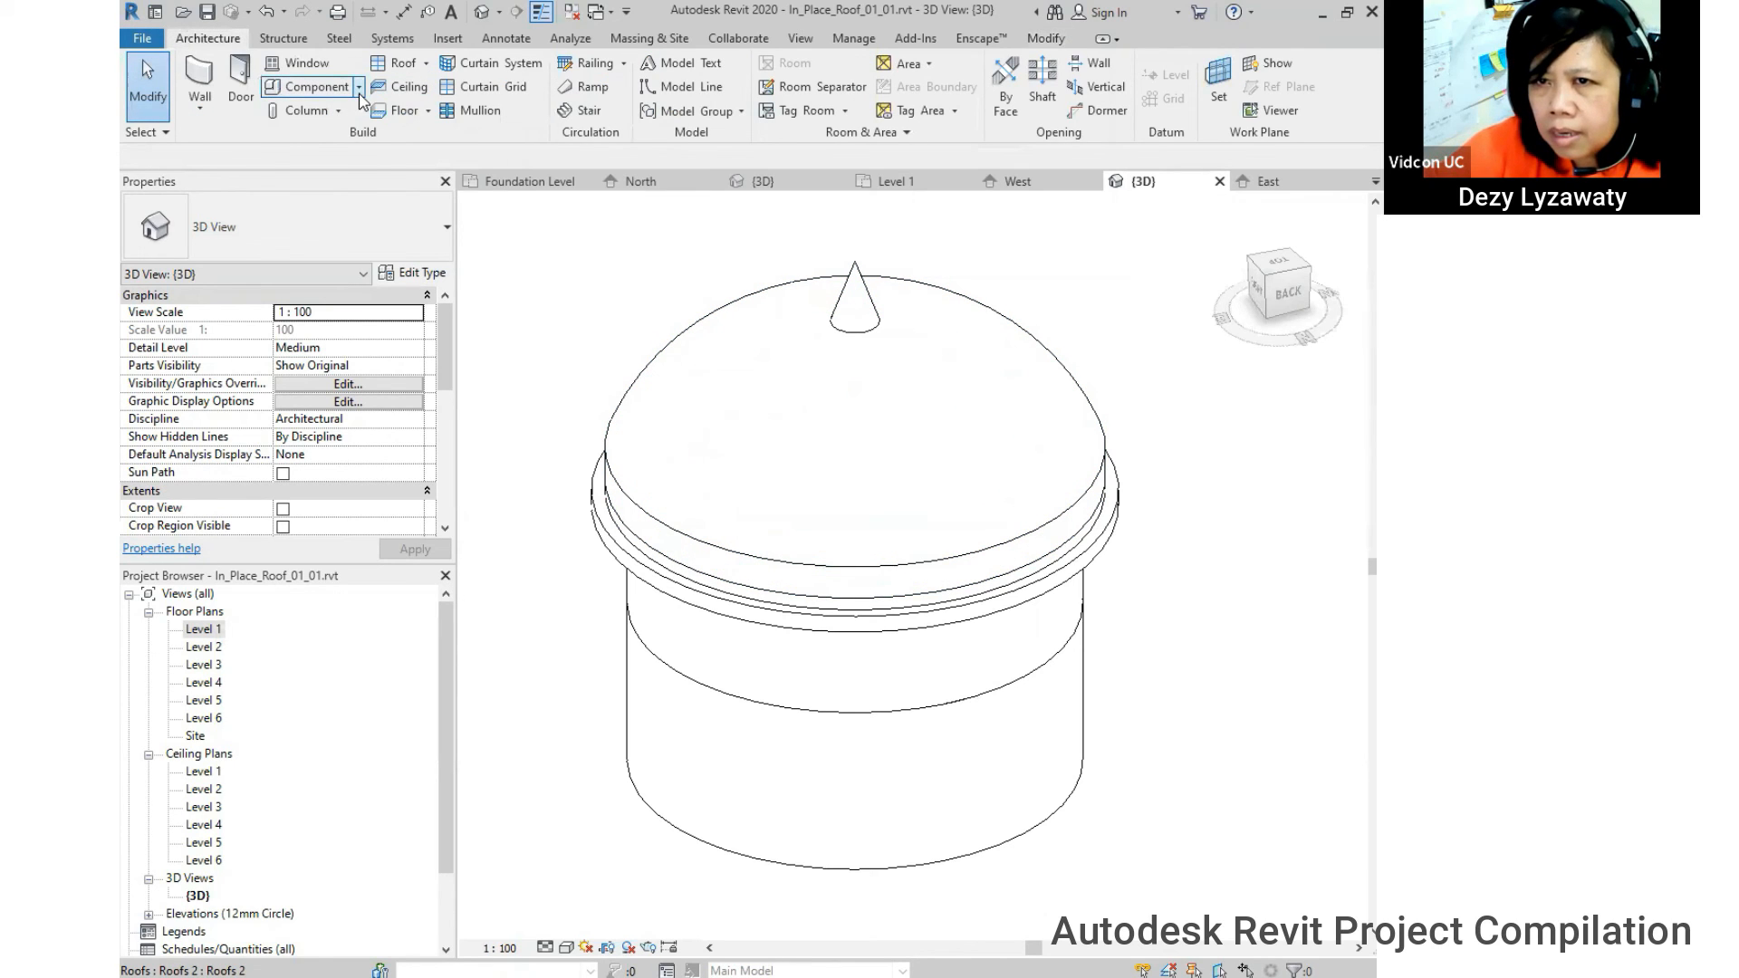
pyautogui.click(360, 90)
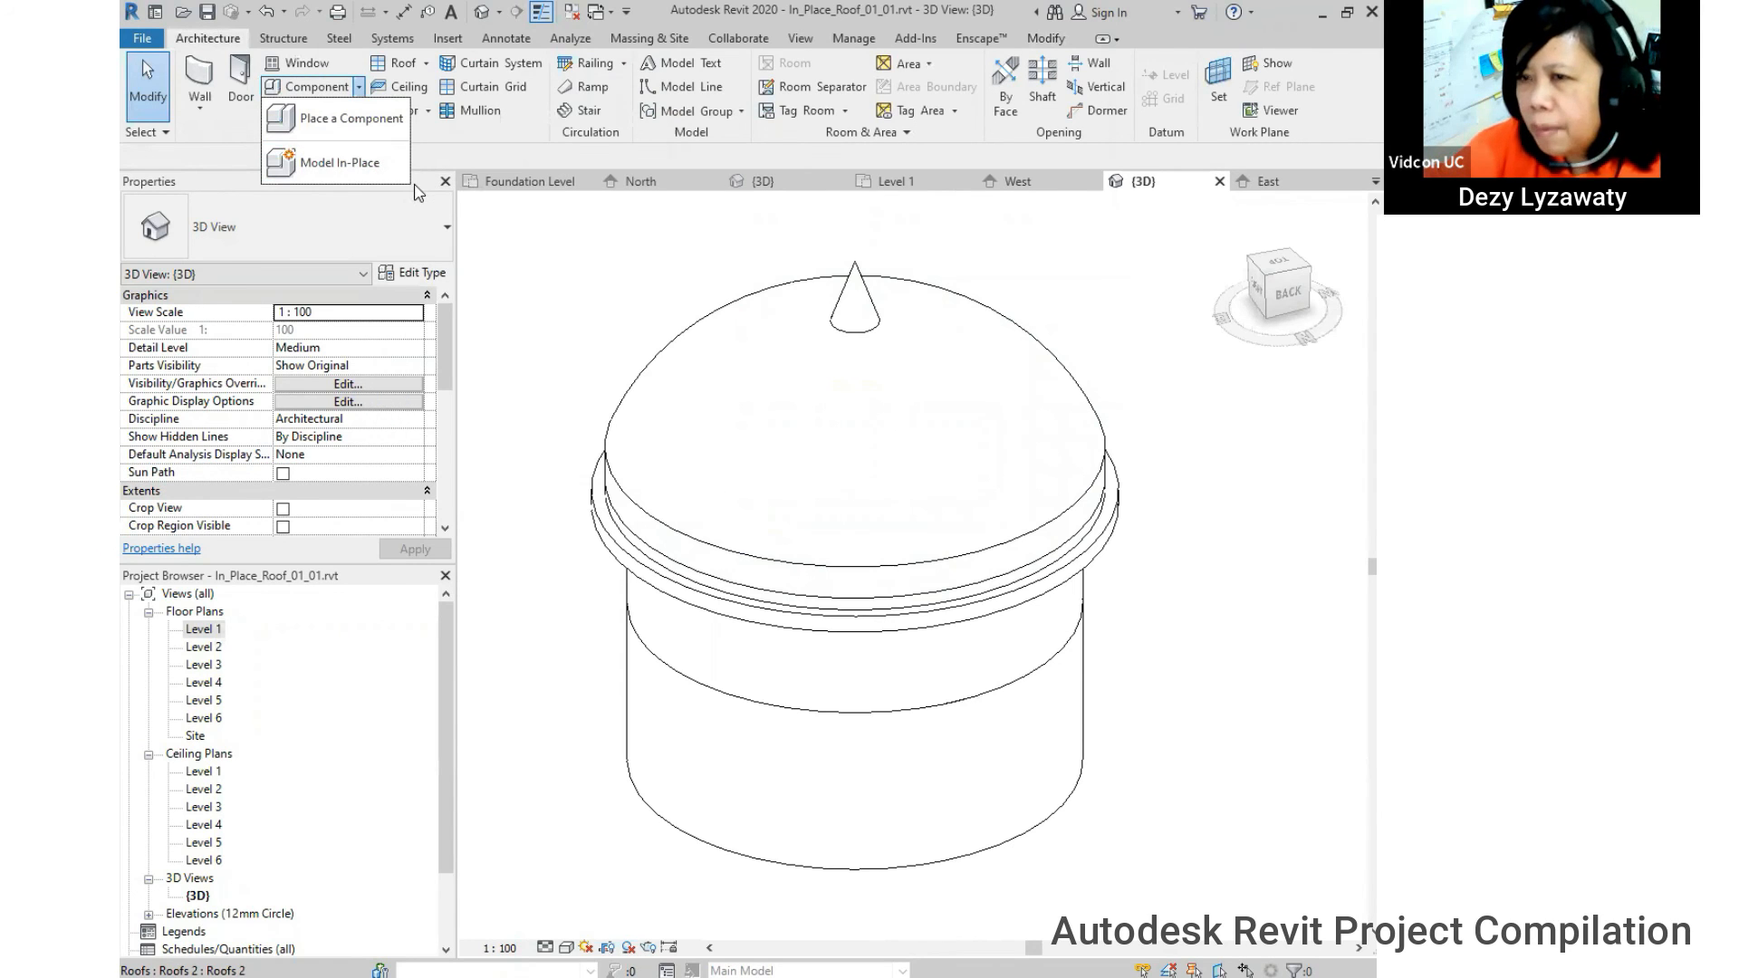
pyautogui.click(366, 173)
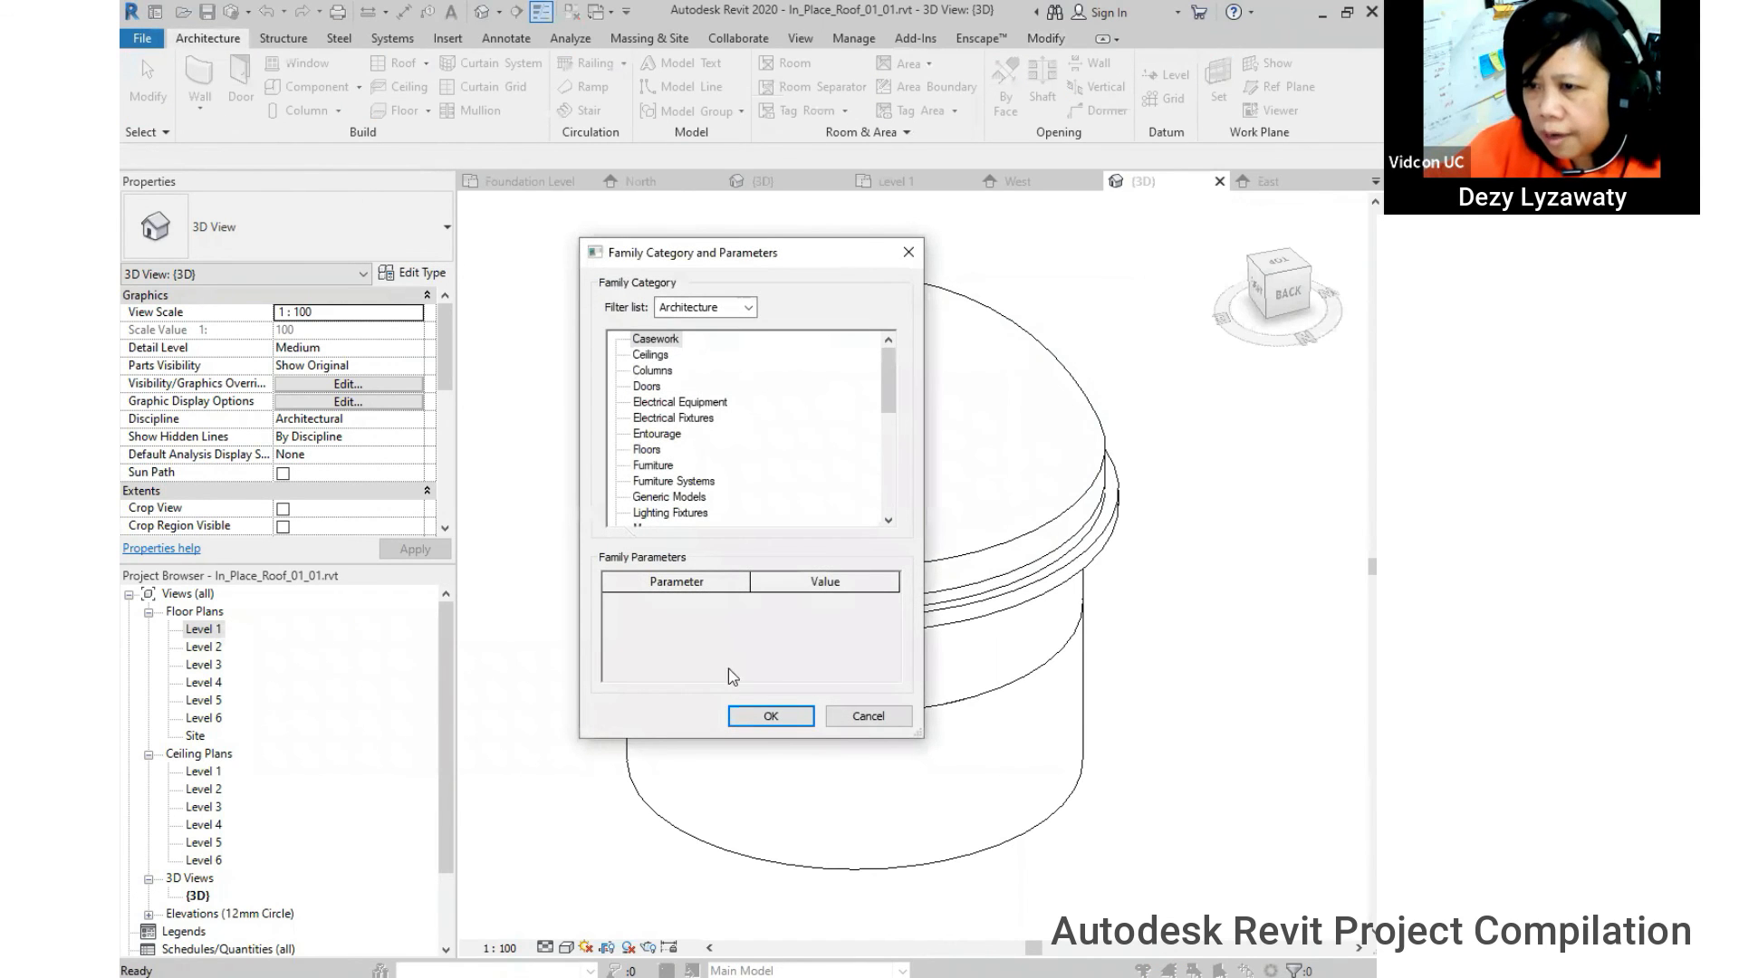
pyautogui.scroll(-4, 667, 458)
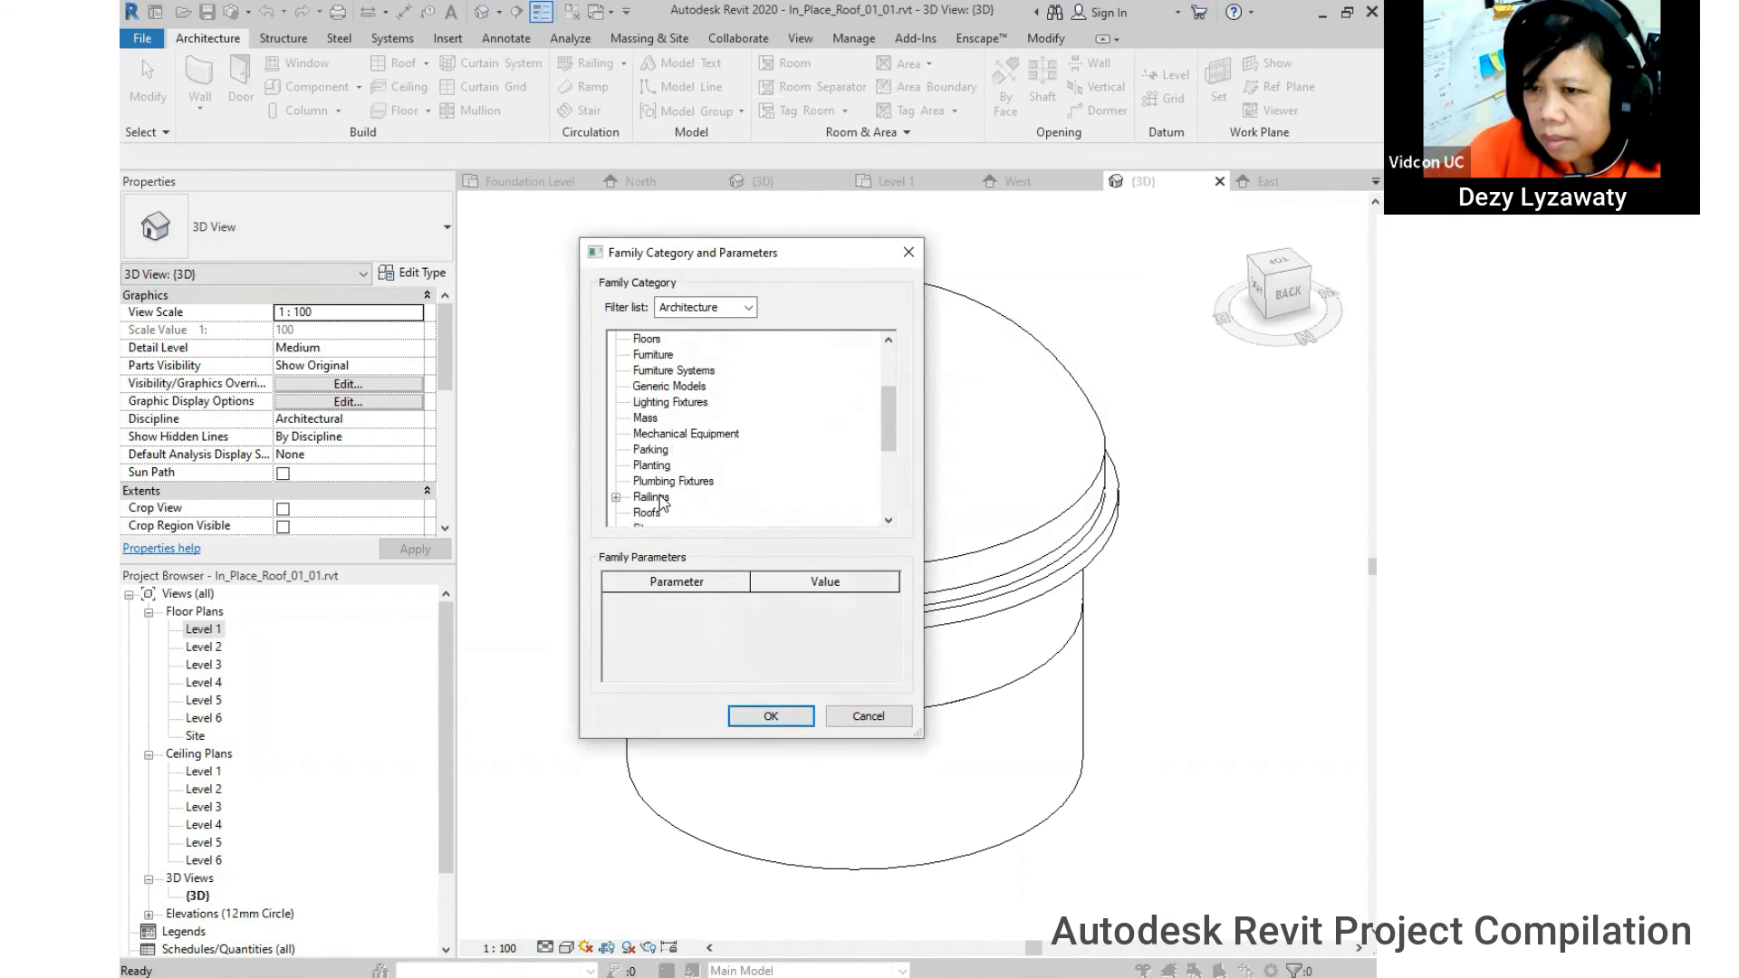
pyautogui.click(771, 717)
pyautogui.click(830, 422)
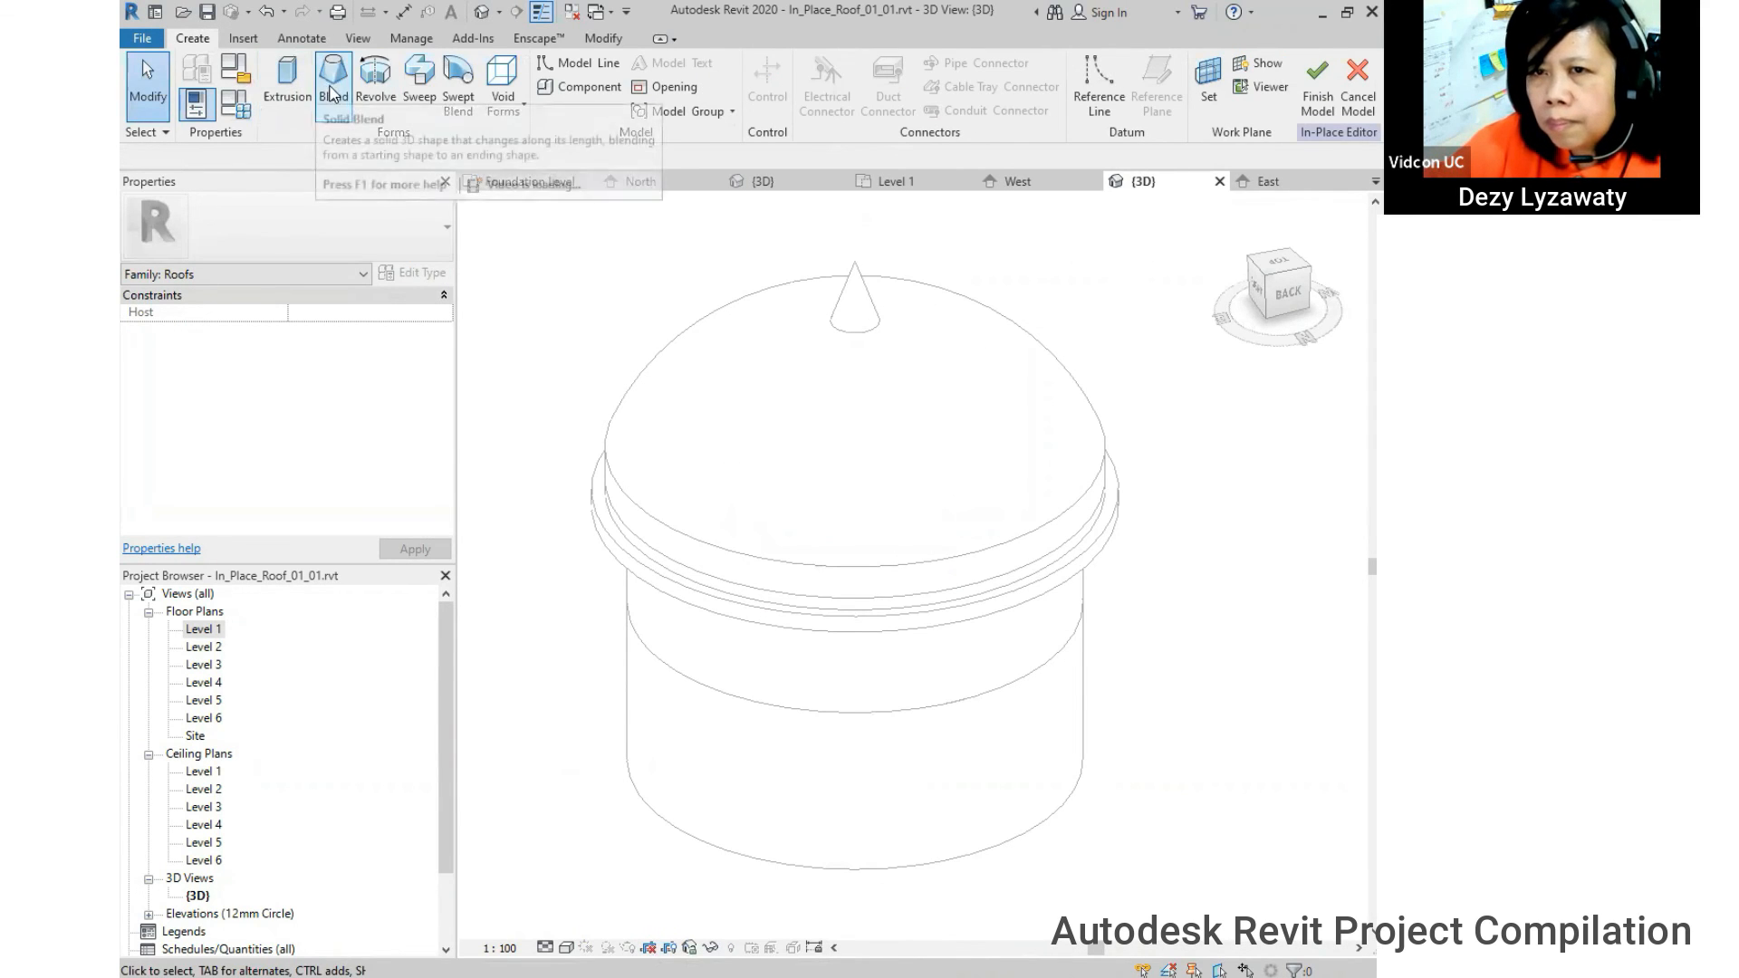
pyautogui.click(432, 103)
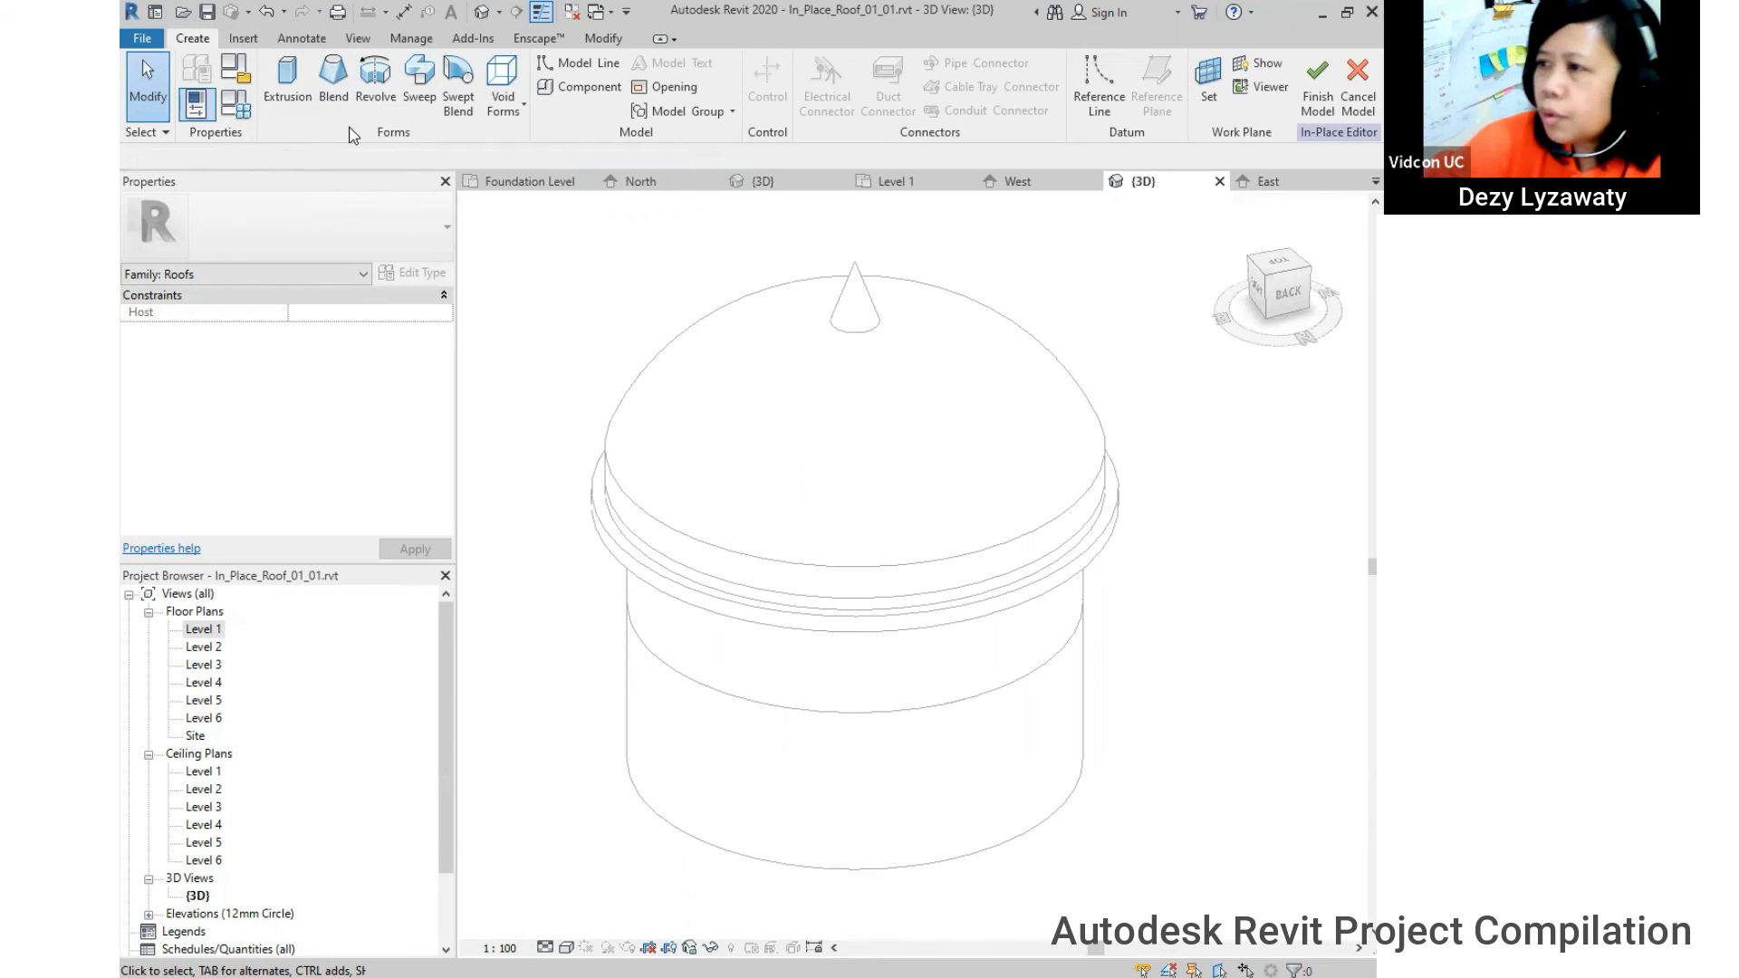
# - Close the current 3D view and the East and Level 1 views
pyautogui.click(1220, 182)
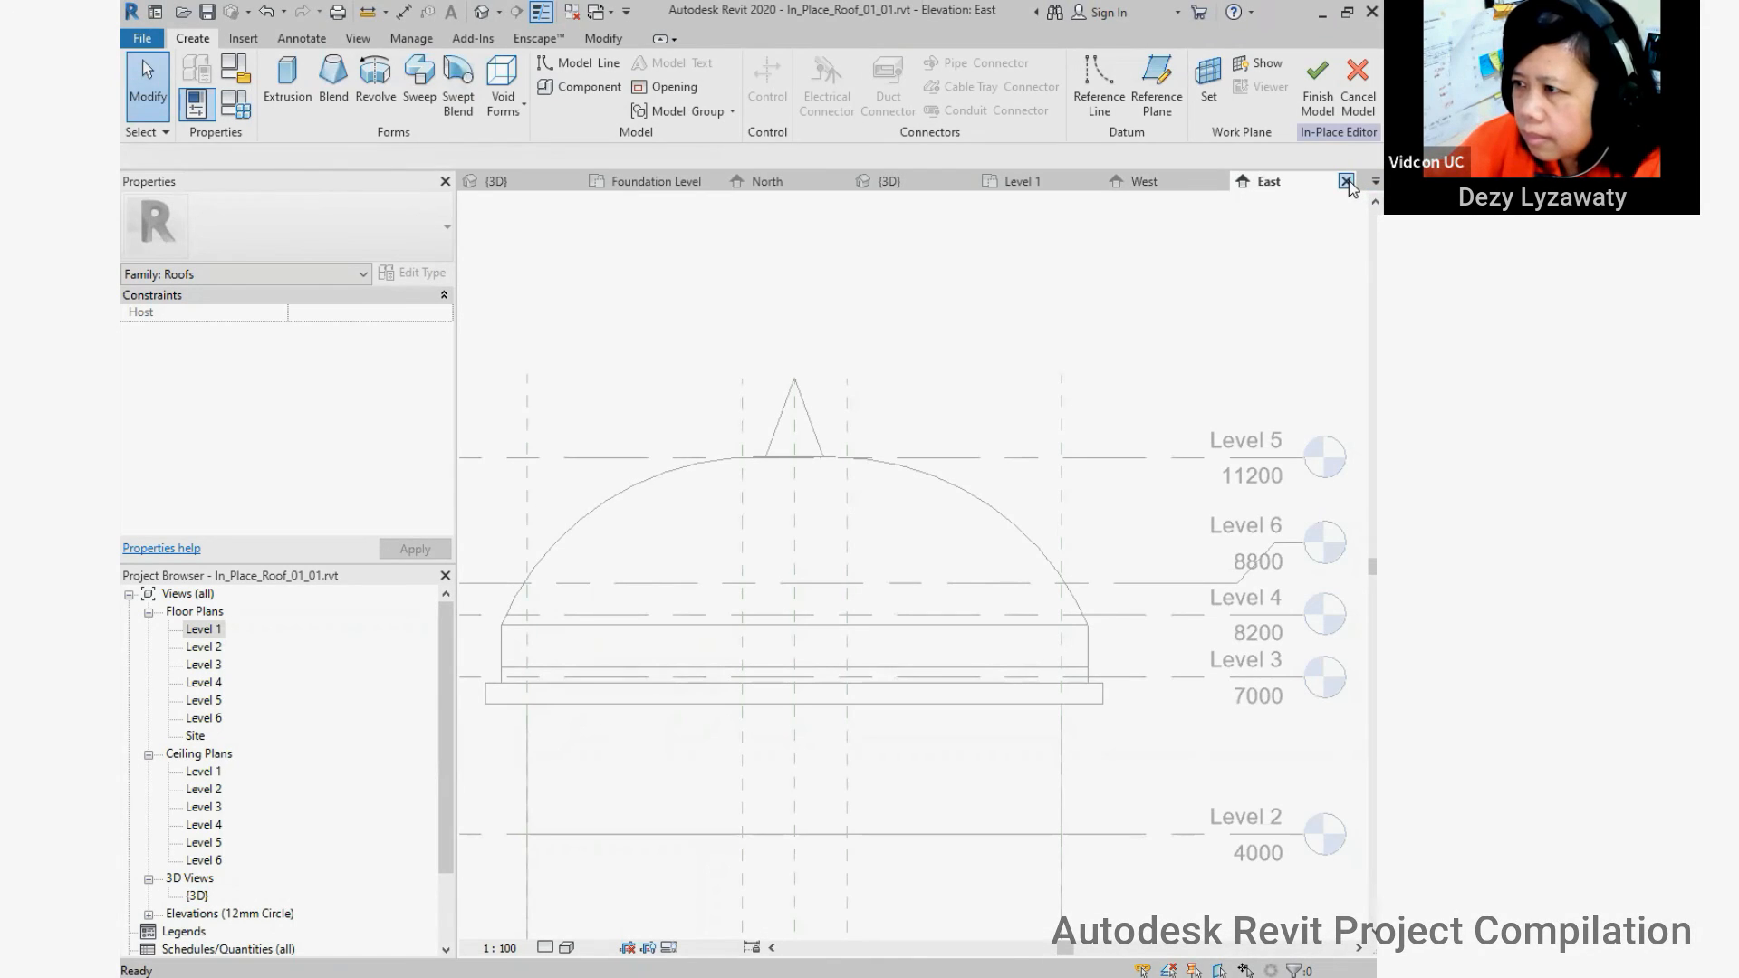
pyautogui.click(1219, 181)
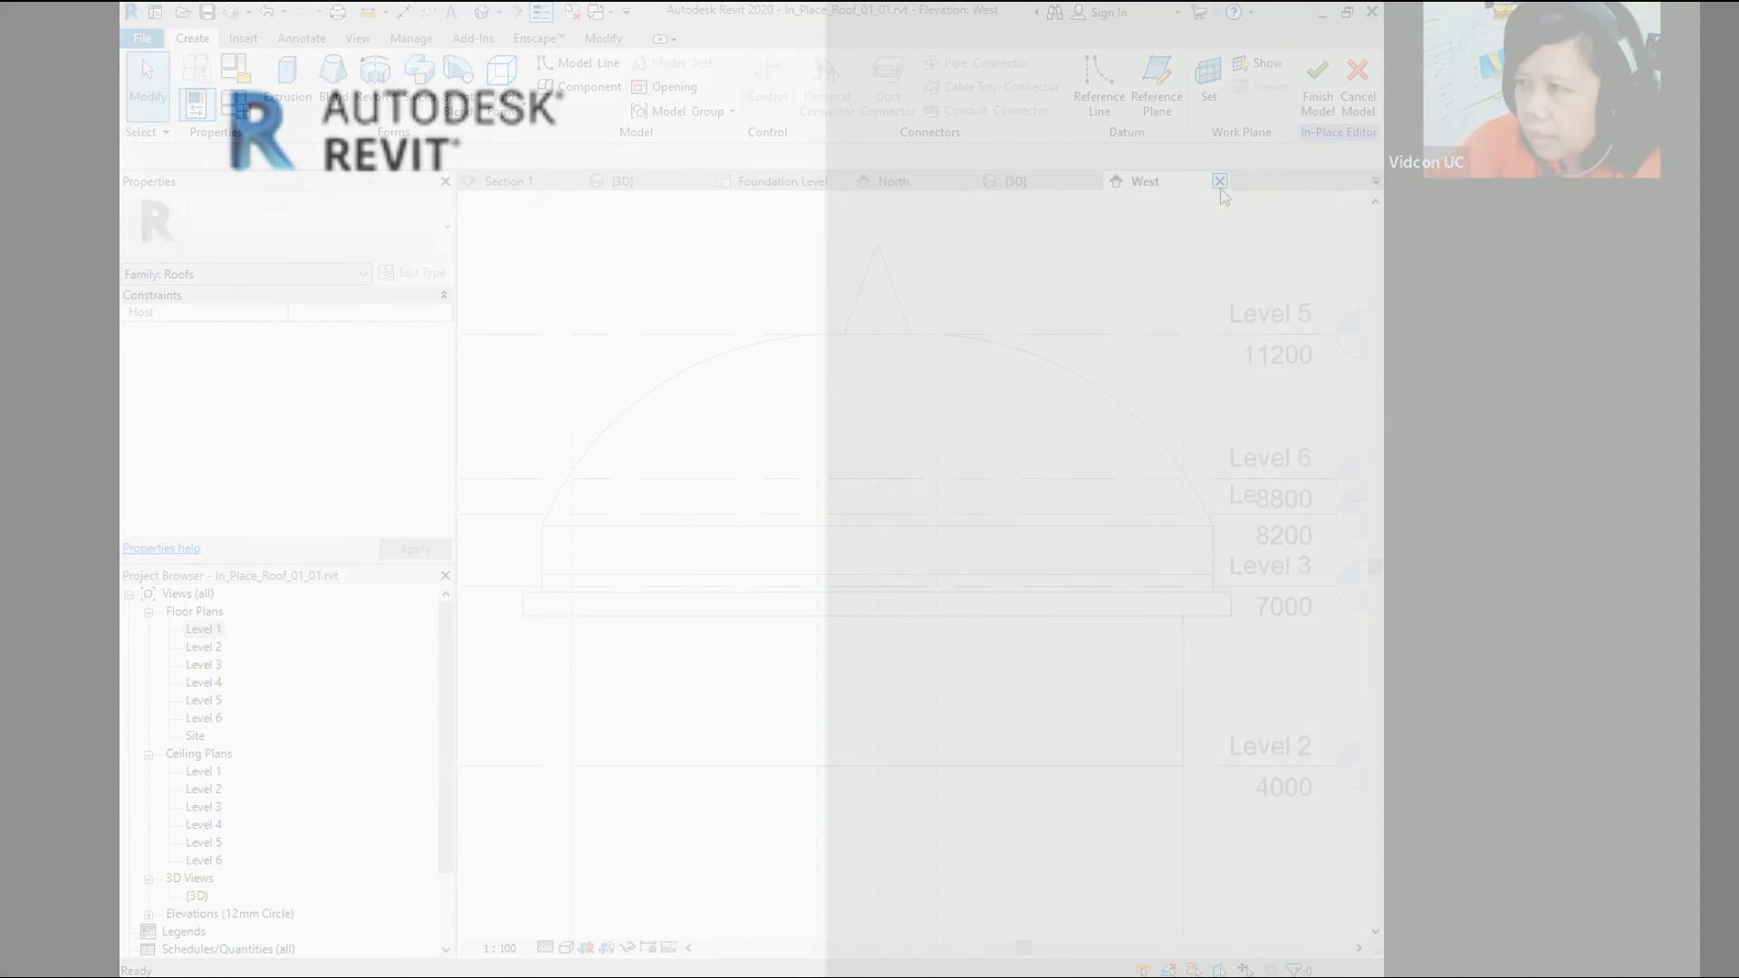